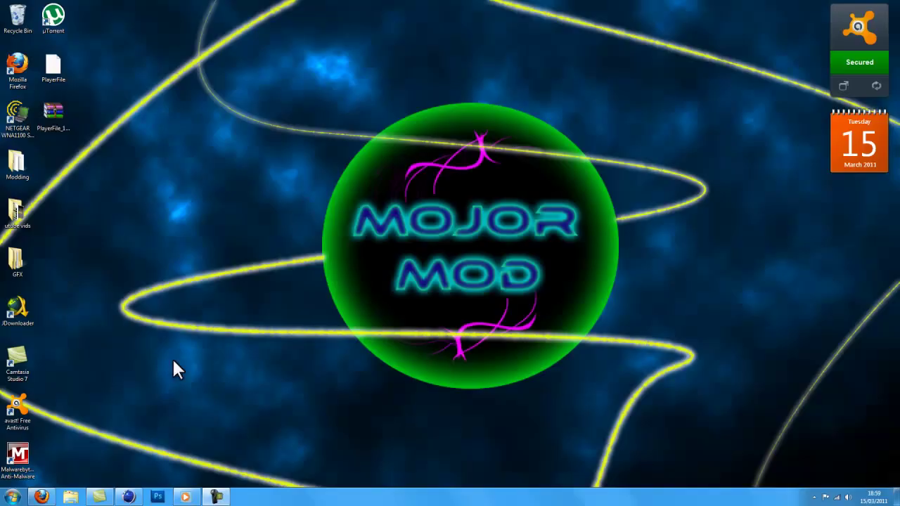
Step: Switch to the media player, play the OUTRO clip with pauses to examine the shattering text, replay it, and close the player
{"action": "left_click", "coordinate": [184, 497]}
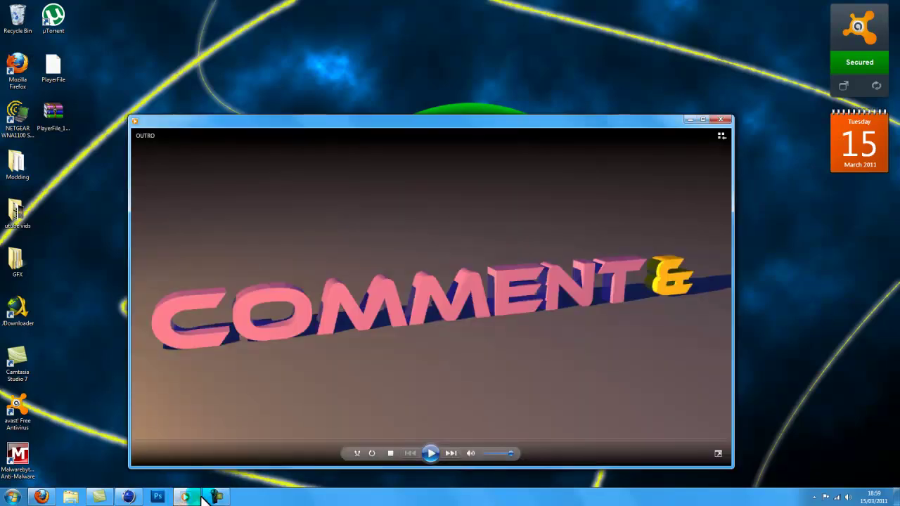
{"action": "left_click", "coordinate": [217, 496]}
{"action": "left_click", "coordinate": [214, 495]}
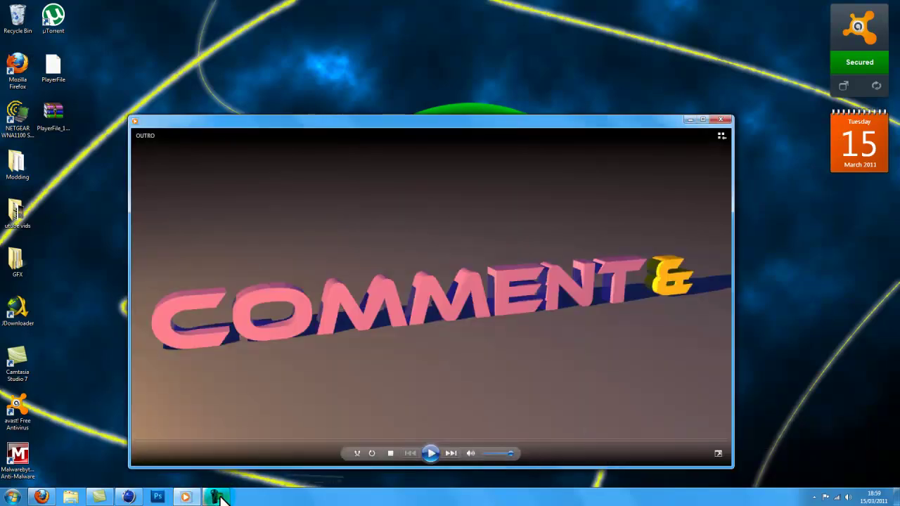
{"action": "left_click_drag", "start_coordinate": [259, 127], "coordinate": [263, 75]}
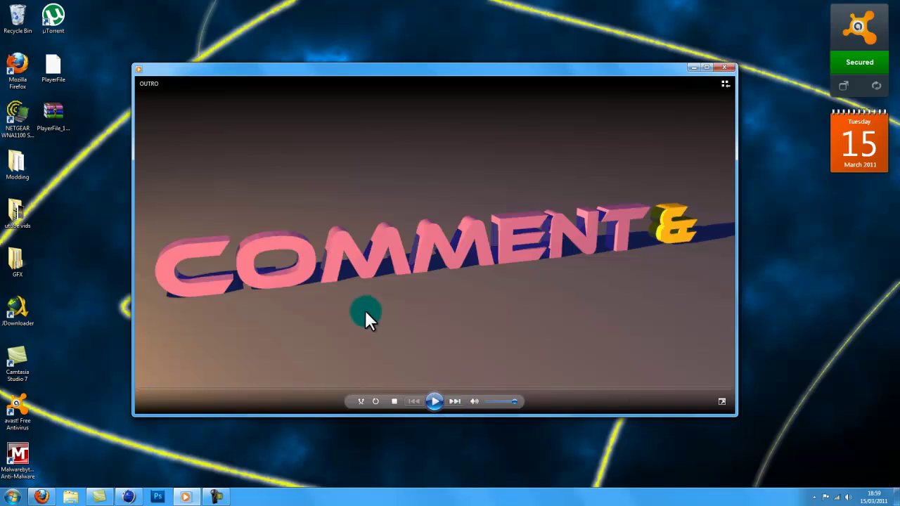
{"action": "left_click", "coordinate": [433, 402]}
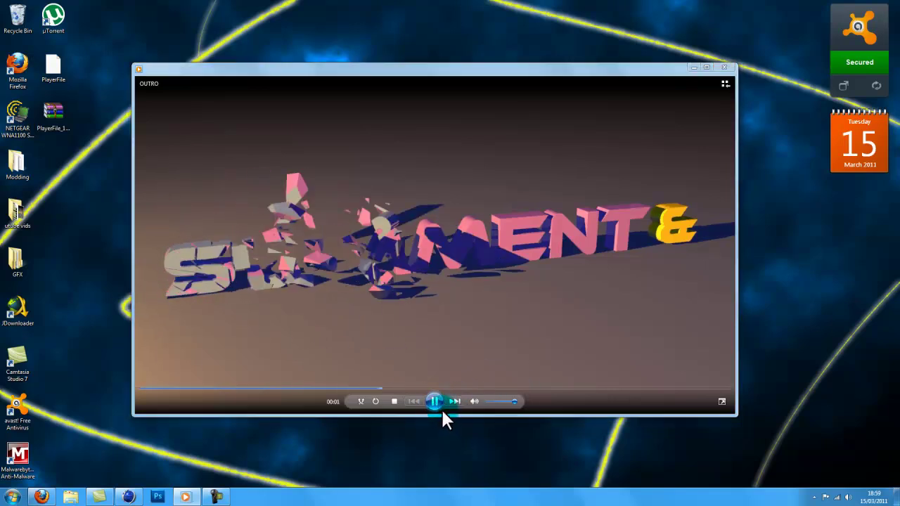
{"action": "left_click", "coordinate": [346, 330]}
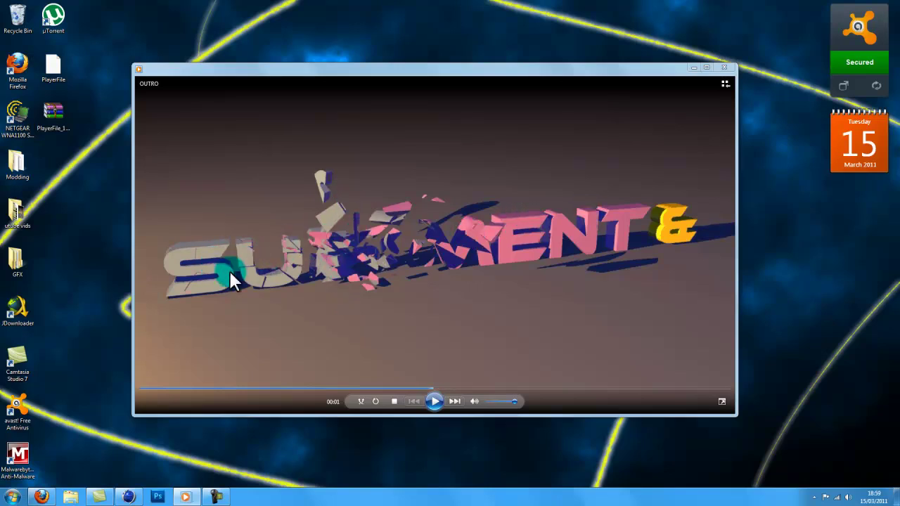
{"action": "left_click", "coordinate": [435, 401]}
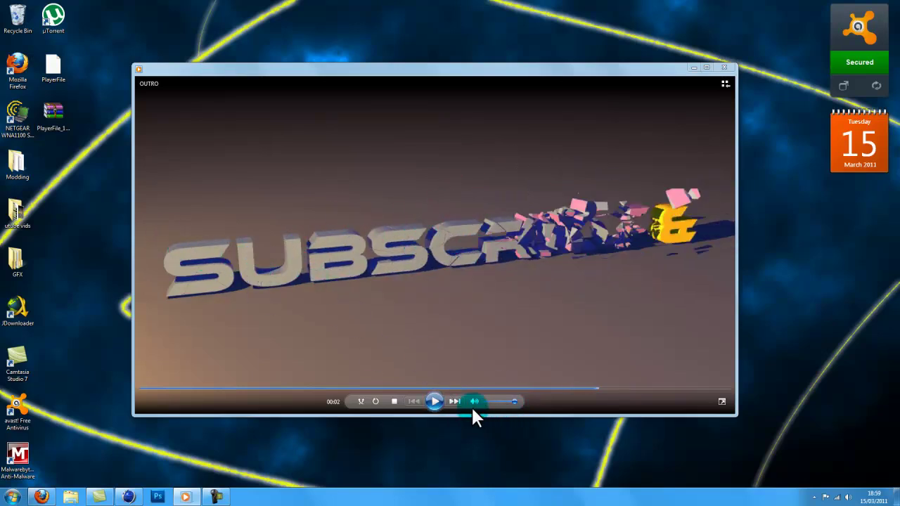
{"action": "left_click", "coordinate": [432, 400]}
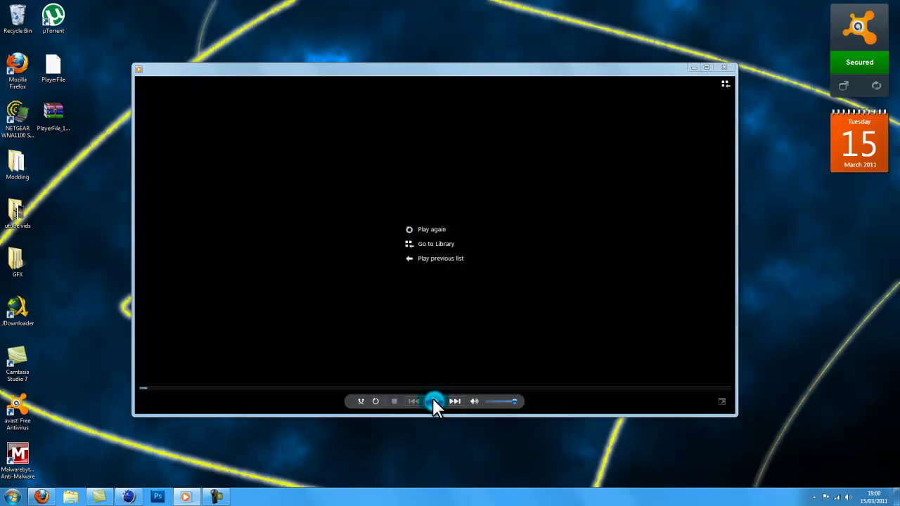
{"action": "left_click", "coordinate": [433, 401]}
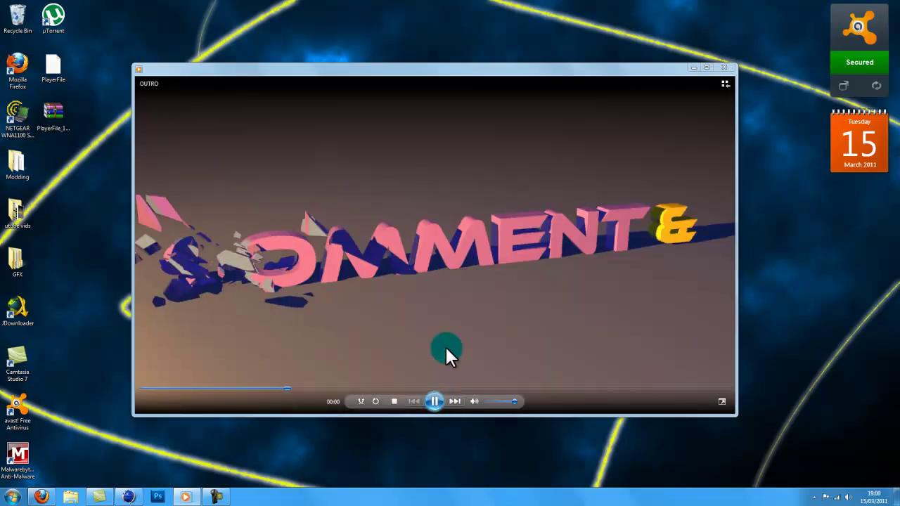
{"action": "key", "text": "alt"}
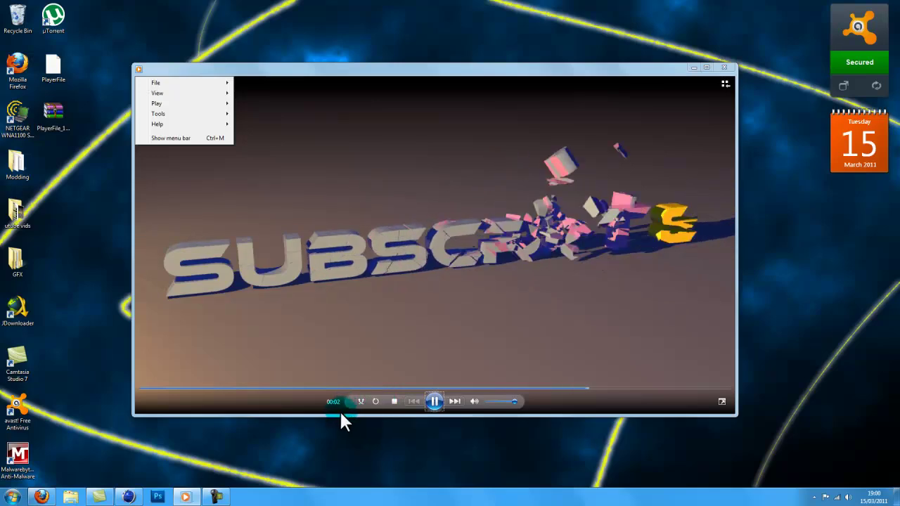
{"action": "key", "text": "alt"}
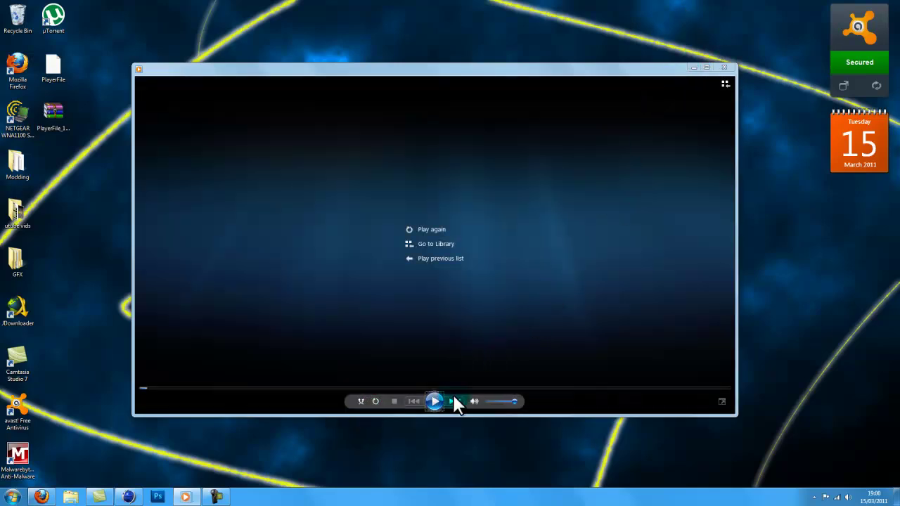
{"action": "left_click", "coordinate": [725, 68]}
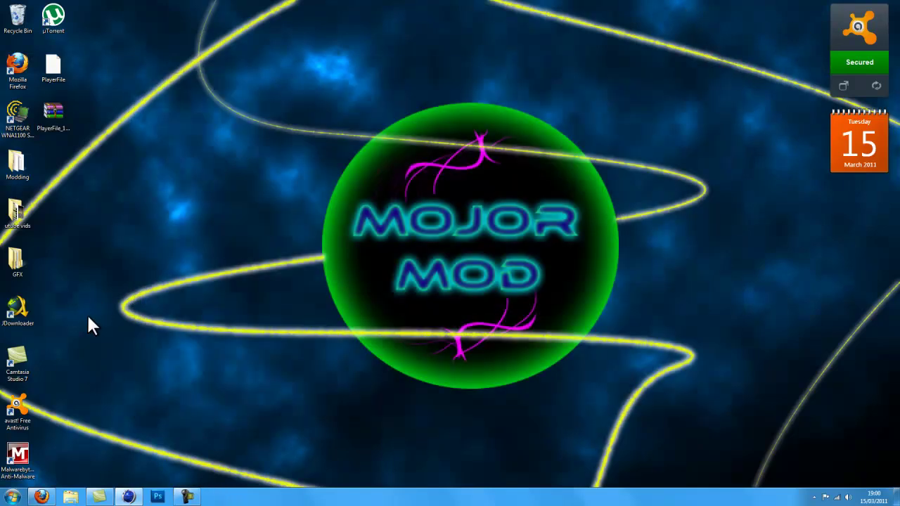
Step: Switch to CINEMA 4D and set the project's render output to the HDTV 1080 29.97 film/video preset
{"action": "left_click", "coordinate": [127, 498]}
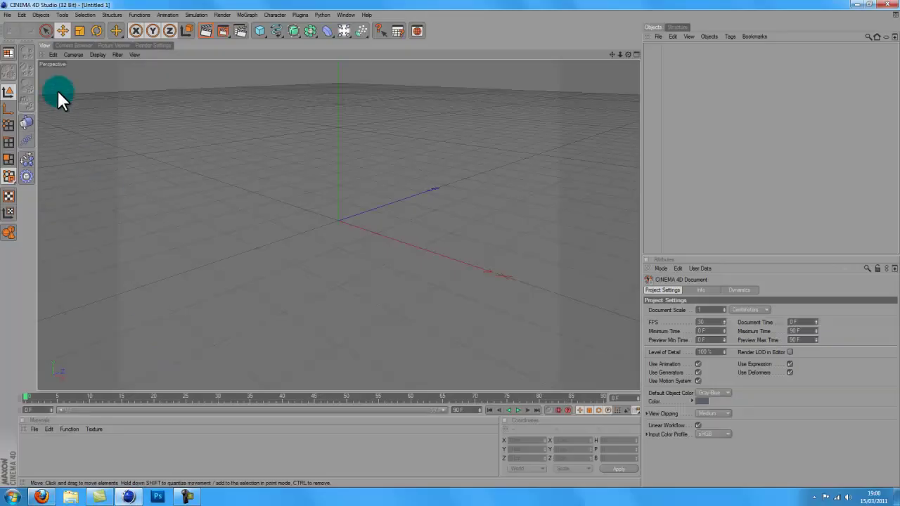
{"action": "left_click", "coordinate": [163, 45]}
{"action": "left_click", "coordinate": [61, 385]}
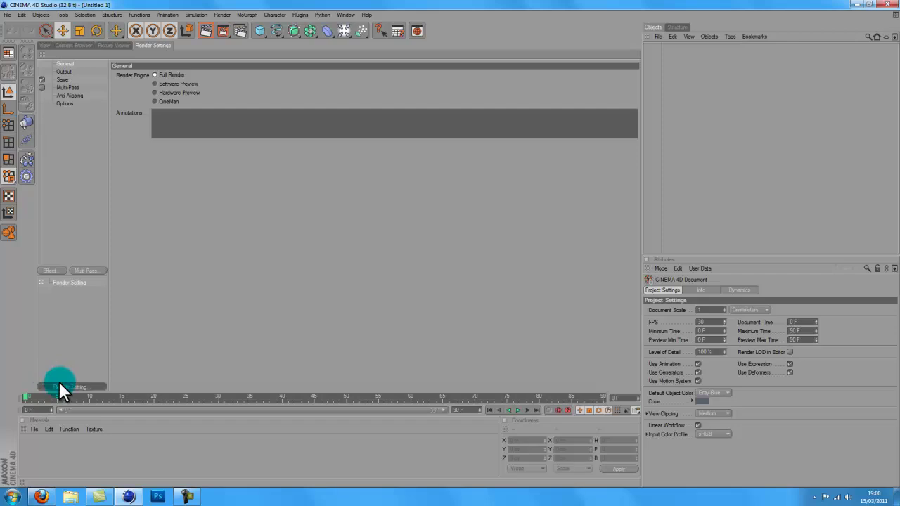
{"action": "mouse_move", "coordinate": [168, 452]}
{"action": "left_click", "coordinate": [214, 462]}
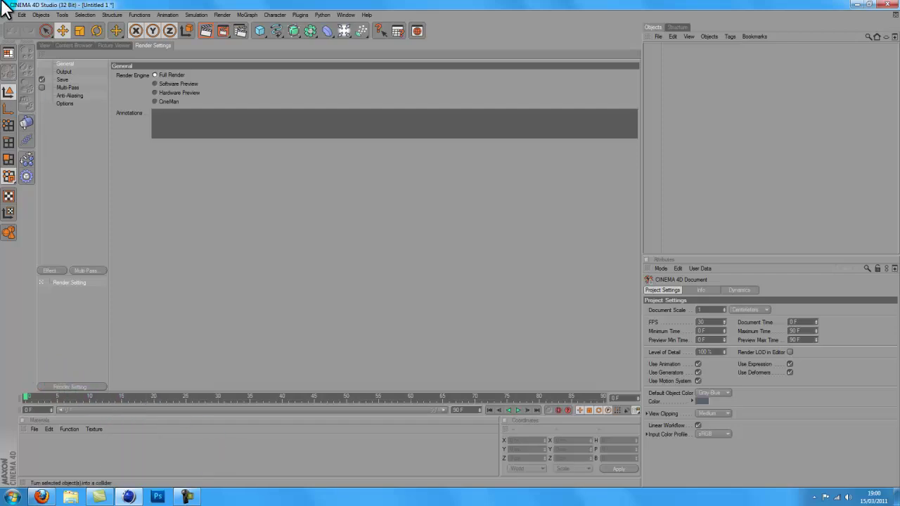
{"action": "left_click", "coordinate": [44, 45]}
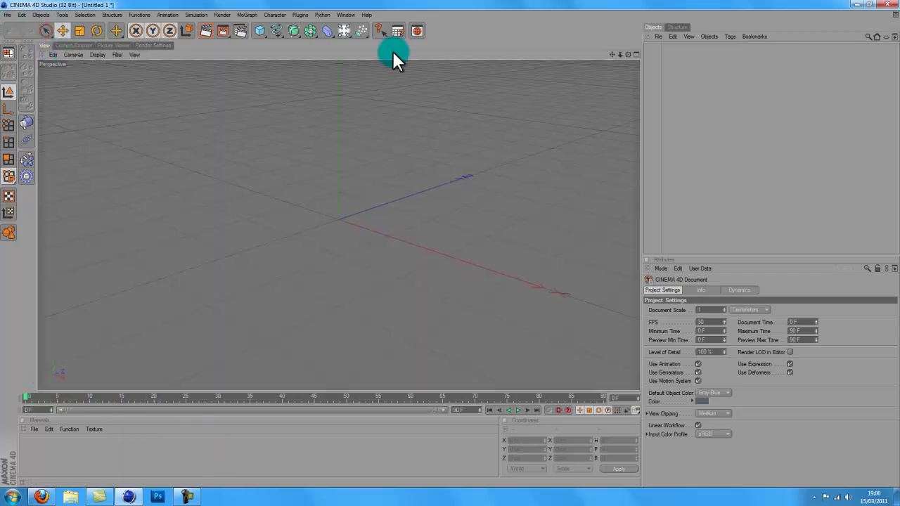
{"action": "left_click_drag", "start_coordinate": [442, 243], "coordinate": [401, 242], "text": "alt"}
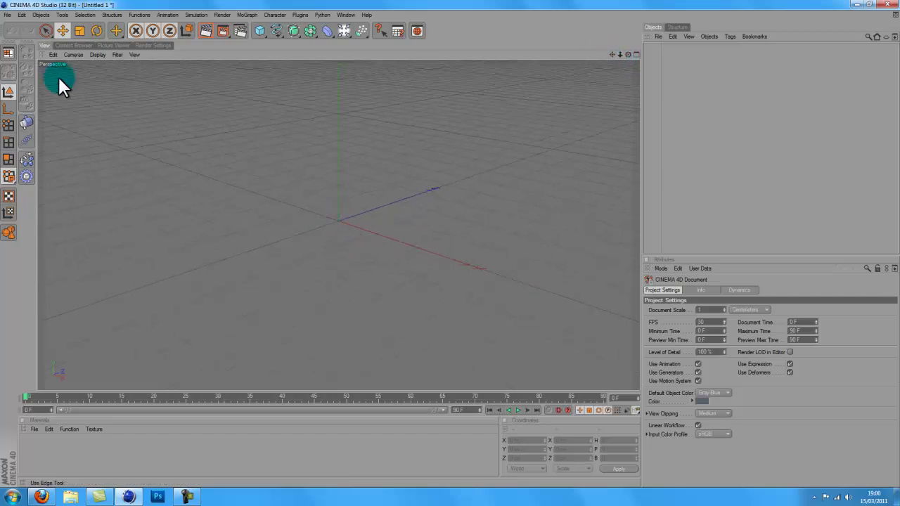
{"action": "left_click", "coordinate": [146, 47]}
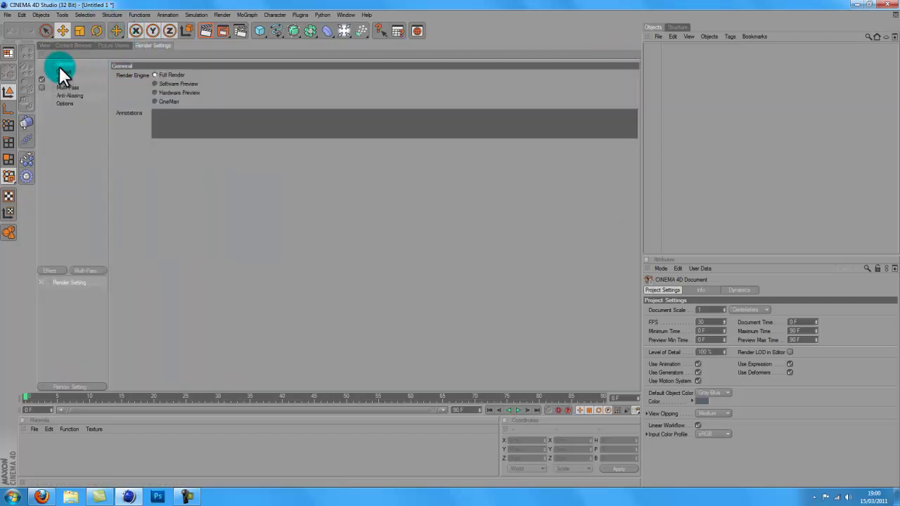
{"action": "left_click", "coordinate": [62, 71]}
{"action": "left_click", "coordinate": [119, 75]}
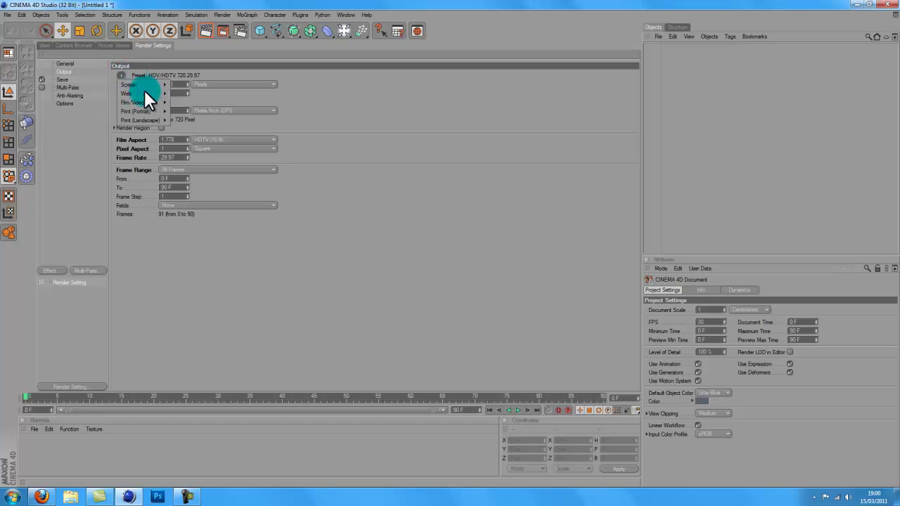
{"action": "mouse_move", "coordinate": [158, 103]}
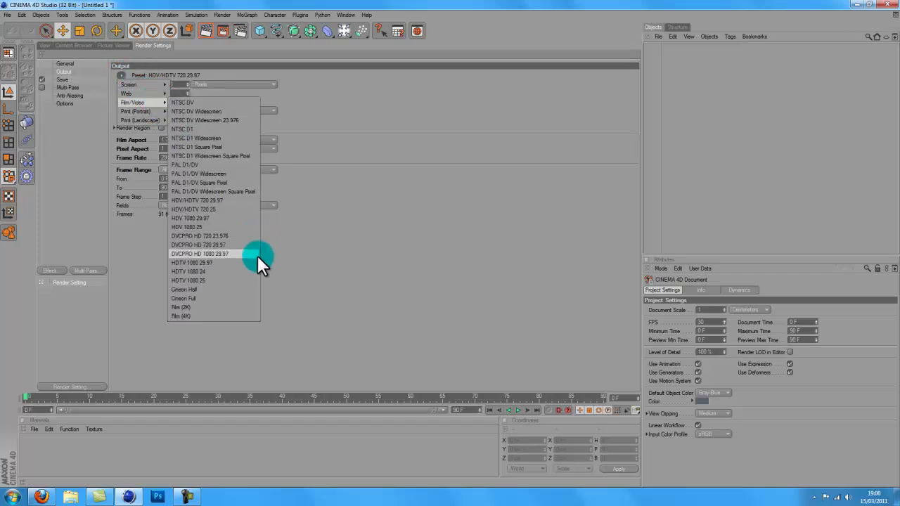
{"action": "left_click", "coordinate": [238, 262]}
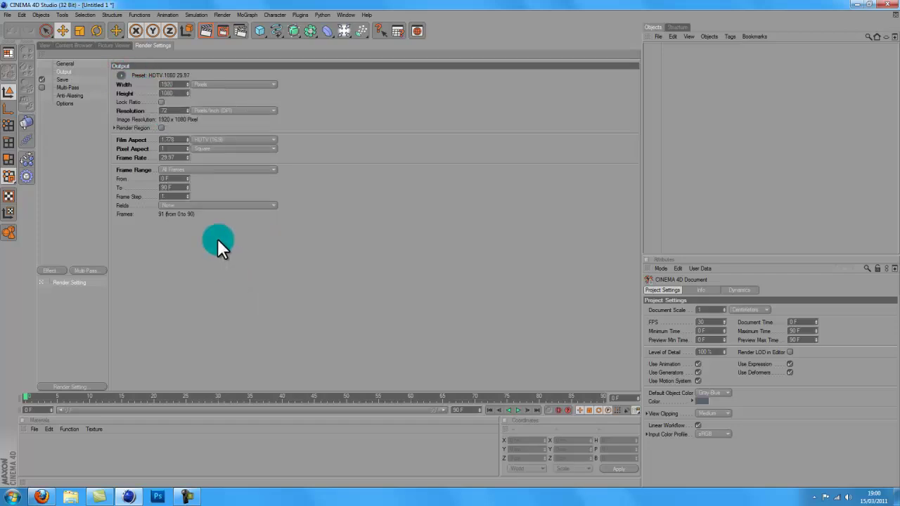
Step: Add a MoText object to the scene and set its alignment to Middle
{"action": "left_click", "coordinate": [45, 45]}
{"action": "left_click_drag", "start_coordinate": [626, 57], "coordinate": [451, 245]}
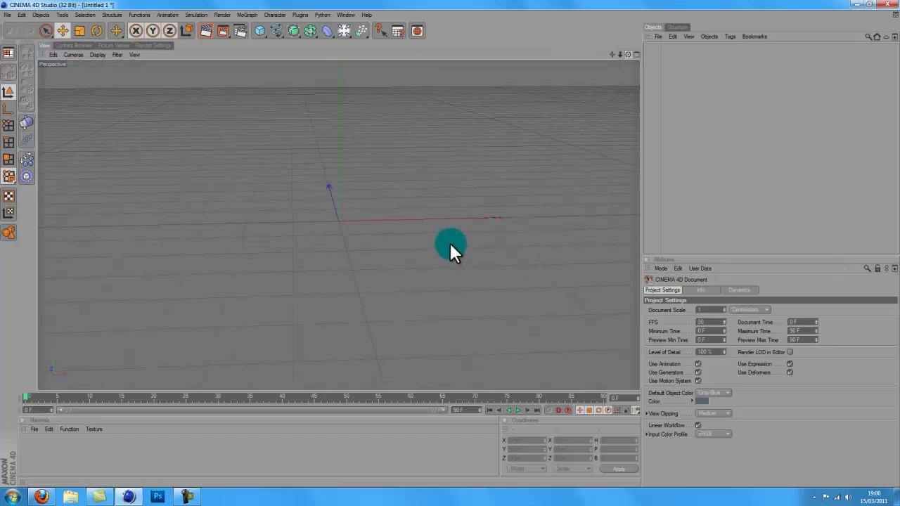
{"action": "left_click", "coordinate": [733, 124]}
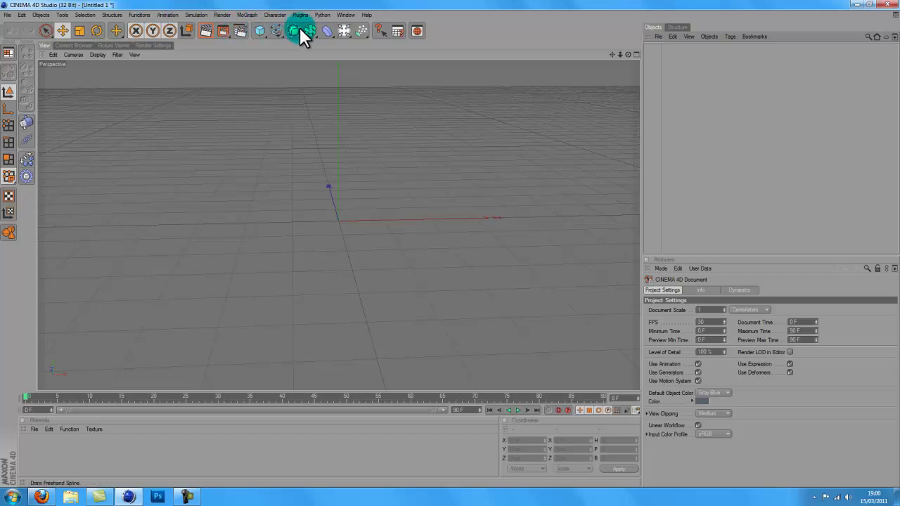
{"action": "left_click", "coordinate": [249, 15]}
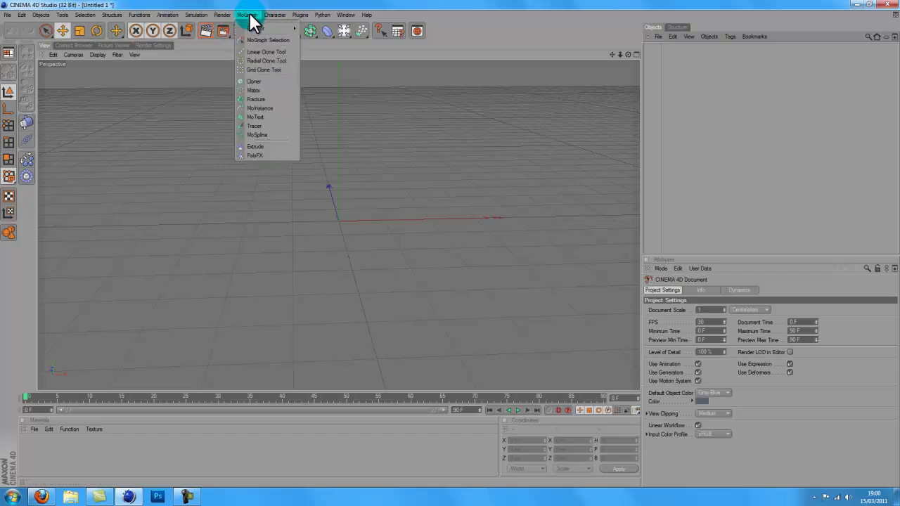
{"action": "left_click", "coordinate": [266, 115]}
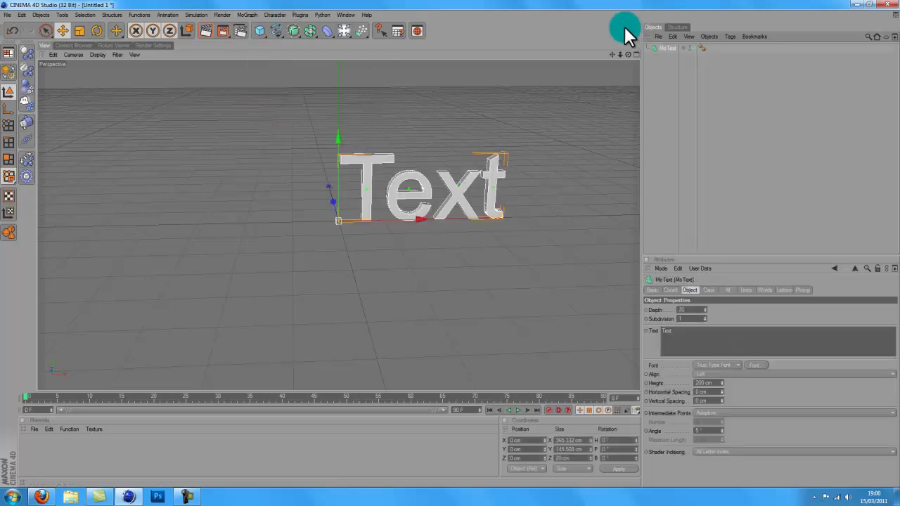
{"action": "left_click", "coordinate": [723, 374]}
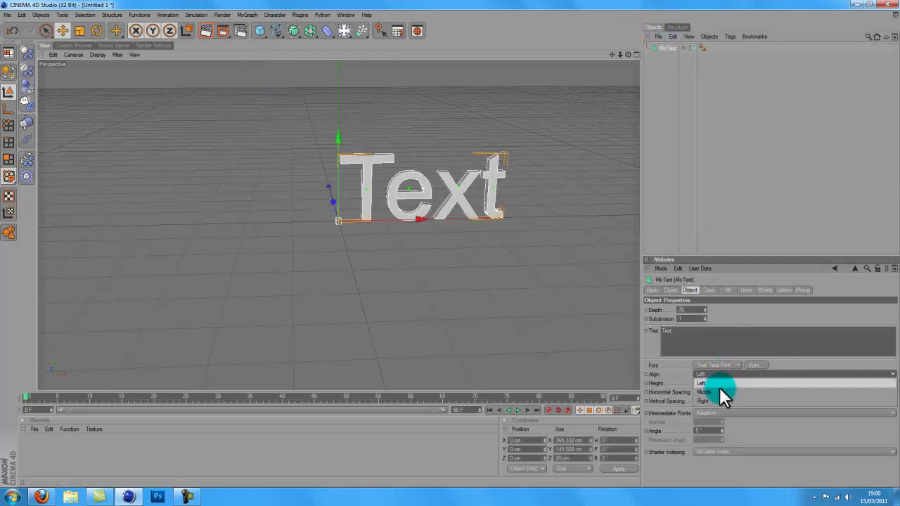
{"action": "left_click", "coordinate": [721, 391]}
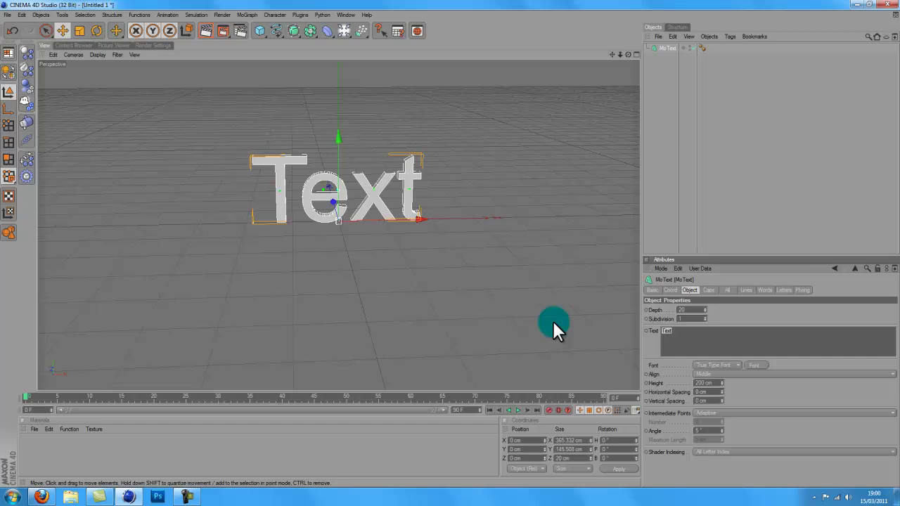
Step: Change the MoText wording to "Mojormod" and set its depth to 60
{"action": "type", "text": "Mojom"}
{"action": "type", "text": "od"}
{"action": "left_click", "coordinate": [682, 309]}
{"action": "type", "text": "50"}
{"action": "key", "text": "Return"}
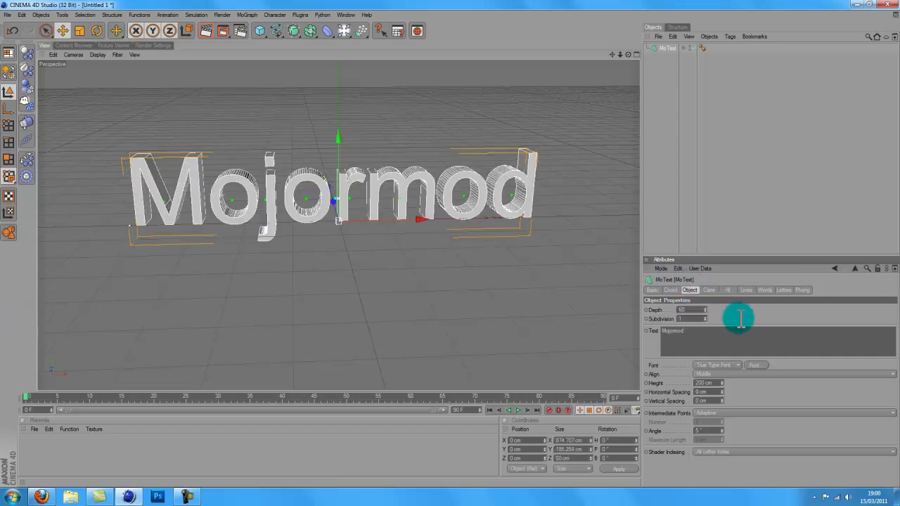
Step: Change the MoText font to Ethnocentric in the Regular style
{"action": "left_click", "coordinate": [756, 363]}
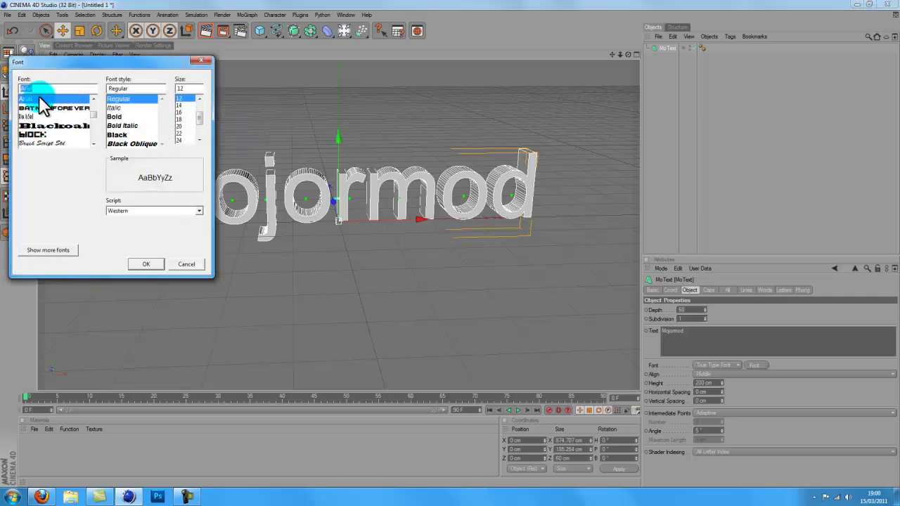
{"action": "scroll", "coordinate": [43, 105], "scroll_direction": "down", "scroll_amount": 5}
{"action": "left_click", "coordinate": [40, 107]}
{"action": "left_click", "coordinate": [146, 263]}
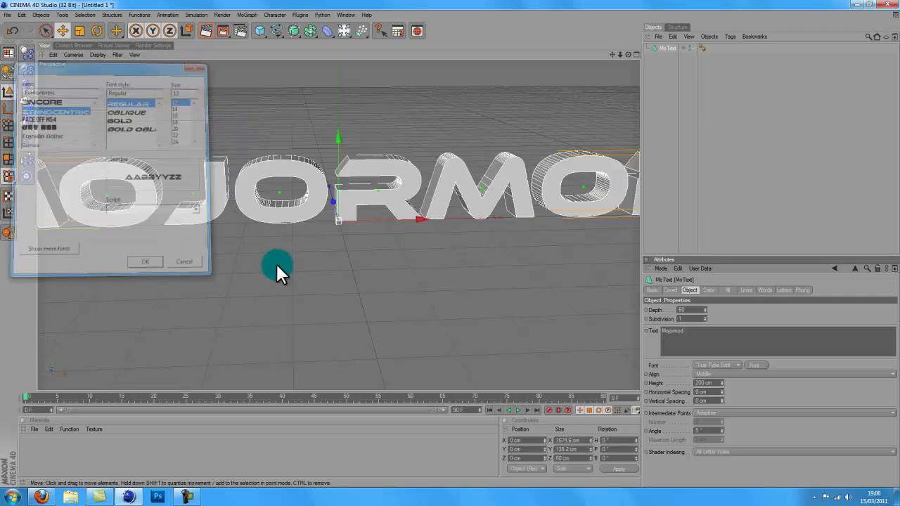
Step: Set the MoText object's subdivision to 4
{"action": "left_click_drag", "start_coordinate": [614, 52], "coordinate": [451, 244]}
{"action": "left_click_drag", "start_coordinate": [620, 50], "coordinate": [448, 244]}
{"action": "left_click_drag", "start_coordinate": [611, 55], "coordinate": [464, 240]}
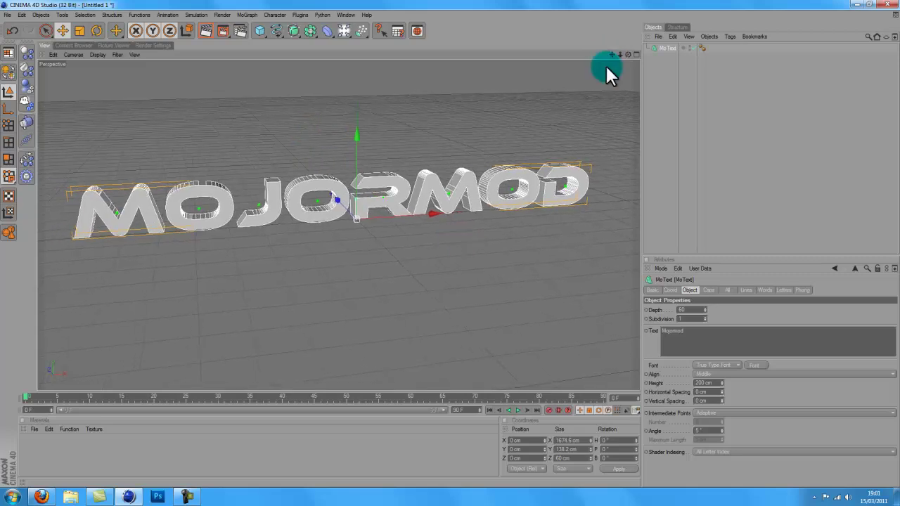
{"action": "left_click", "coordinate": [694, 314]}
{"action": "left_click_drag", "start_coordinate": [704, 314], "coordinate": [826, 317]}
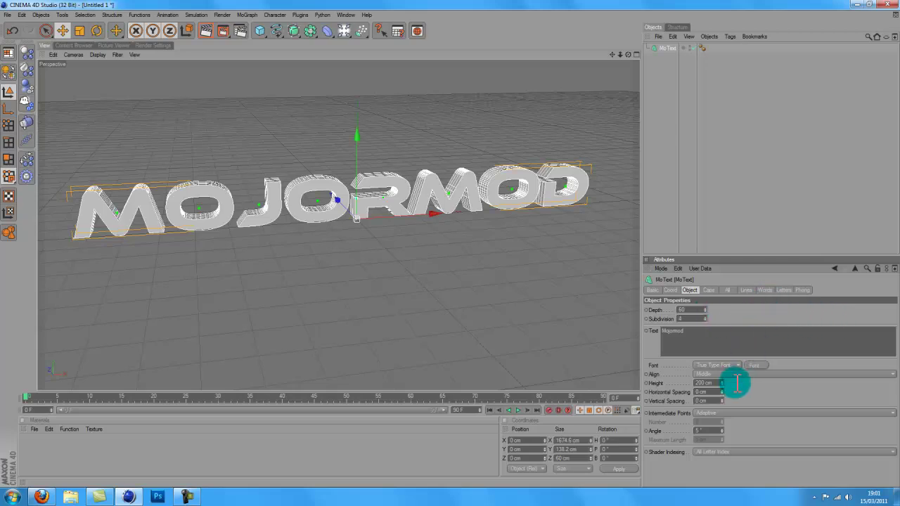
Step: Set both the start and end caps of the MoText object to Fillet Cap
{"action": "left_click", "coordinate": [707, 290]}
{"action": "left_click", "coordinate": [705, 310]}
{"action": "left_click", "coordinate": [702, 347]}
{"action": "left_click", "coordinate": [700, 336]}
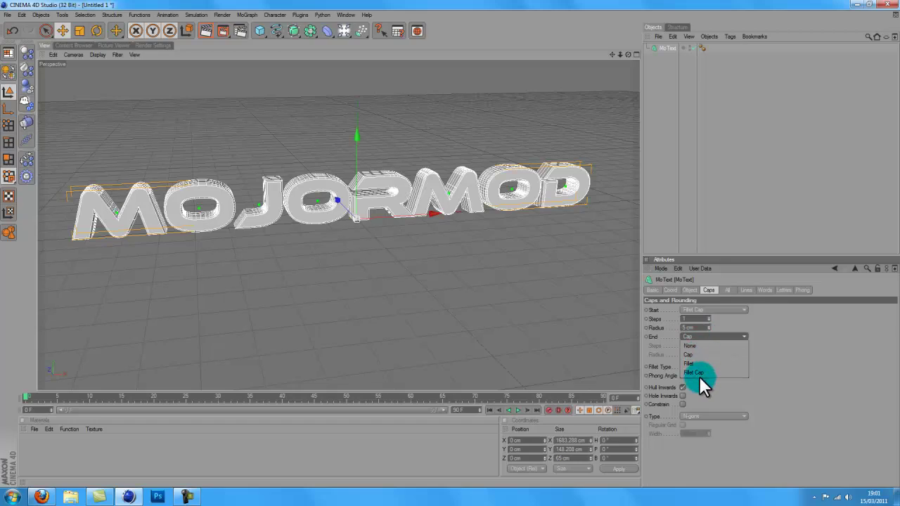
{"action": "left_click", "coordinate": [697, 371]}
Step: Try a start cap fillet radius of 1000 cm on the MoText object
{"action": "left_click", "coordinate": [688, 327]}
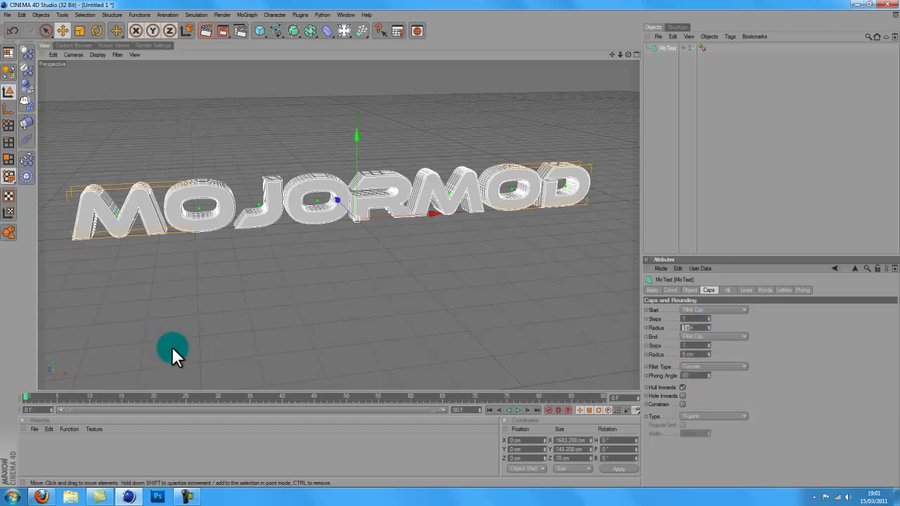
{"action": "type", "text": "1000"}
{"action": "key", "text": "Tab"}
{"action": "key", "text": "Tab"}
{"action": "key", "text": "Tab"}
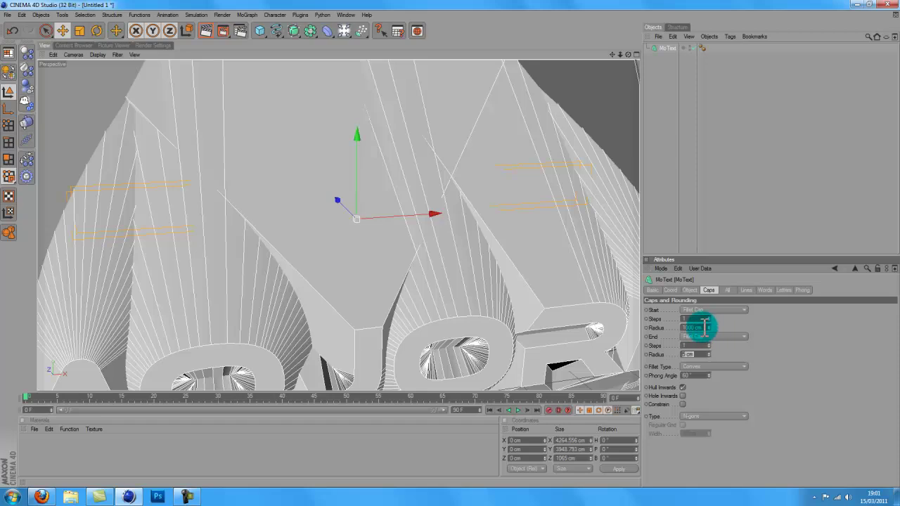
Step: Set the start cap fillet radius of the MoText object to 10 cm
{"action": "left_click_drag", "start_coordinate": [703, 327], "coordinate": [130, 380]}
{"action": "type", "text": "10"}
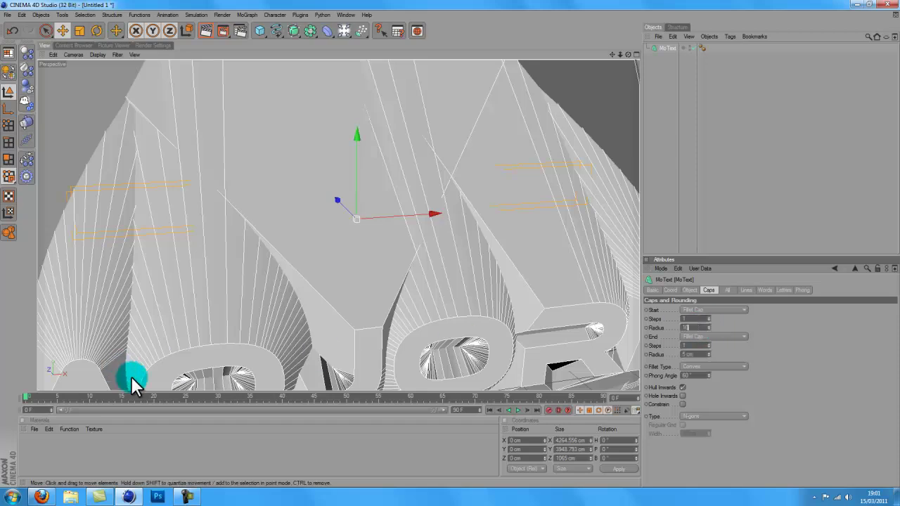
{"action": "key", "text": "Return"}
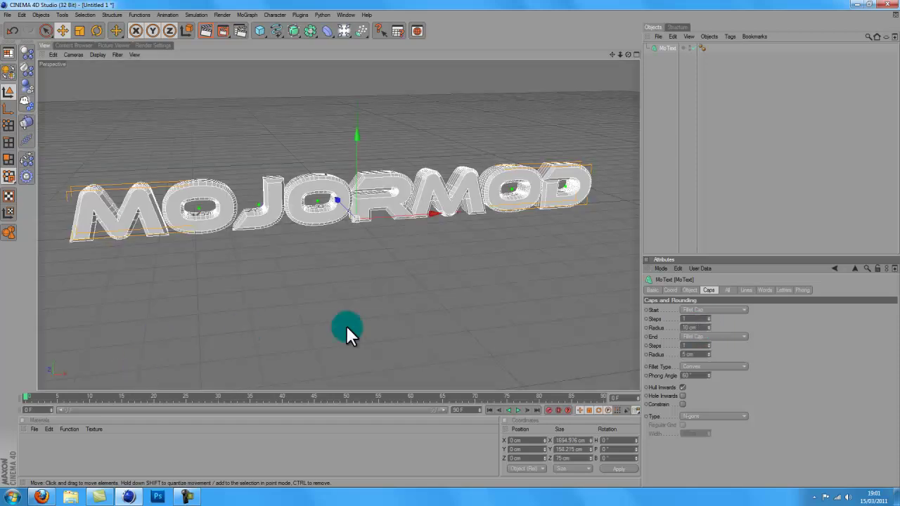
Step: Try an end cap fillet radius of 1000 cm on the MoText object
{"action": "left_click", "coordinate": [692, 355]}
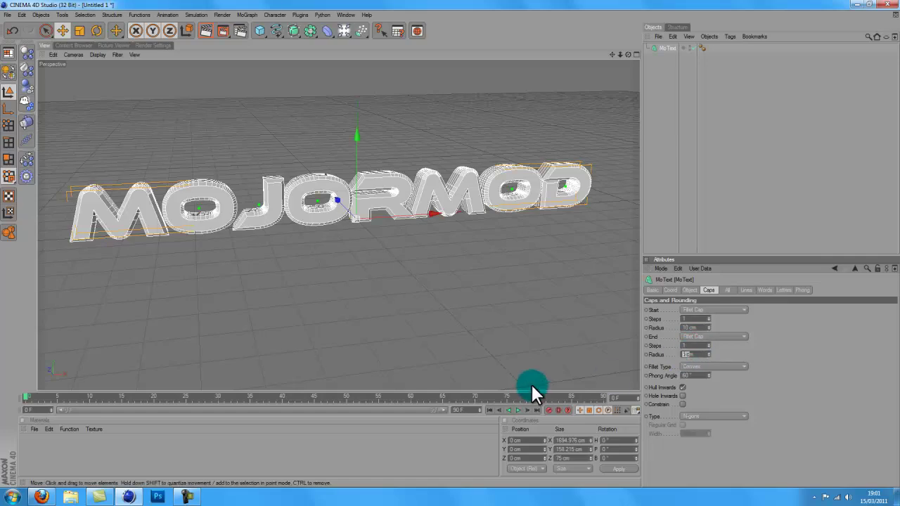
{"action": "type", "text": "1000"}
{"action": "key", "text": "Return"}
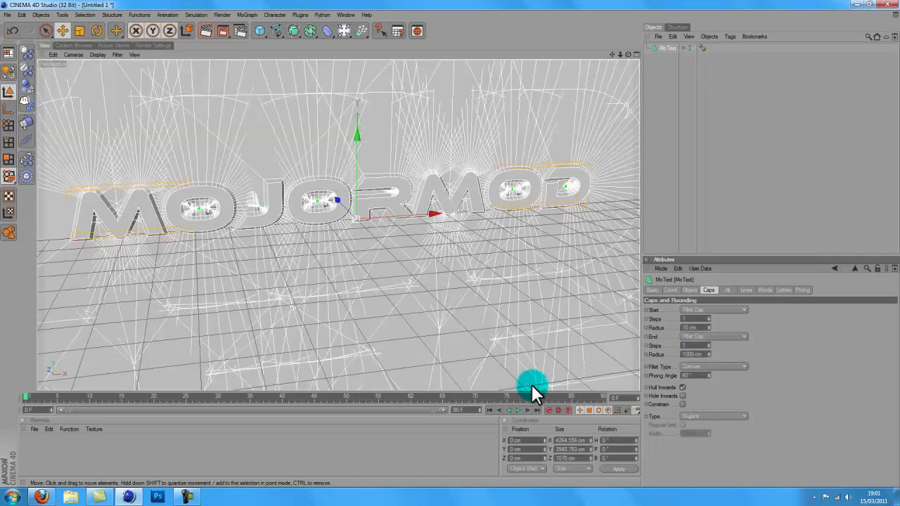
Step: Set the end cap fillet radius of the MoText object to 10 cm
{"action": "left_click", "coordinate": [693, 354]}
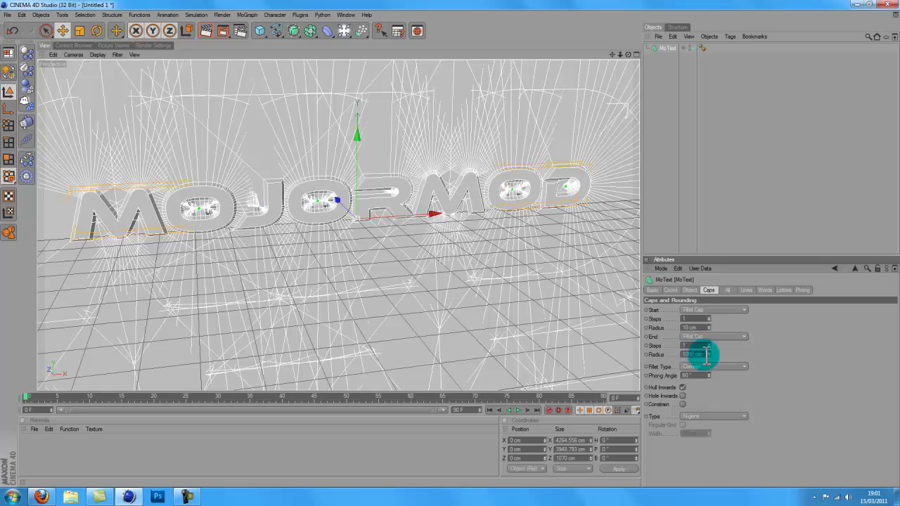
{"action": "type", "text": "10"}
{"action": "key", "text": "Return"}
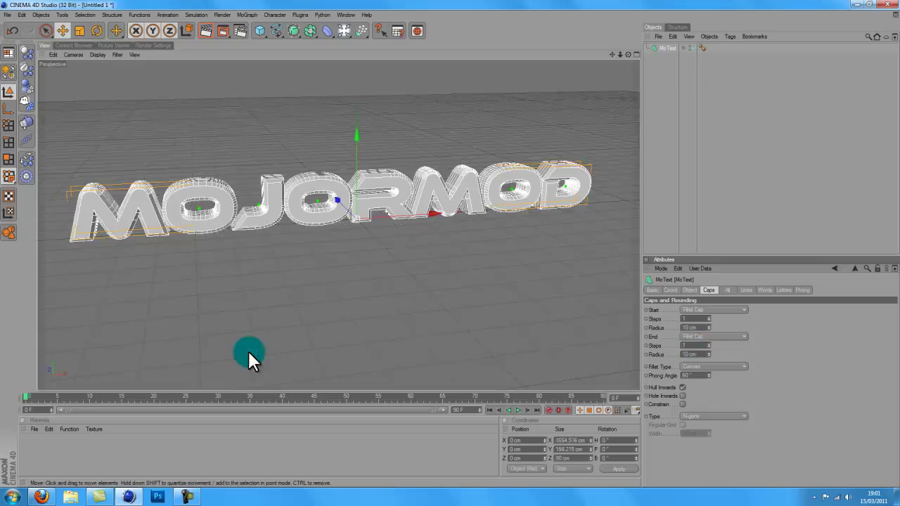
Step: Try the Half Circle fillet type on the MoText caps and render the view as a preview
{"action": "left_click", "coordinate": [702, 368]}
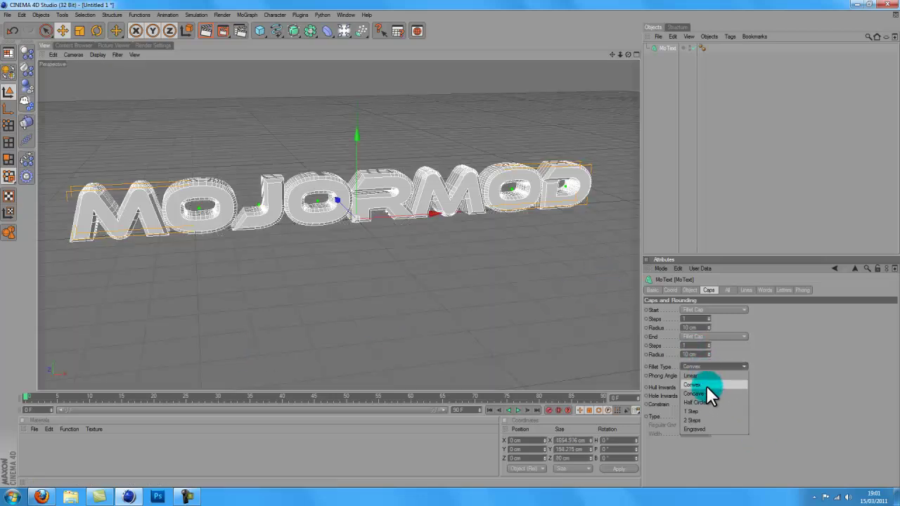
{"action": "left_click", "coordinate": [700, 401]}
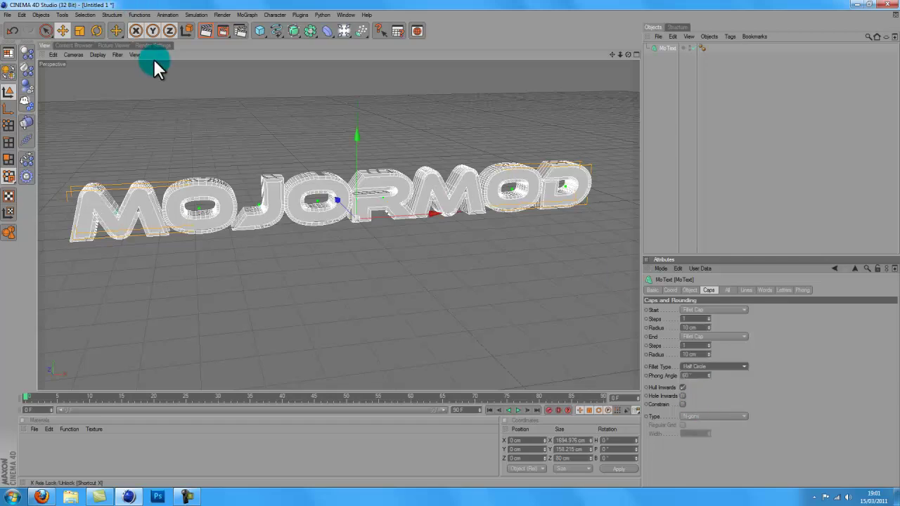
{"action": "key", "text": "ctrl+r"}
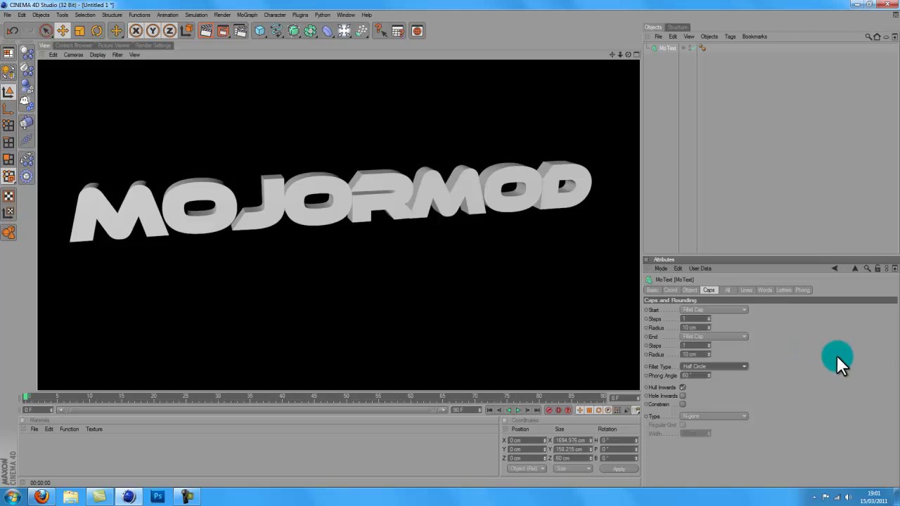
Step: Set the fillet type of the MoText caps back to Convex and render the view
{"action": "left_click", "coordinate": [727, 366]}
{"action": "left_click", "coordinate": [710, 384]}
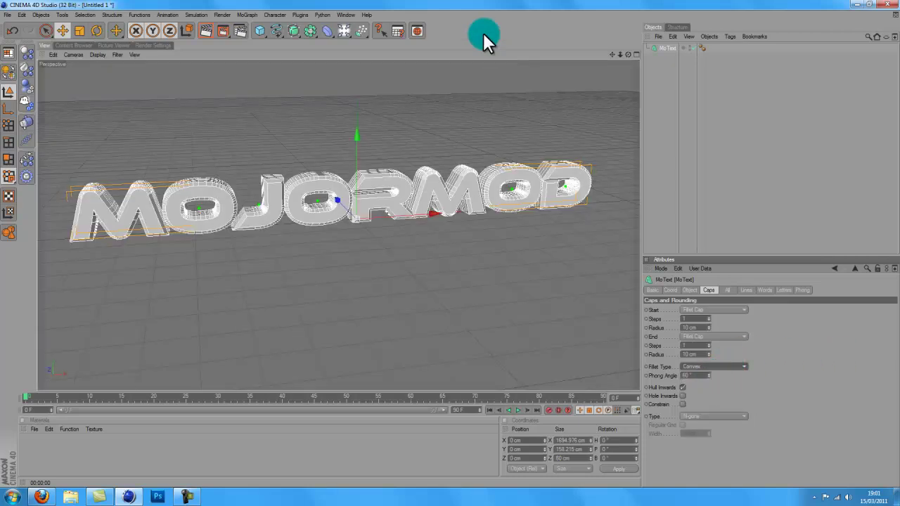
{"action": "left_click", "coordinate": [210, 32]}
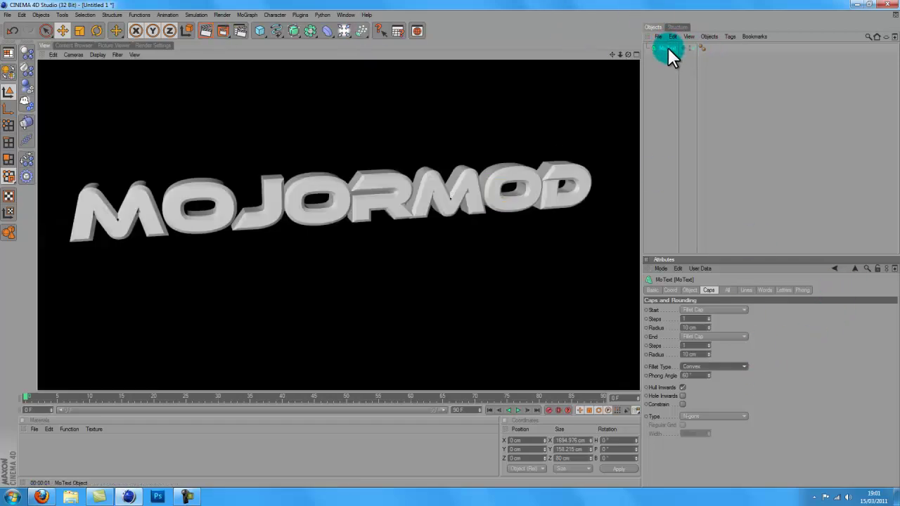
Step: Duplicate the MoText object and change the copy's text to TUTORIAL
{"action": "left_click_drag", "start_coordinate": [668, 47], "coordinate": [672, 62], "text": "ctrl"}
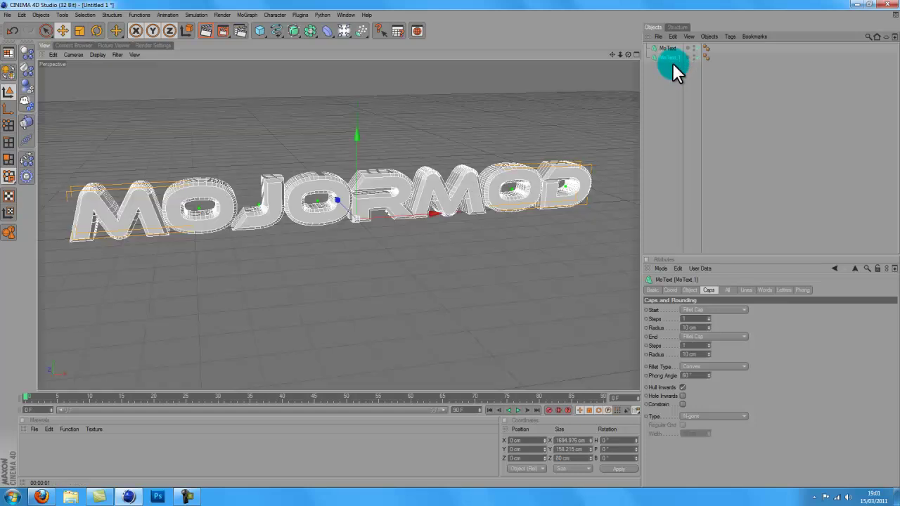
{"action": "left_click", "coordinate": [662, 58]}
{"action": "left_click", "coordinate": [664, 57]}
{"action": "left_click", "coordinate": [688, 289]}
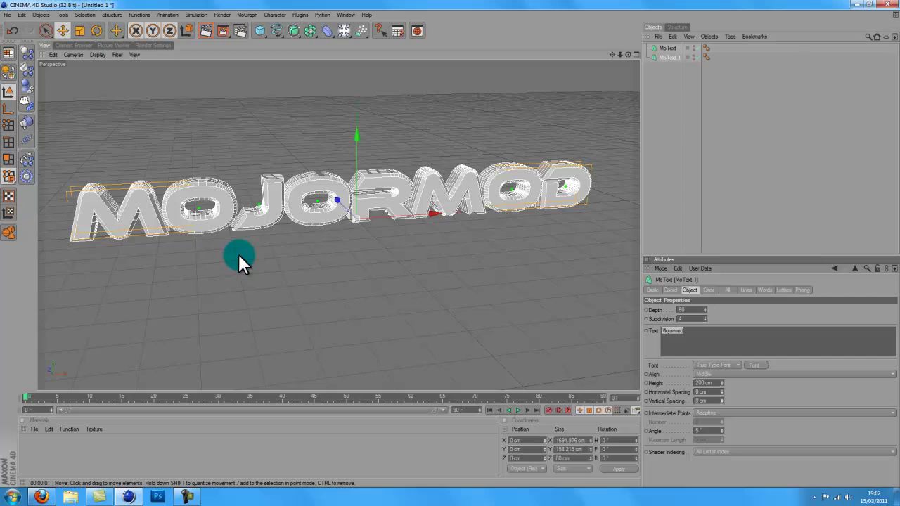
{"action": "key", "text": "t"}
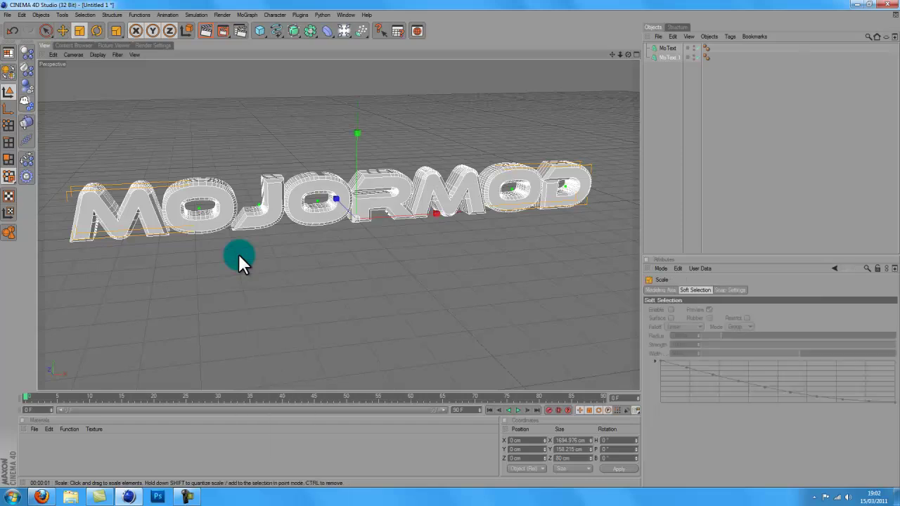
{"action": "left_click", "coordinate": [673, 56]}
{"action": "left_click_drag", "start_coordinate": [700, 336], "coordinate": [162, 293]}
{"action": "type", "text": "TUTORIAL"}
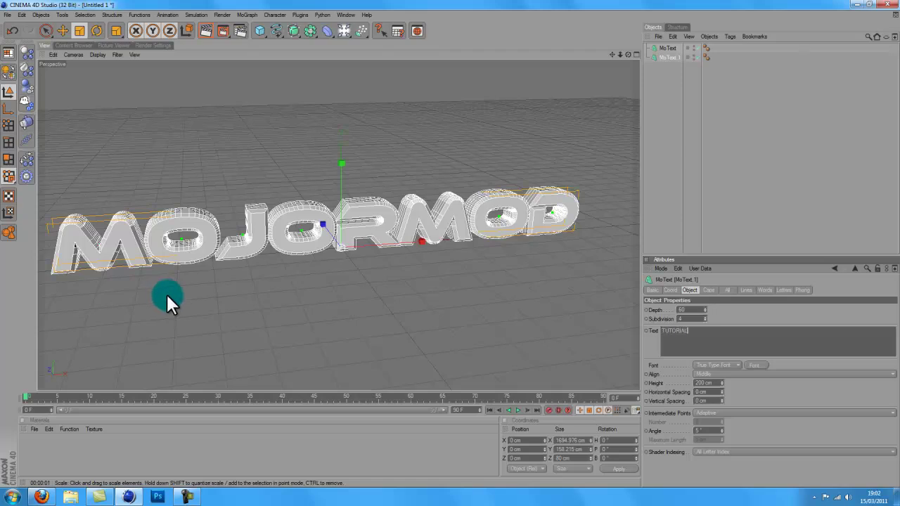
{"action": "left_click", "coordinate": [166, 296]}
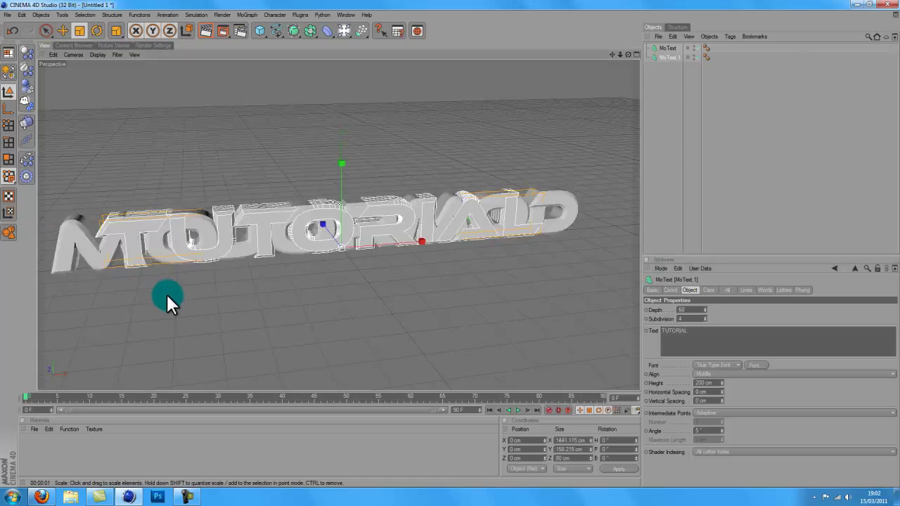
Step: Move the TUTORIAL text down about 11 cm along the Y axis
{"action": "left_click", "coordinate": [741, 308]}
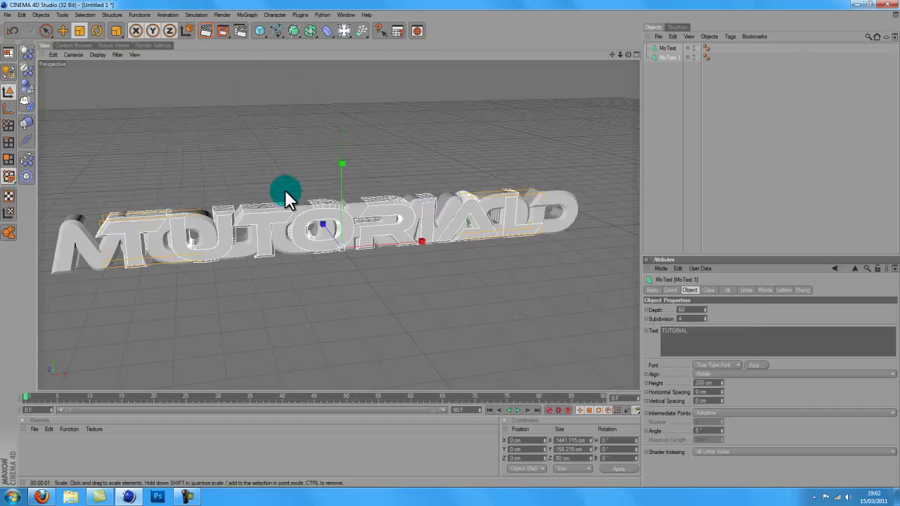
{"action": "left_click", "coordinate": [62, 28]}
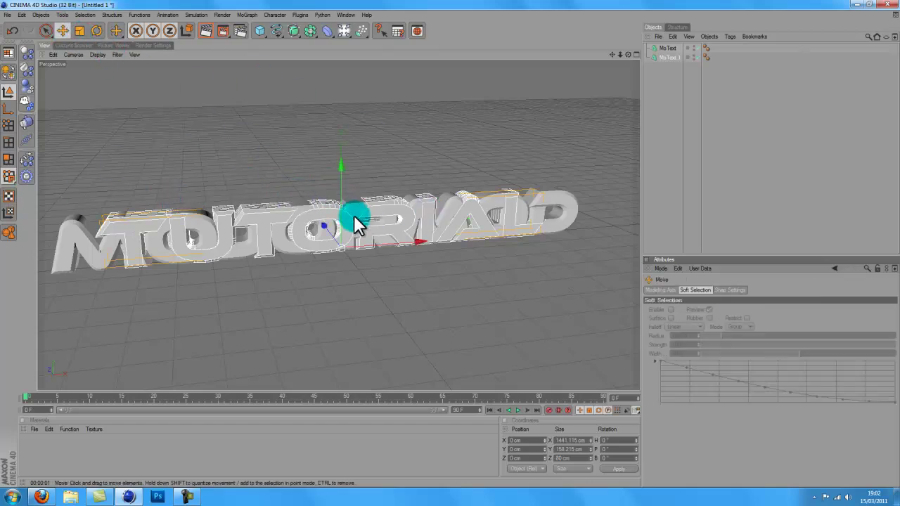
{"action": "mouse_move", "coordinate": [341, 180]}
{"action": "left_mouse_down"}
{"action": "mouse_move", "coordinate": [449, 243]}
{"action": "mouse_move", "coordinate": [340, 178]}
{"action": "left_mouse_up"}
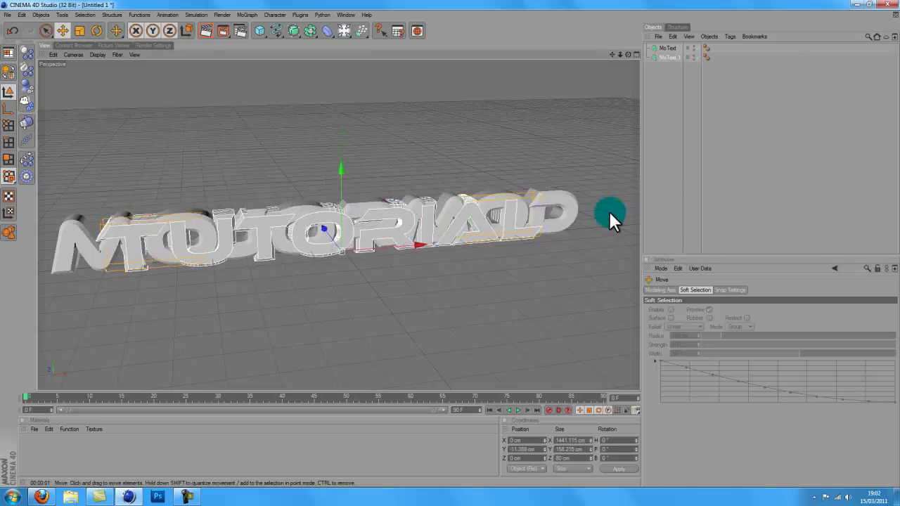
Step: Try a text height of 185 cm on the original MoText object and set it back to 200 cm
{"action": "left_click", "coordinate": [663, 49]}
{"action": "left_click", "coordinate": [731, 345]}
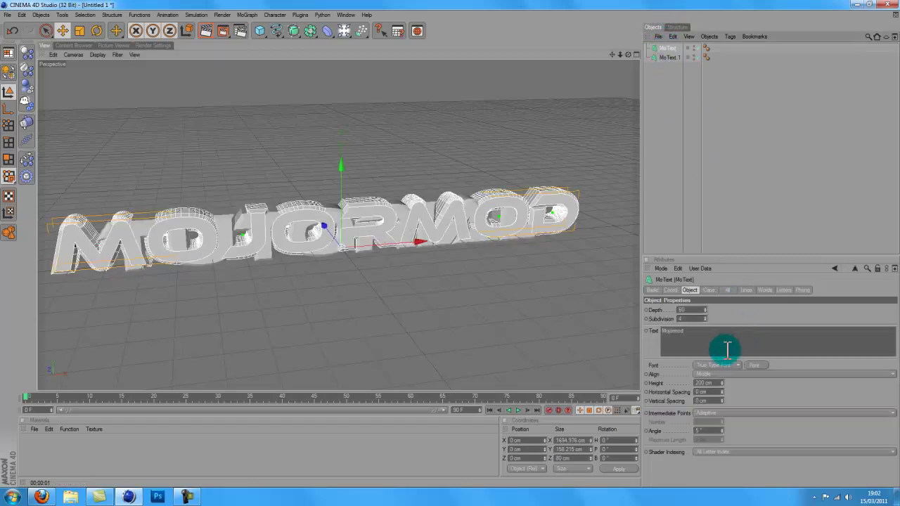
{"action": "mouse_move", "coordinate": [723, 378]}
{"action": "left_mouse_down"}
{"action": "mouse_move", "coordinate": [719, 384]}
{"action": "mouse_move", "coordinate": [726, 377]}
{"action": "left_mouse_up"}
{"action": "double_click", "coordinate": [708, 383]}
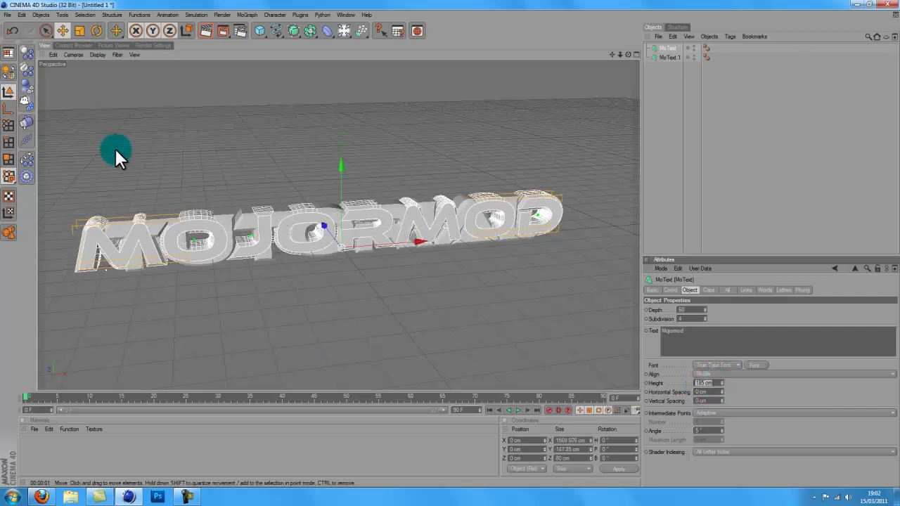
{"action": "type", "text": "200"}
{"action": "key", "text": "Return"}
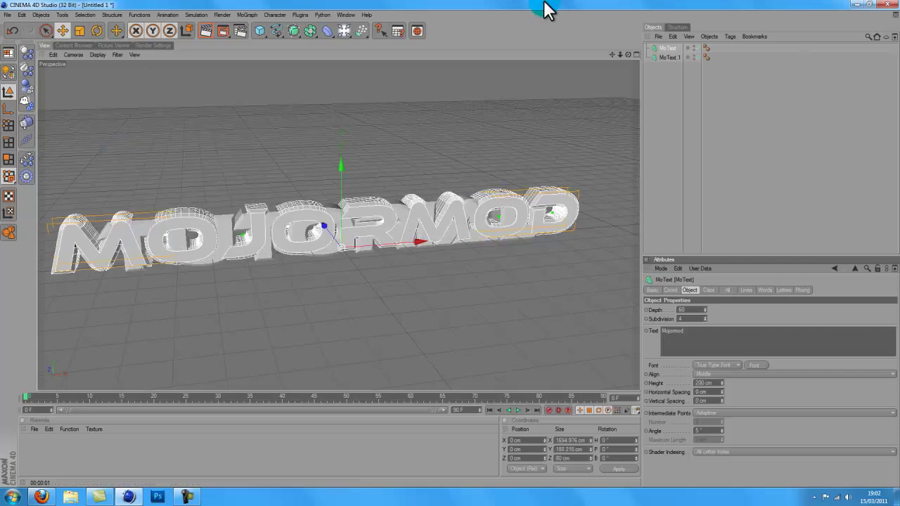
Step: Increase the TUTORIAL text's height to 206 cm and deselect it
{"action": "left_click", "coordinate": [667, 58]}
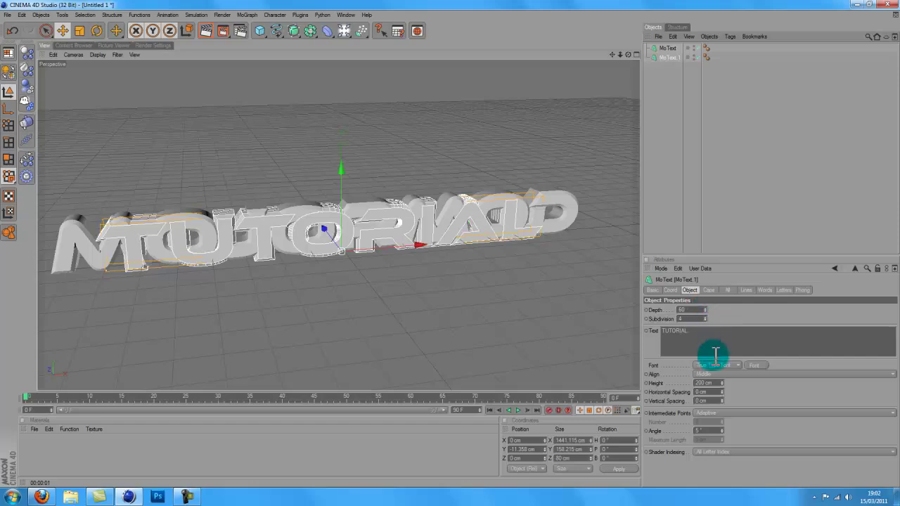
{"action": "mouse_move", "coordinate": [723, 379]}
{"action": "left_mouse_down"}
{"action": "mouse_move", "coordinate": [730, 388]}
{"action": "mouse_move", "coordinate": [730, 372]}
{"action": "mouse_move", "coordinate": [725, 380]}
{"action": "left_mouse_up"}
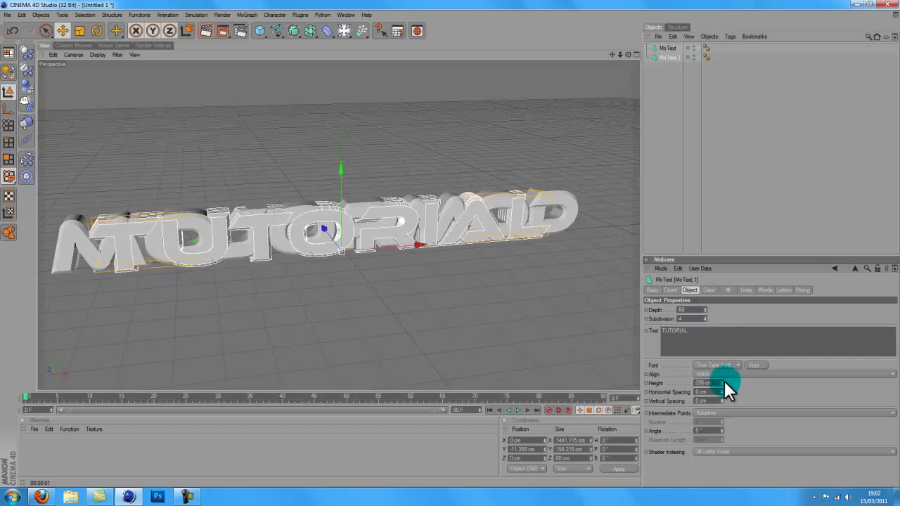
{"action": "left_click", "coordinate": [734, 109]}
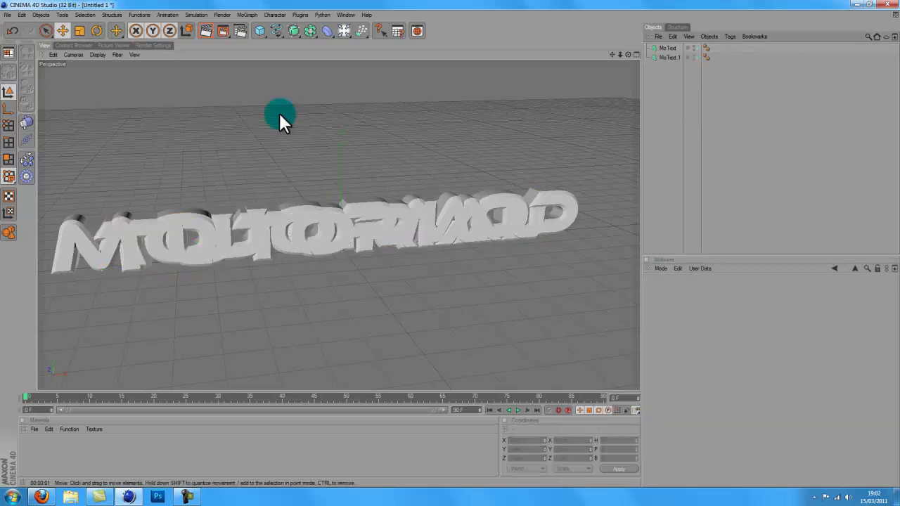
Step: Create a new material and set its color to golden yellow with hue 47° and full saturation and value
{"action": "double_click", "coordinate": [89, 456]}
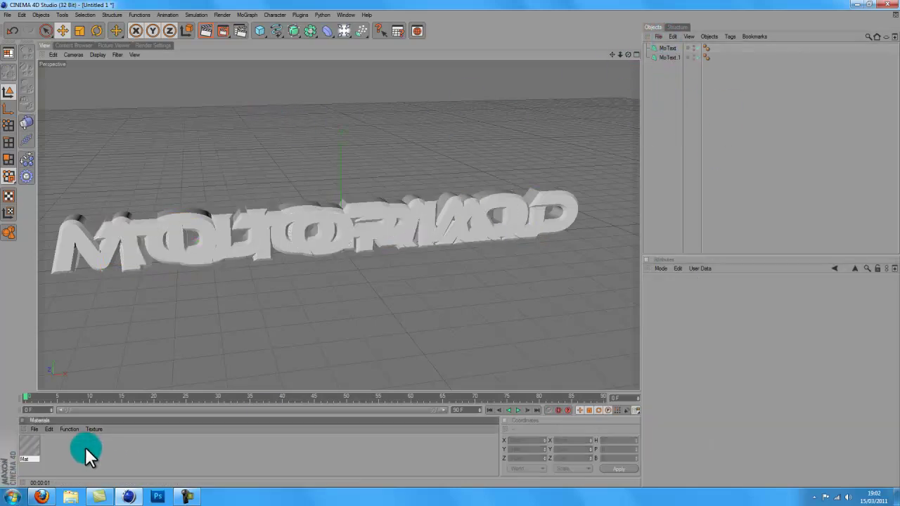
{"action": "double_click", "coordinate": [31, 456]}
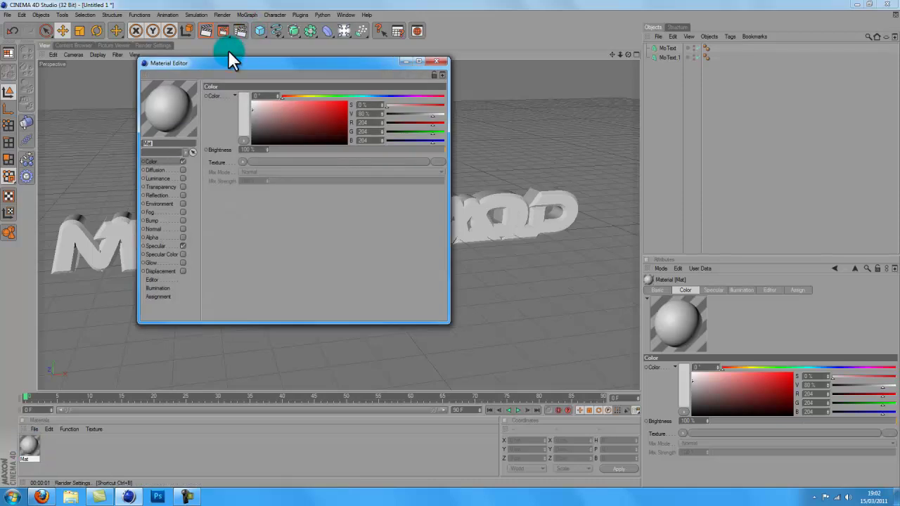
{"action": "mouse_move", "coordinate": [309, 96]}
{"action": "left_mouse_down"}
{"action": "mouse_move", "coordinate": [302, 96]}
{"action": "mouse_move", "coordinate": [369, 91]}
{"action": "left_mouse_up"}
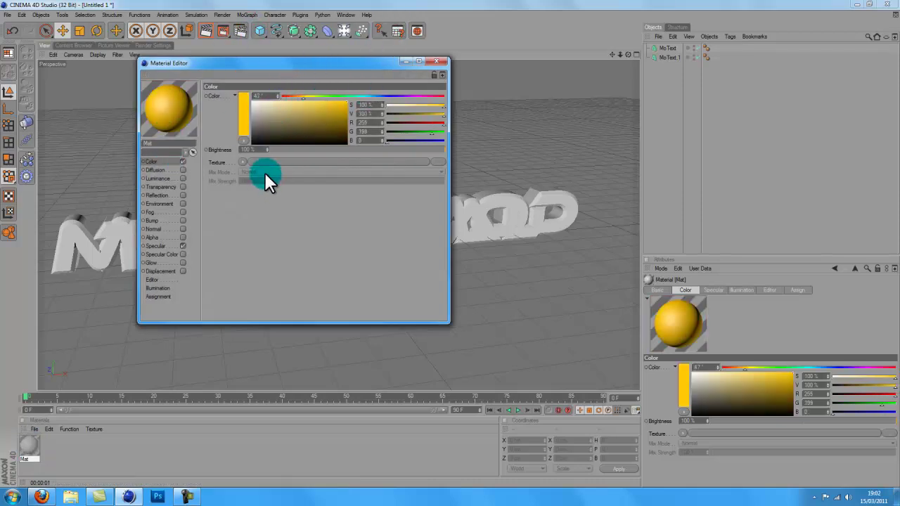
Step: Load a Gradient shader into the material's color texture and set the gradient type to 2D - Circular
{"action": "left_click", "coordinate": [247, 161]}
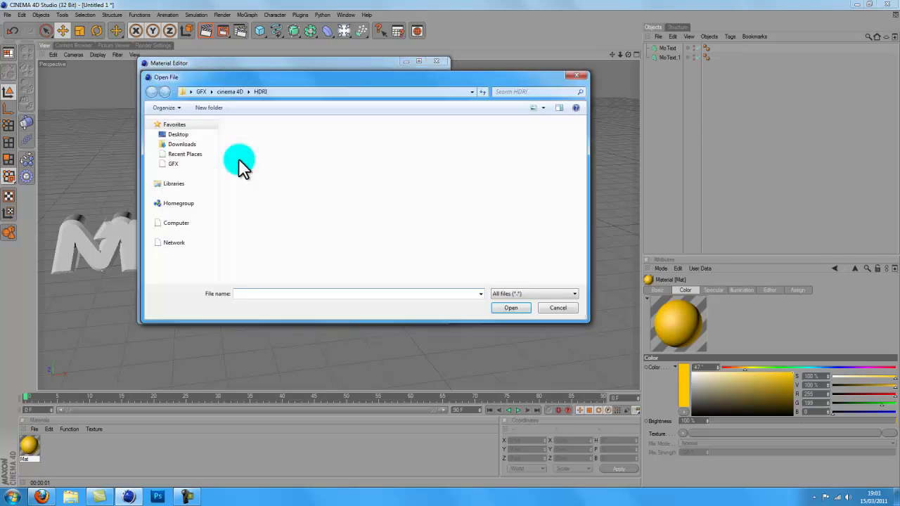
{"action": "left_click", "coordinate": [557, 307]}
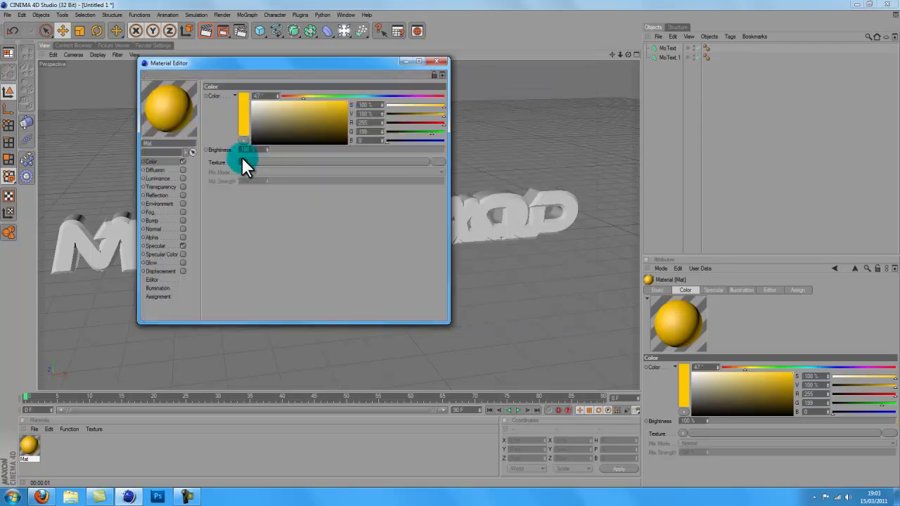
{"action": "left_click", "coordinate": [242, 162]}
{"action": "left_click", "coordinate": [263, 246]}
{"action": "left_click", "coordinate": [239, 161]}
{"action": "left_click", "coordinate": [254, 267]}
{"action": "left_click", "coordinate": [309, 162]}
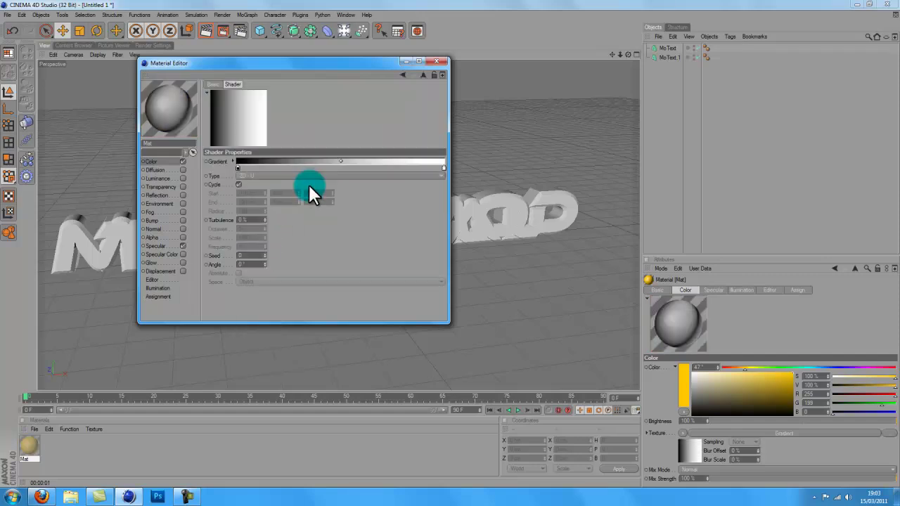
{"action": "left_click", "coordinate": [315, 176]}
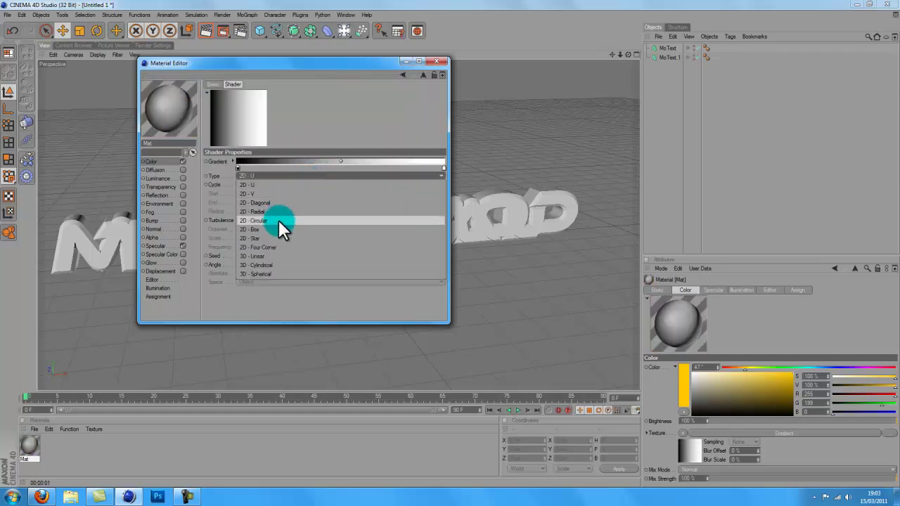
{"action": "left_click", "coordinate": [279, 220]}
Step: Change the gradient's black knot to golden yellow, RGB 255, 204, 0
{"action": "double_click", "coordinate": [236, 166]}
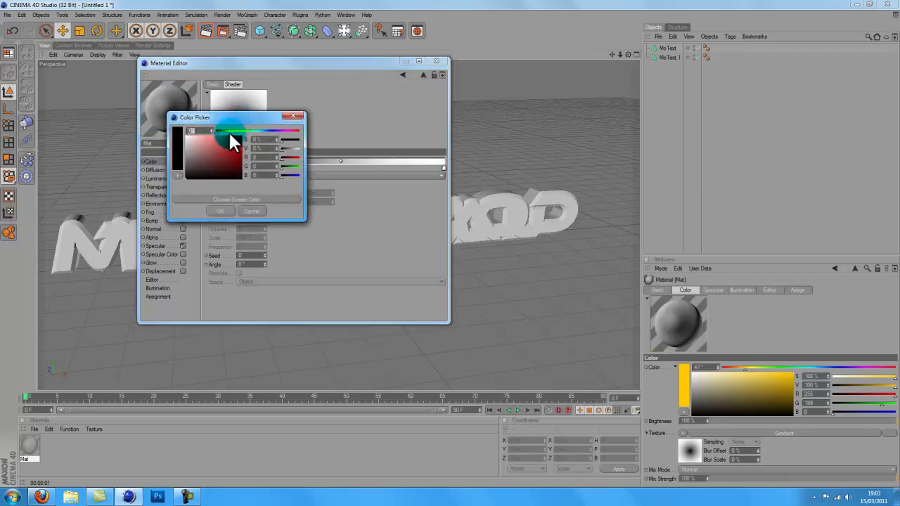
{"action": "left_click", "coordinate": [227, 130]}
{"action": "left_click", "coordinate": [232, 137]}
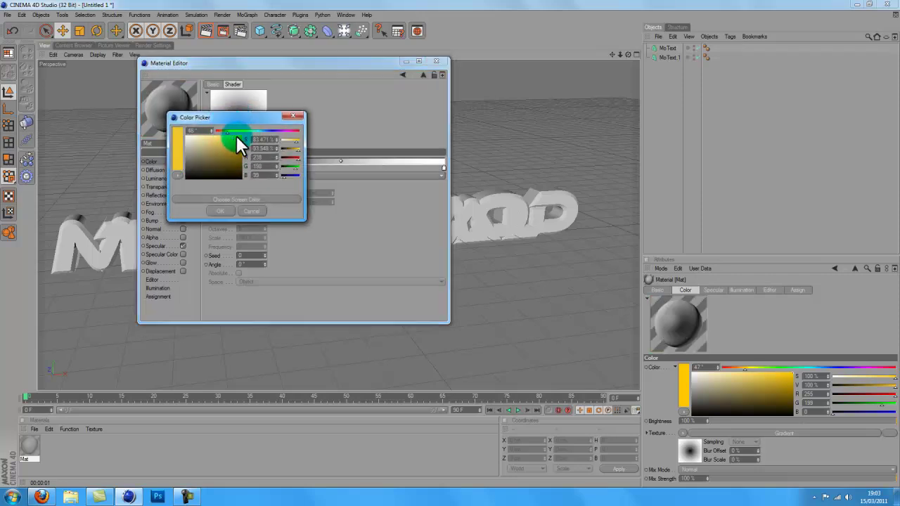
{"action": "left_click", "coordinate": [219, 211]}
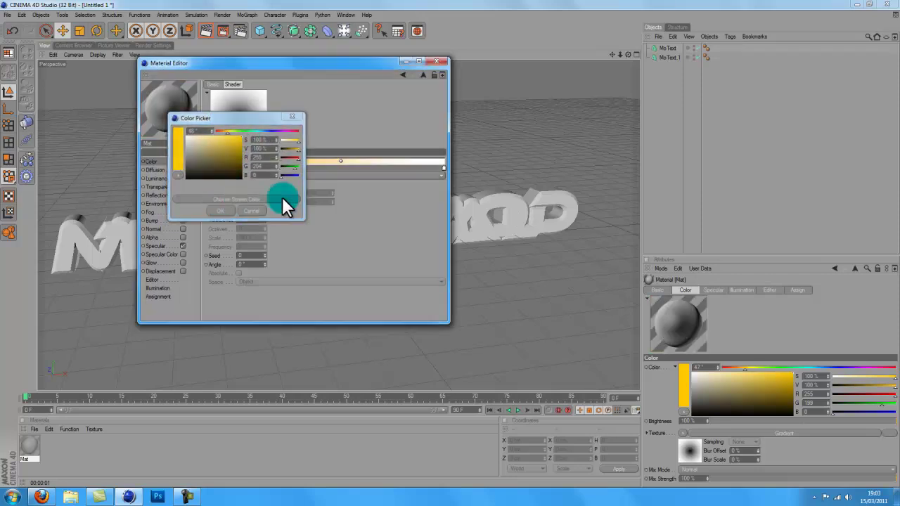
Step: Change the gradient's white knot to a lighter yellow with hue 54° and full saturation and value
{"action": "double_click", "coordinate": [443, 166]}
{"action": "left_click", "coordinate": [435, 131]}
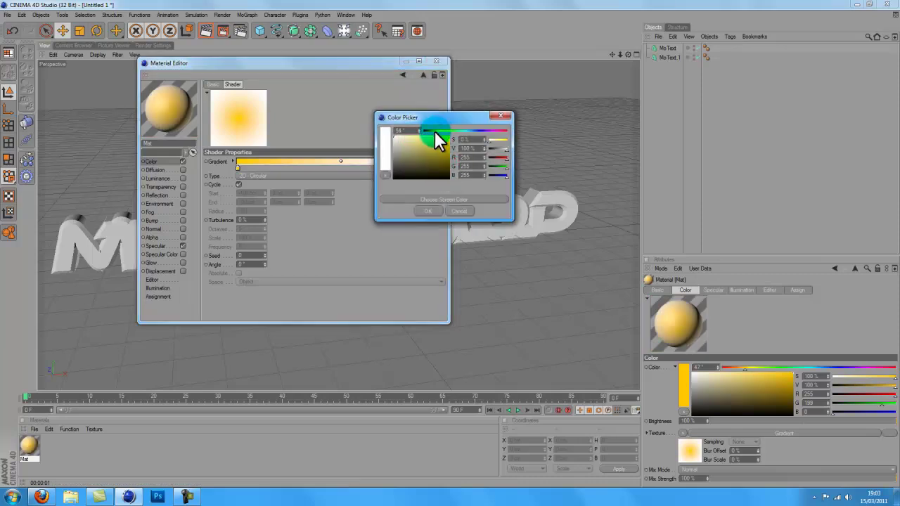
{"action": "left_click_drag", "start_coordinate": [443, 138], "coordinate": [457, 127]}
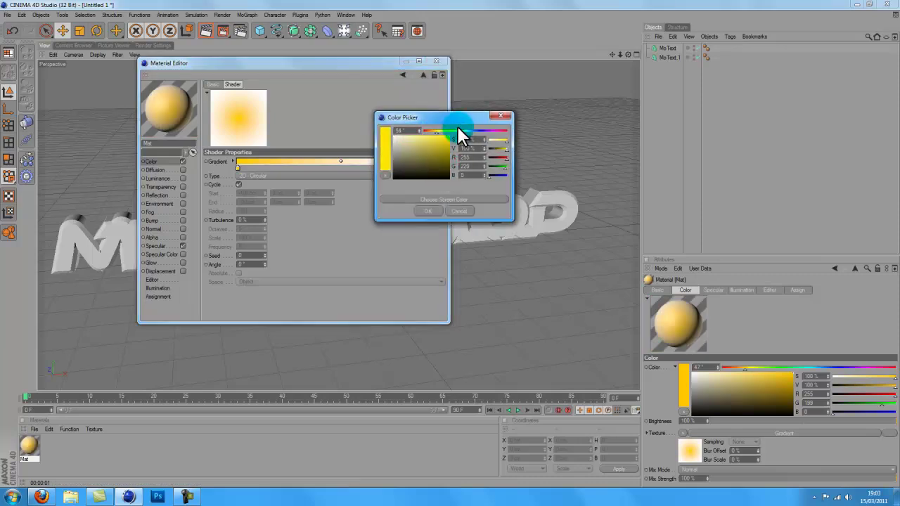
{"action": "left_click", "coordinate": [424, 208]}
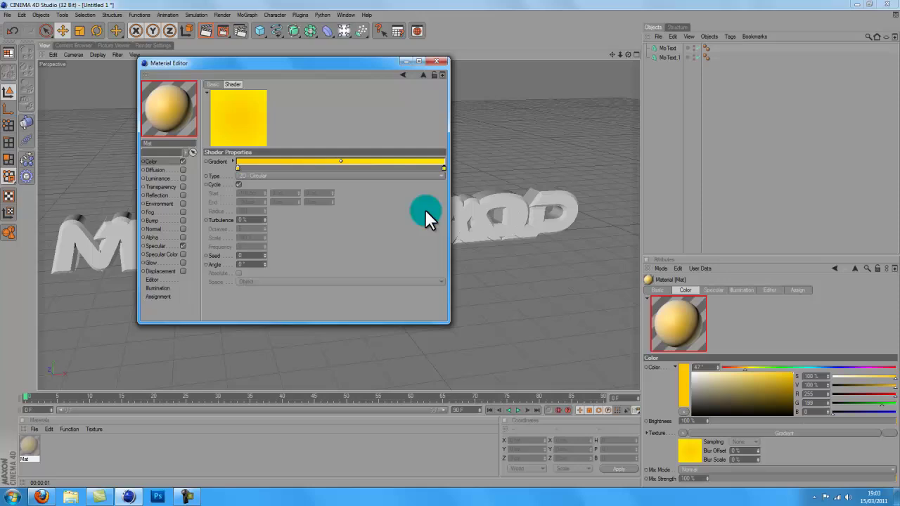
Step: Copy the yellow gradient from the color channel, enable Luminance and paste it in as the luminance texture
{"action": "left_click", "coordinate": [167, 160]}
{"action": "left_click", "coordinate": [239, 160]}
{"action": "left_click", "coordinate": [256, 207]}
{"action": "left_click", "coordinate": [181, 178]}
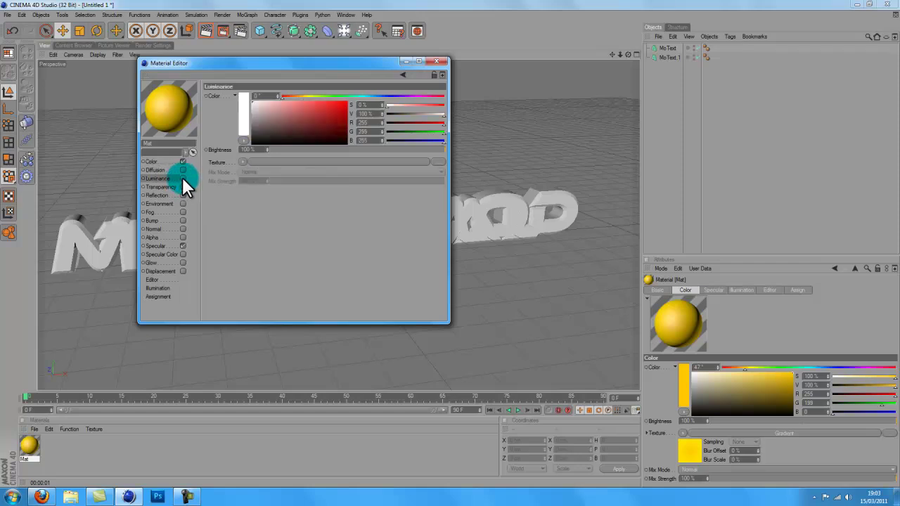
{"action": "left_click", "coordinate": [240, 160]}
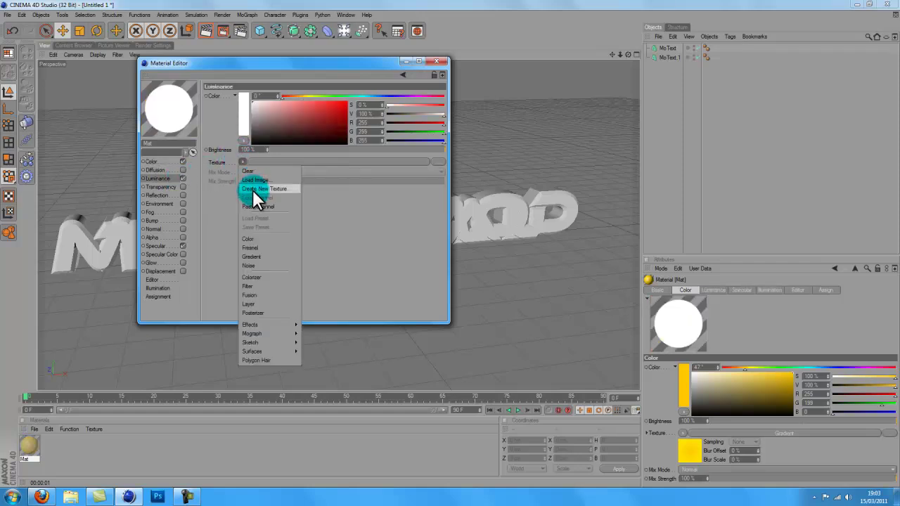
{"action": "left_click", "coordinate": [258, 206]}
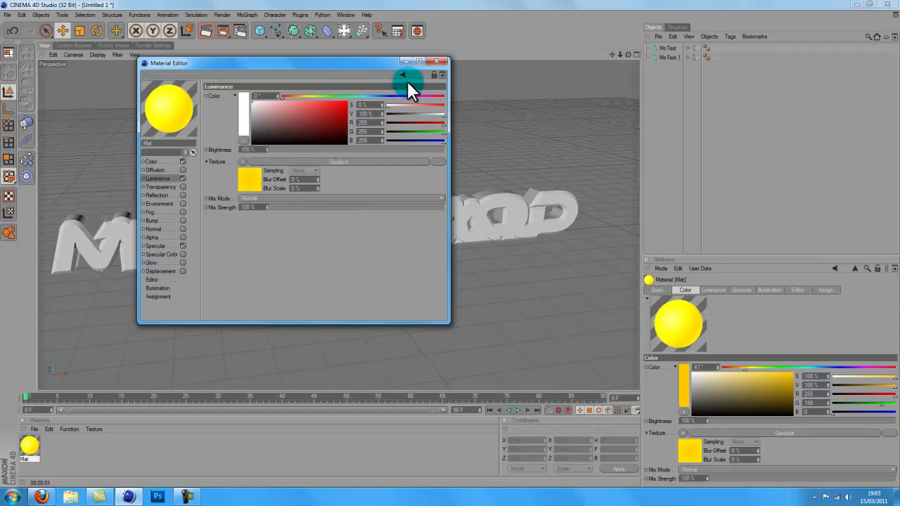
Step: Enable Reflection with 13% brightness, load a Fresnel texture at 38% mix strength and close the material
{"action": "left_click", "coordinate": [182, 195]}
{"action": "left_click_drag", "start_coordinate": [329, 147], "coordinate": [294, 150]}
{"action": "left_click", "coordinate": [245, 169]}
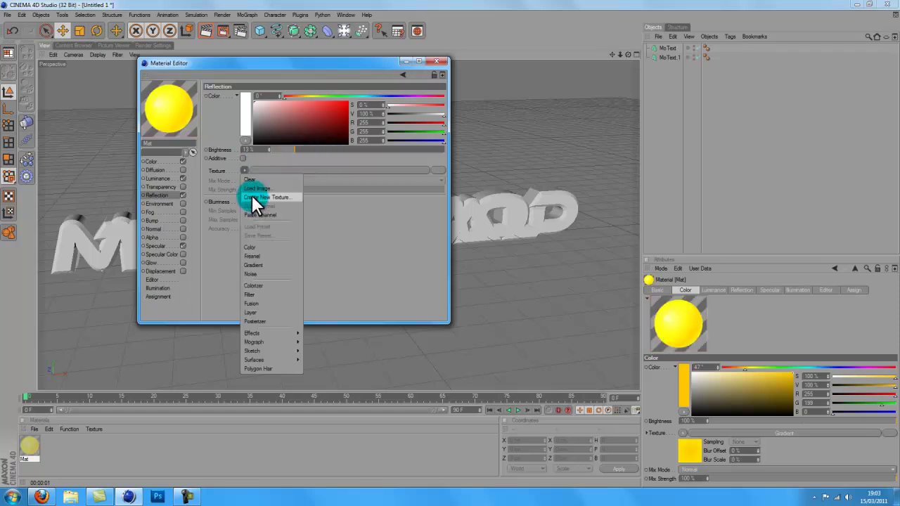
{"action": "left_click", "coordinate": [262, 257]}
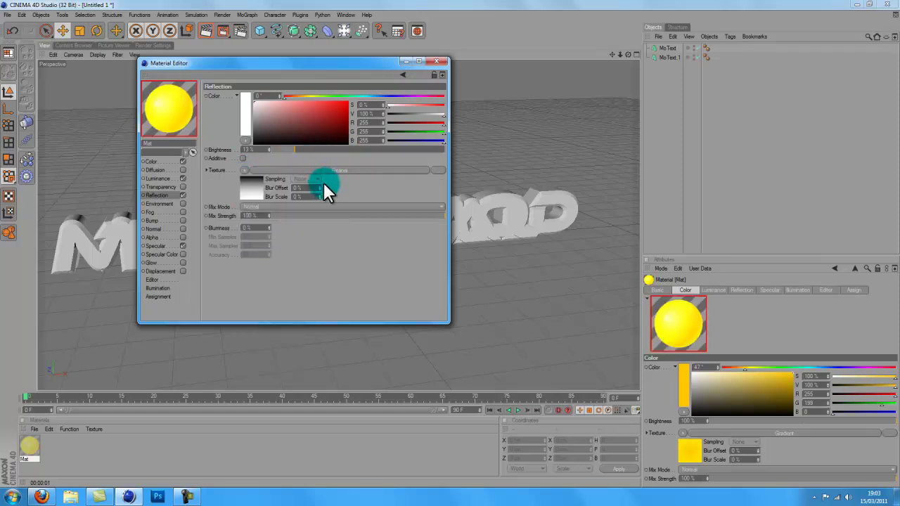
{"action": "left_click_drag", "start_coordinate": [324, 213], "coordinate": [305, 214]}
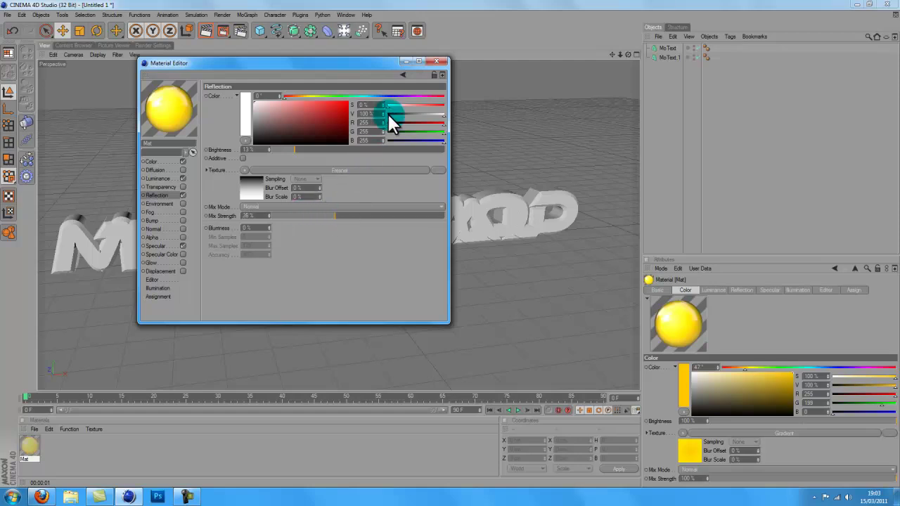
{"action": "left_click", "coordinate": [436, 61]}
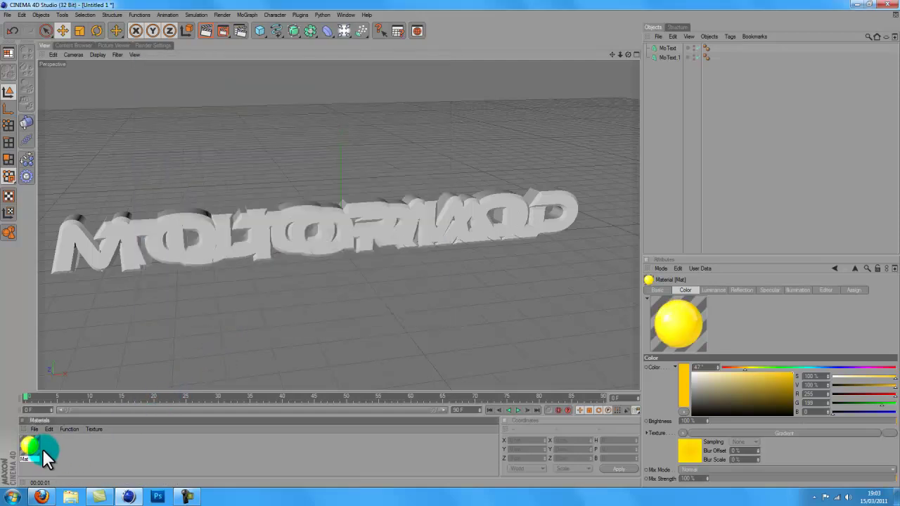
Step: Duplicate the yellow material and change the first color gradient knot in the copy to purple, RGB 204, 0, 255
{"action": "left_click_drag", "start_coordinate": [22, 450], "coordinate": [48, 447], "text": "ctrl"}
{"action": "double_click", "coordinate": [51, 449]}
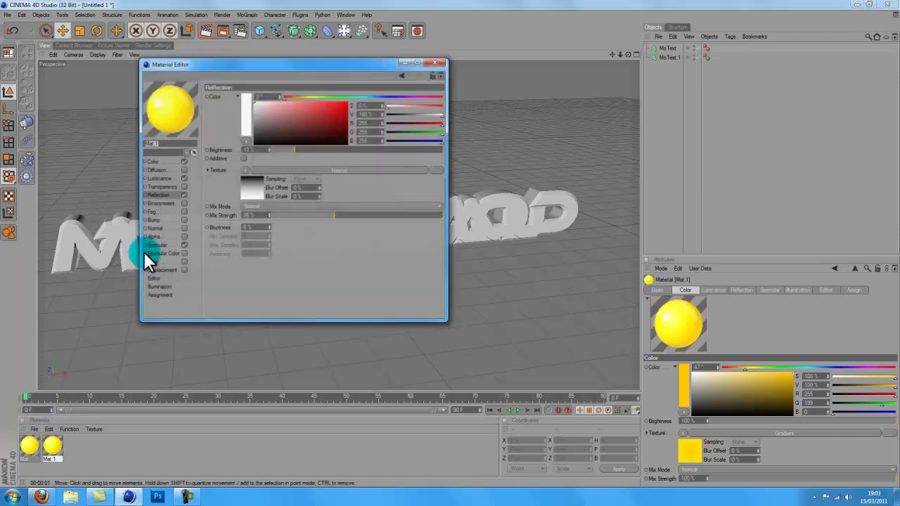
{"action": "left_click", "coordinate": [163, 160]}
{"action": "left_click", "coordinate": [296, 161]}
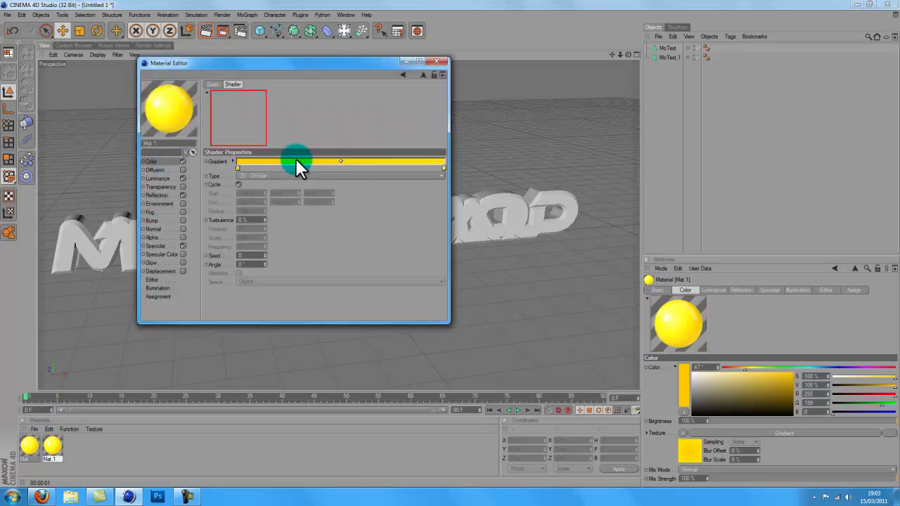
{"action": "double_click", "coordinate": [235, 168]}
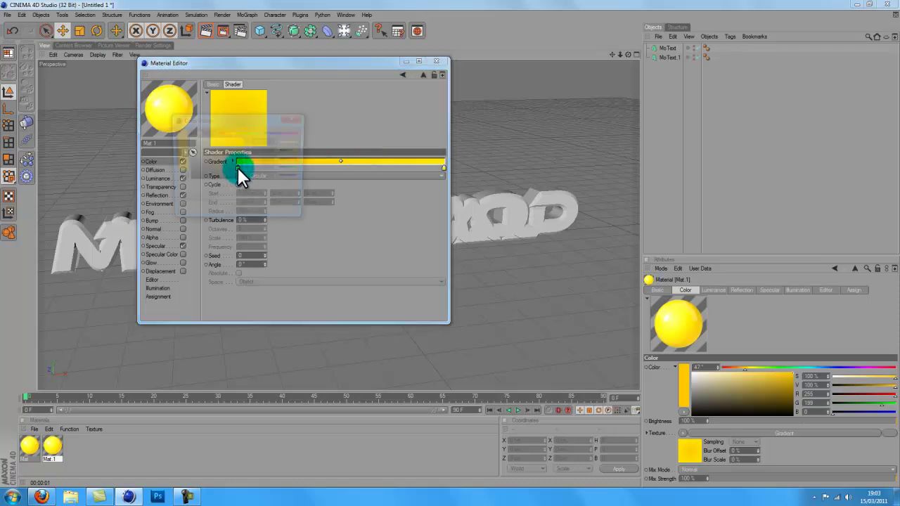
{"action": "left_click", "coordinate": [284, 132]}
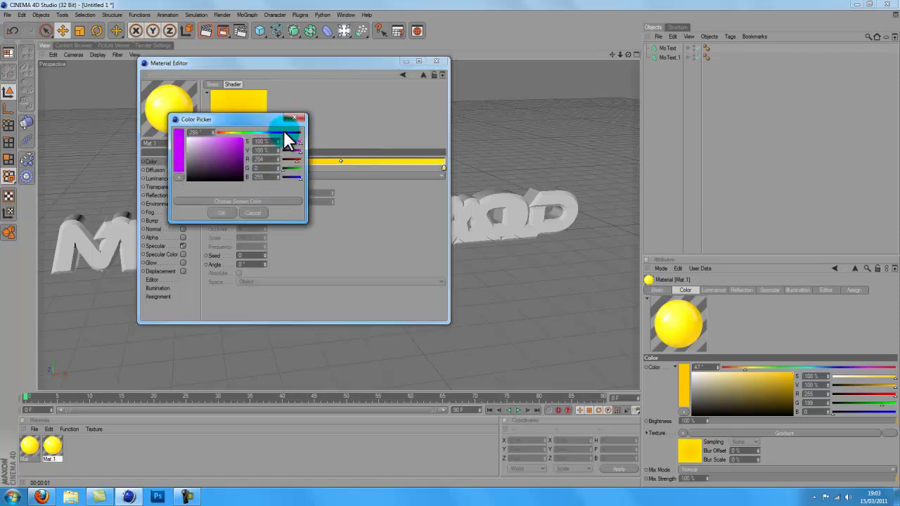
{"action": "left_click", "coordinate": [222, 210]}
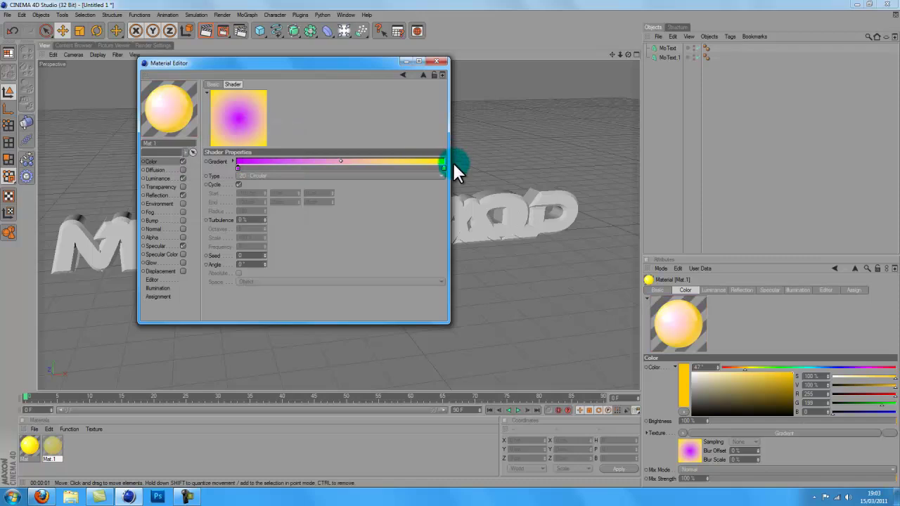
Step: Change the remaining yellow knot of the copied material's gradient to purple, RGB 161, 0, 255
{"action": "double_click", "coordinate": [443, 168]}
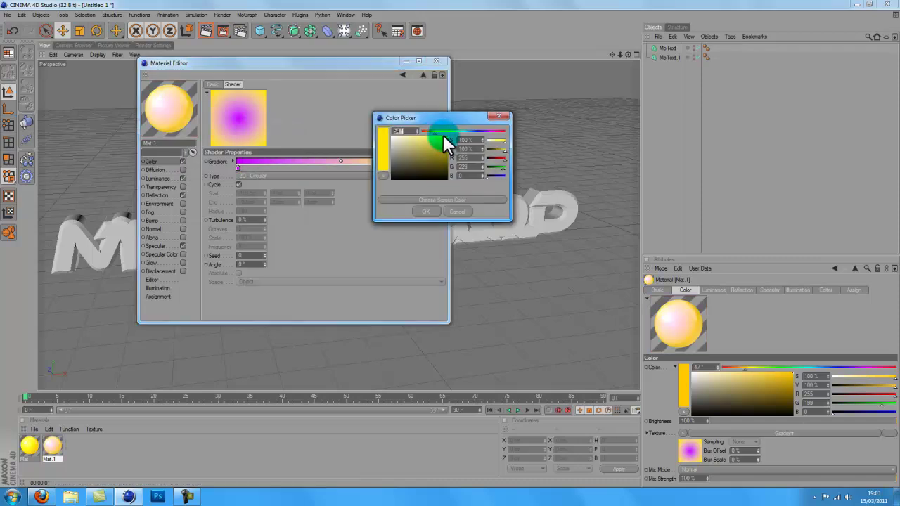
{"action": "left_click_drag", "start_coordinate": [465, 133], "coordinate": [486, 131]}
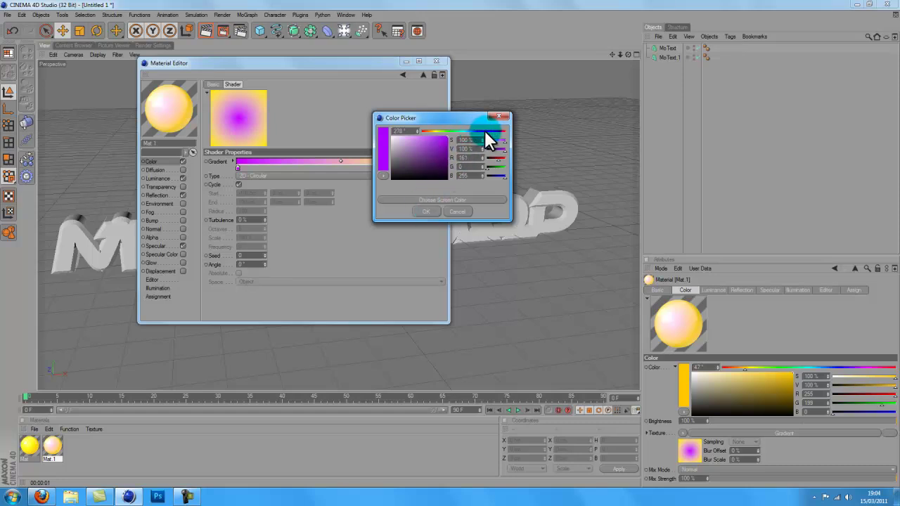
{"action": "left_click", "coordinate": [425, 211]}
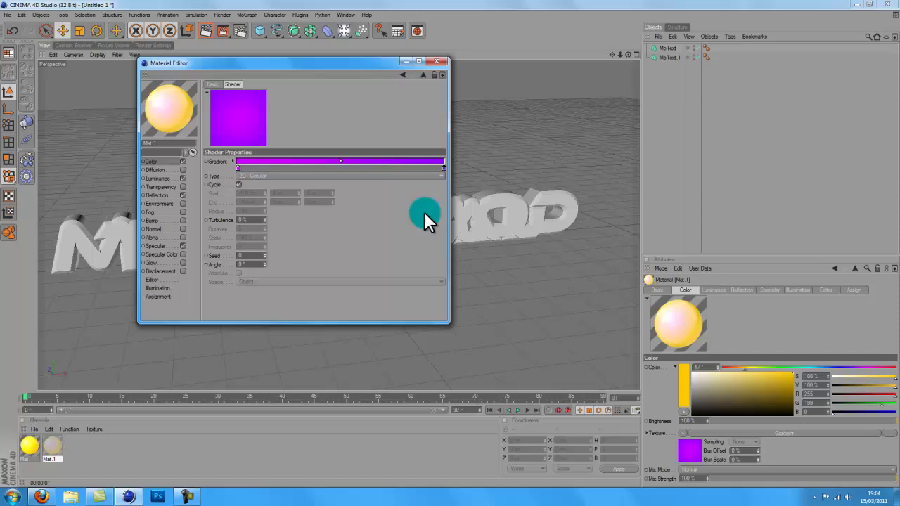
Step: Copy the purple gradient from the color channel into the Luminance texture of Mat.1 and close the material
{"action": "left_click", "coordinate": [161, 164]}
{"action": "left_click", "coordinate": [240, 160]}
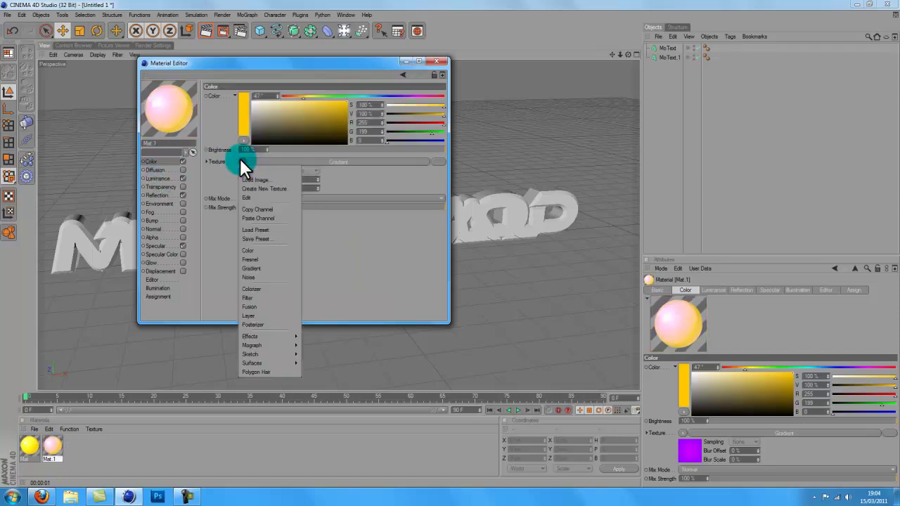
{"action": "left_click", "coordinate": [198, 177]}
{"action": "left_click", "coordinate": [165, 179]}
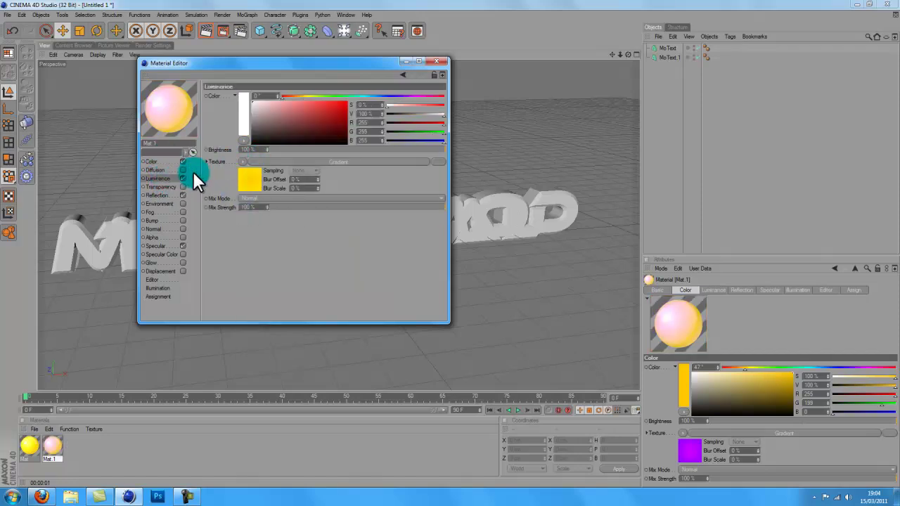
{"action": "left_click", "coordinate": [241, 161]}
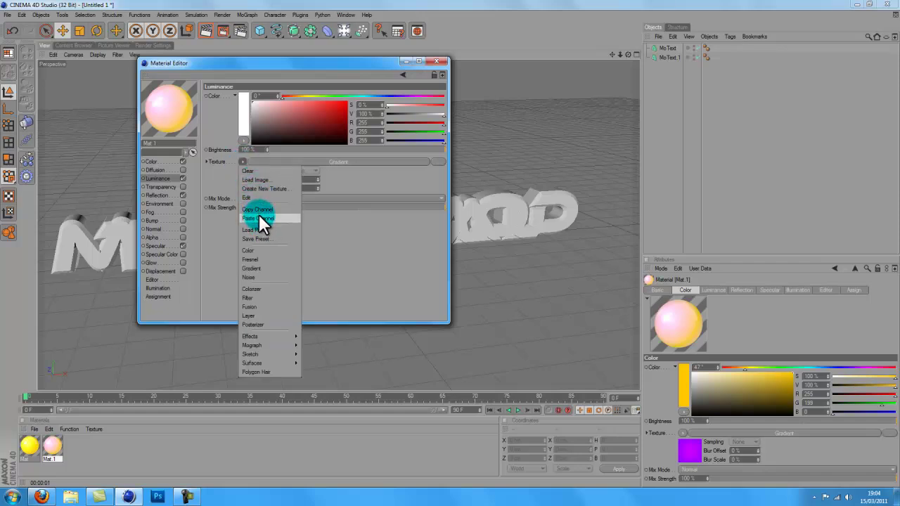
{"action": "left_click", "coordinate": [258, 218]}
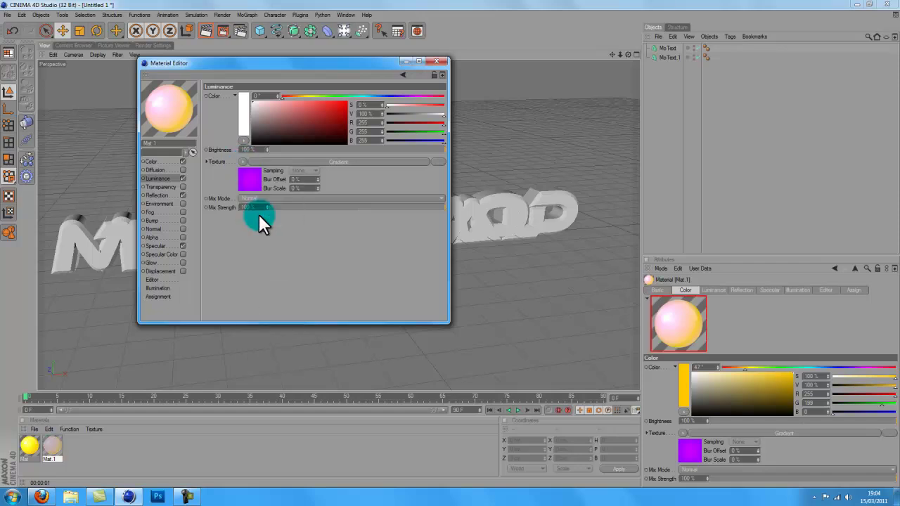
{"action": "left_click", "coordinate": [436, 63]}
Step: Apply the yellow Mat material and the purple Mat.1 material to the first MoText object
{"action": "left_click", "coordinate": [95, 462]}
{"action": "left_click_drag", "start_coordinate": [29, 445], "coordinate": [667, 48]}
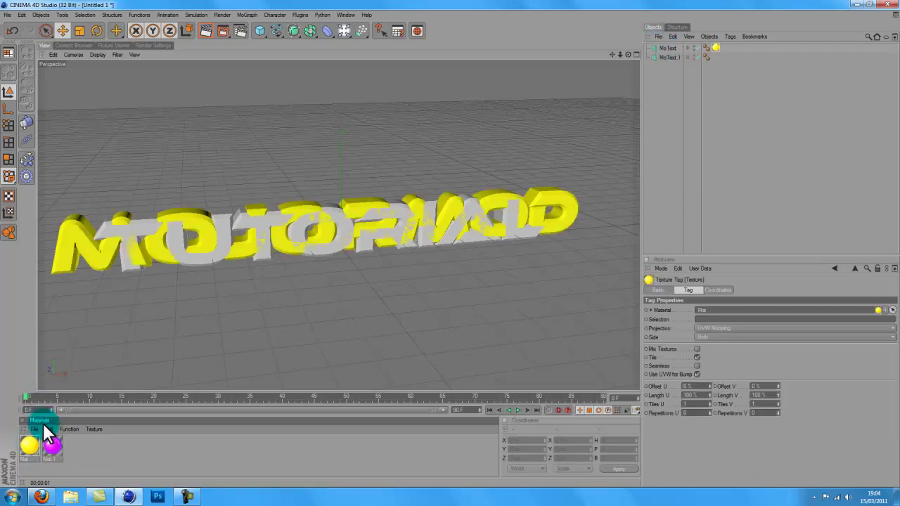
{"action": "left_click_drag", "start_coordinate": [53, 444], "coordinate": [662, 48]}
{"action": "left_click", "coordinate": [734, 64]}
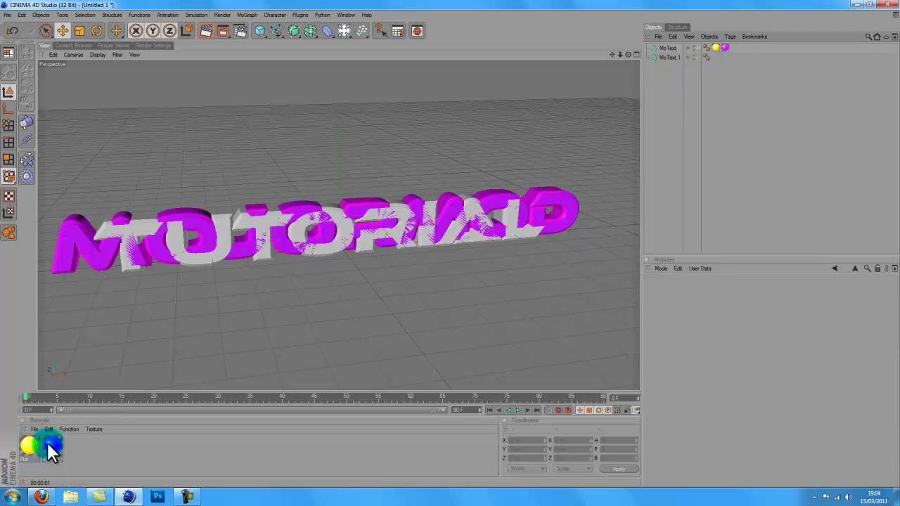
Step: Apply the yellow and purple materials to MoText.1 with yellow as the last tag, and test-render the view
{"action": "left_click_drag", "start_coordinate": [36, 454], "coordinate": [674, 53]}
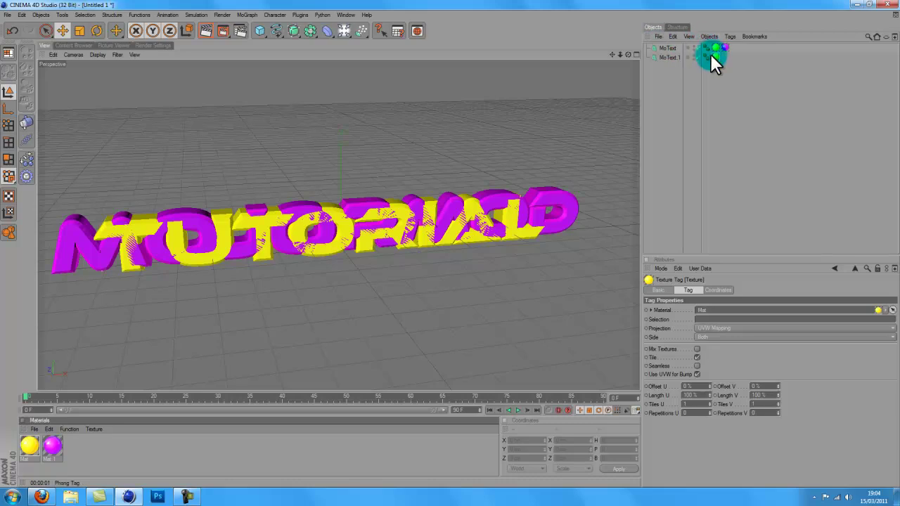
{"action": "left_click_drag", "start_coordinate": [52, 444], "coordinate": [725, 53]}
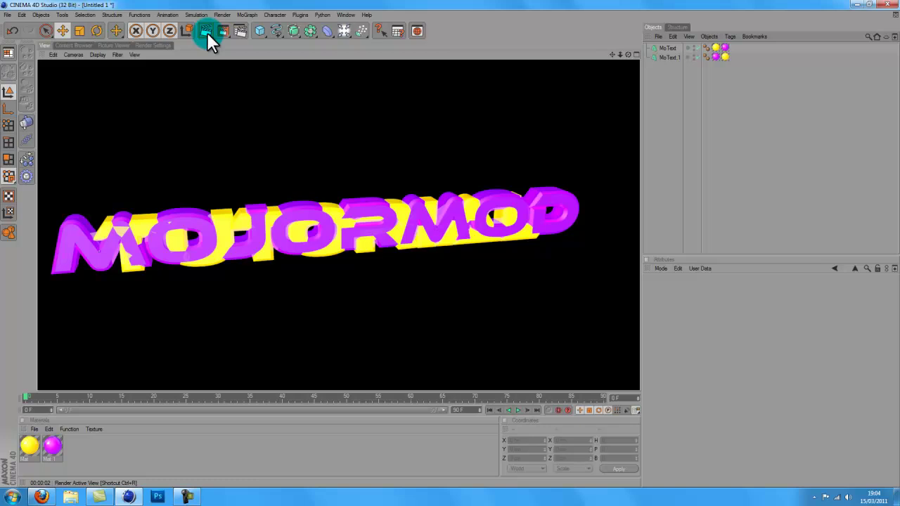
{"action": "left_click", "coordinate": [755, 115]}
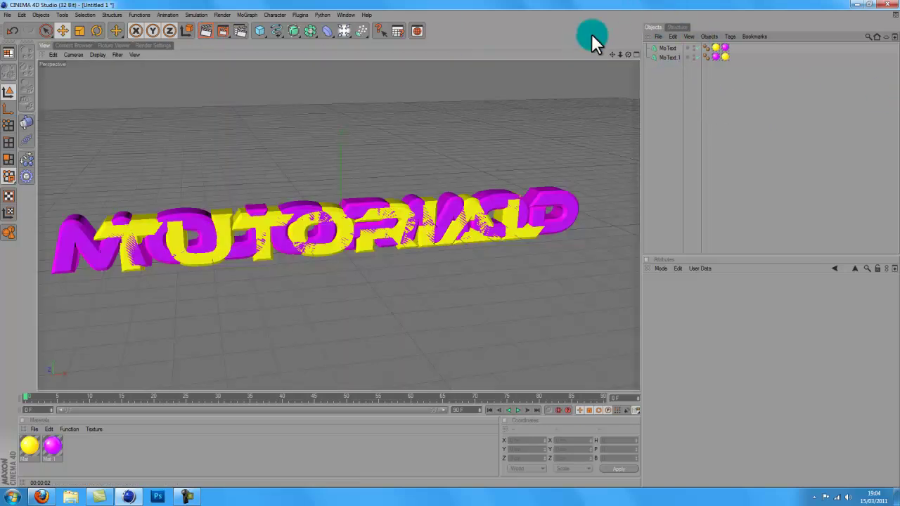
Step: Add the CS_Daylight.c4d light rig from the CSTools_r12 folder to the scene
{"action": "left_click", "coordinate": [79, 46]}
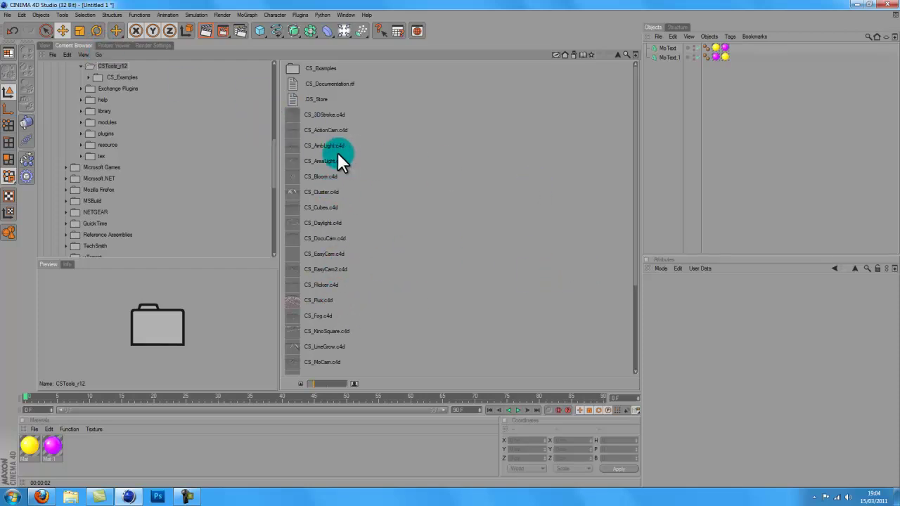
{"action": "left_click_drag", "start_coordinate": [635, 232], "coordinate": [644, 102]}
{"action": "left_click_drag", "start_coordinate": [337, 229], "coordinate": [667, 52]}
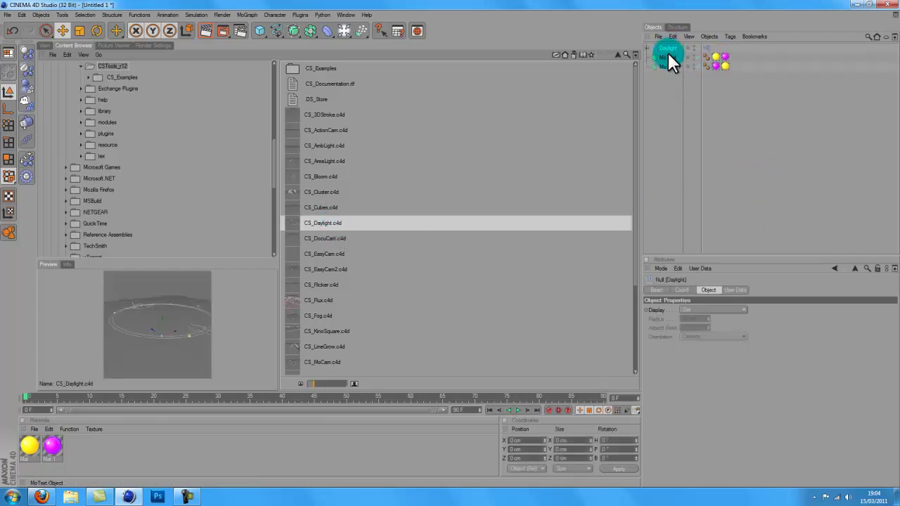
Step: Set the Daylight rig's size to about 36%, rotation to 57°, azimuth to 47% and key bias to -53
{"action": "left_click", "coordinate": [676, 290]}
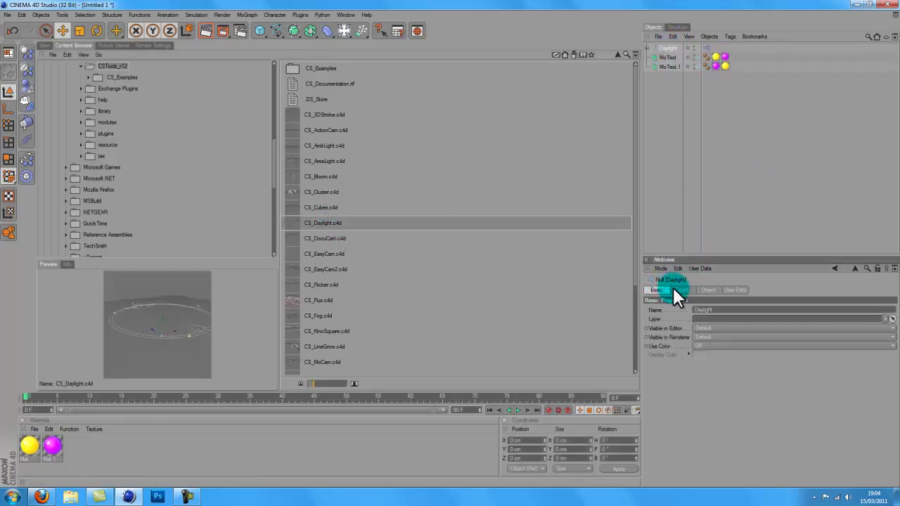
{"action": "left_click", "coordinate": [731, 289]}
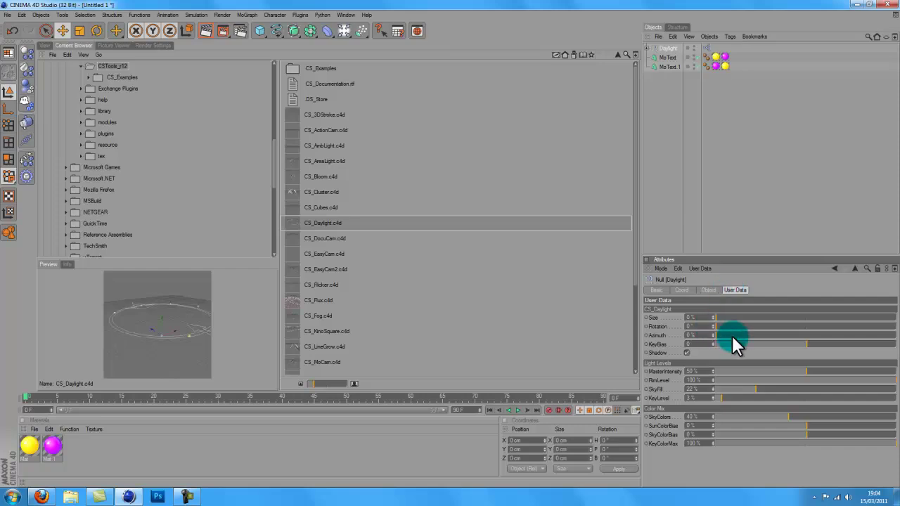
{"action": "left_click", "coordinate": [758, 343]}
{"action": "mouse_move", "coordinate": [763, 335]}
{"action": "left_mouse_down"}
{"action": "mouse_move", "coordinate": [800, 331]}
{"action": "mouse_move", "coordinate": [803, 317]}
{"action": "mouse_move", "coordinate": [775, 324]}
{"action": "left_mouse_up"}
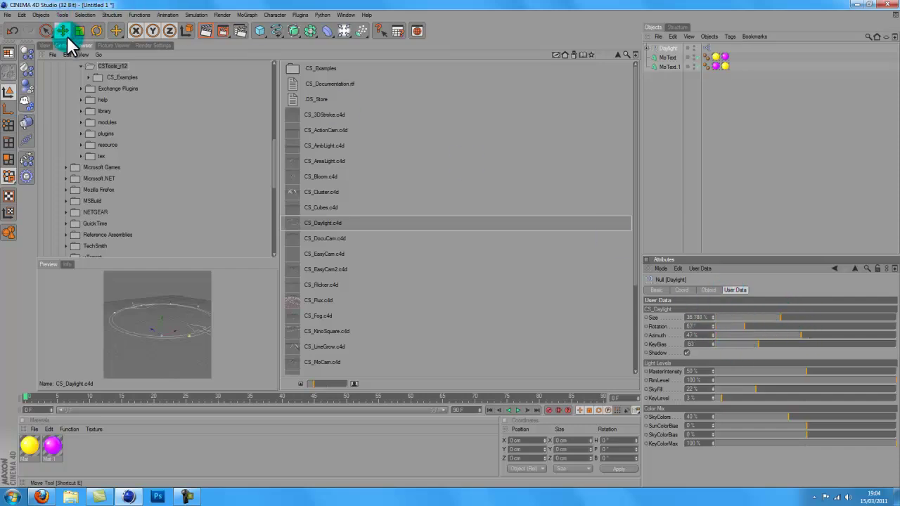
Step: Render the perspective view to check the daylight lighting on both texts, and reselect the Daylight object
{"action": "left_click", "coordinate": [43, 45]}
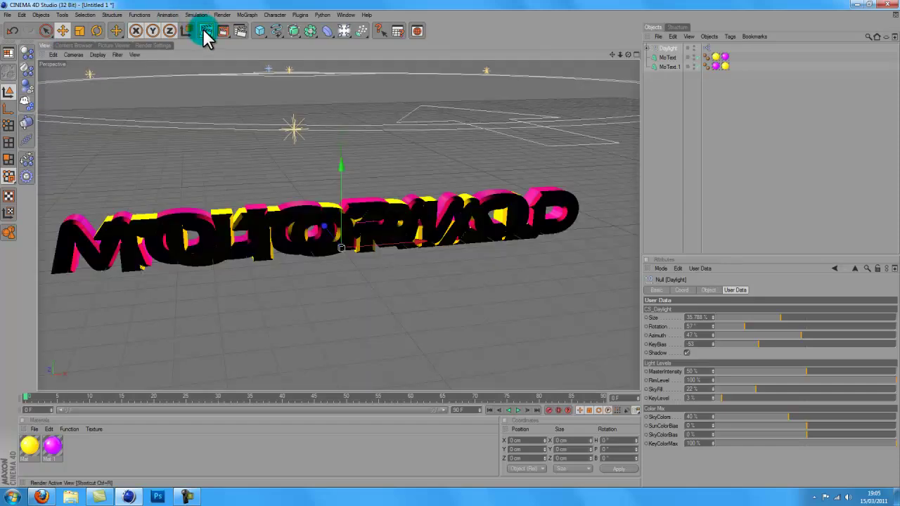
{"action": "left_click", "coordinate": [204, 31]}
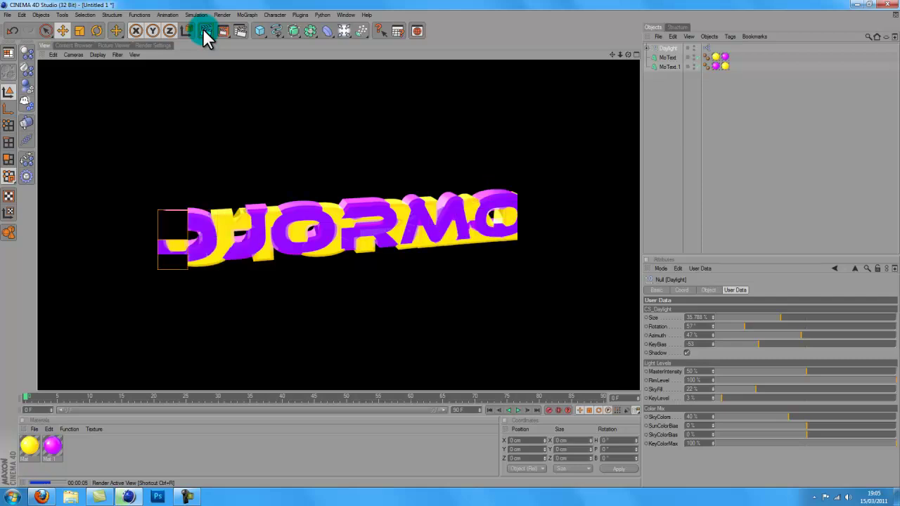
{"action": "left_click", "coordinate": [790, 75]}
{"action": "left_click", "coordinate": [664, 47]}
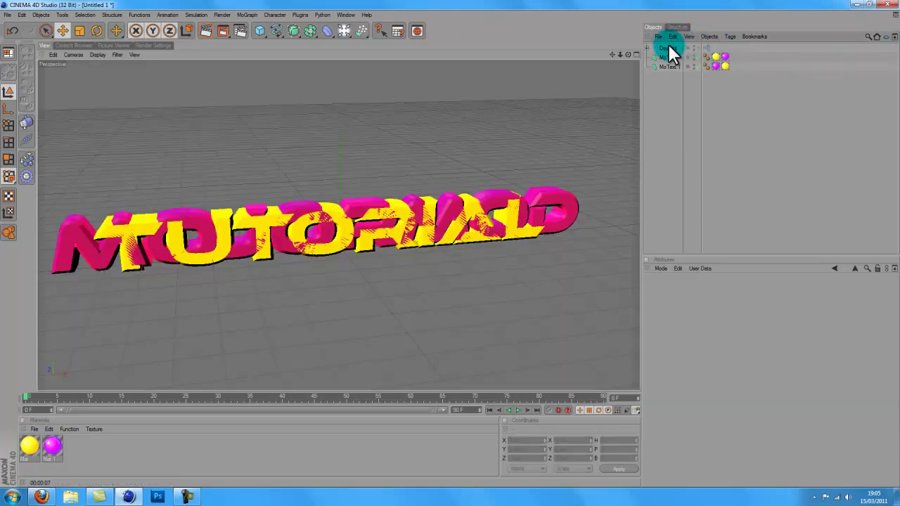
Step: Add a floor object to the scene beneath the two texts and test-render the perspective view
{"action": "left_click", "coordinate": [765, 176]}
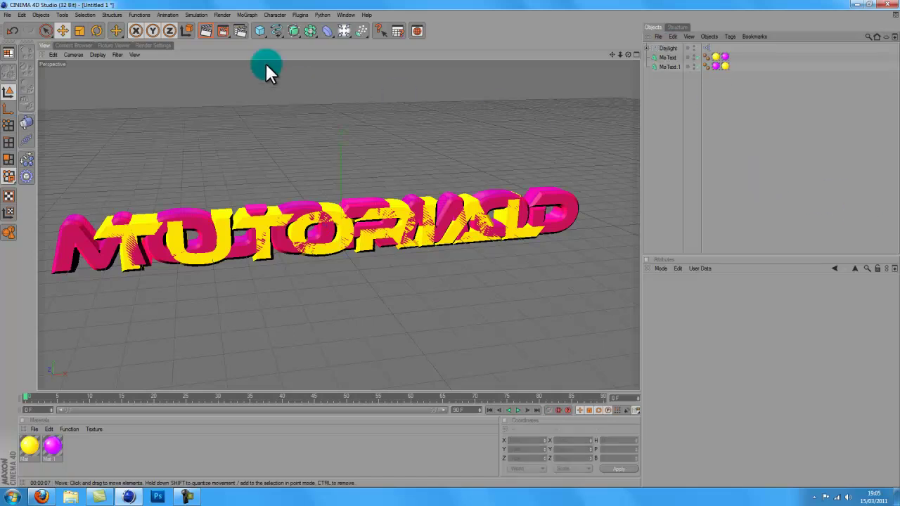
{"action": "left_click", "coordinate": [327, 30]}
{"action": "left_click", "coordinate": [392, 112]}
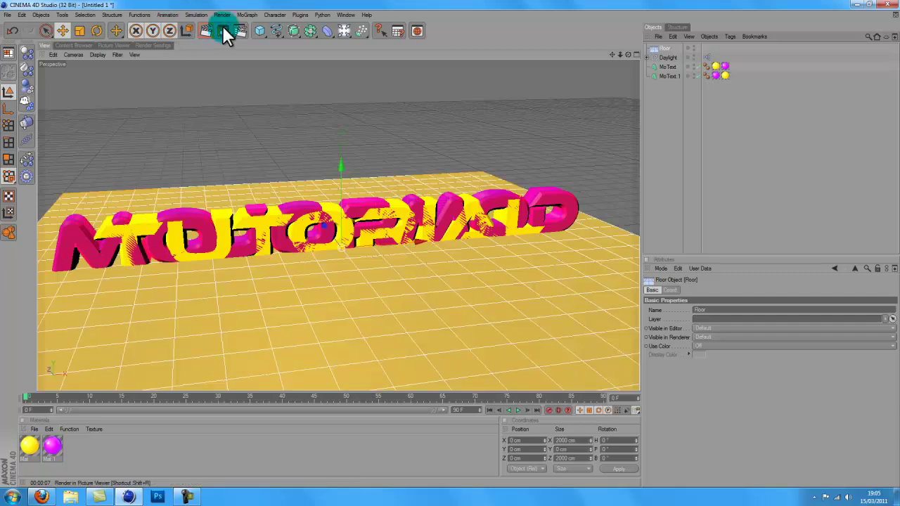
{"action": "left_click", "coordinate": [205, 30]}
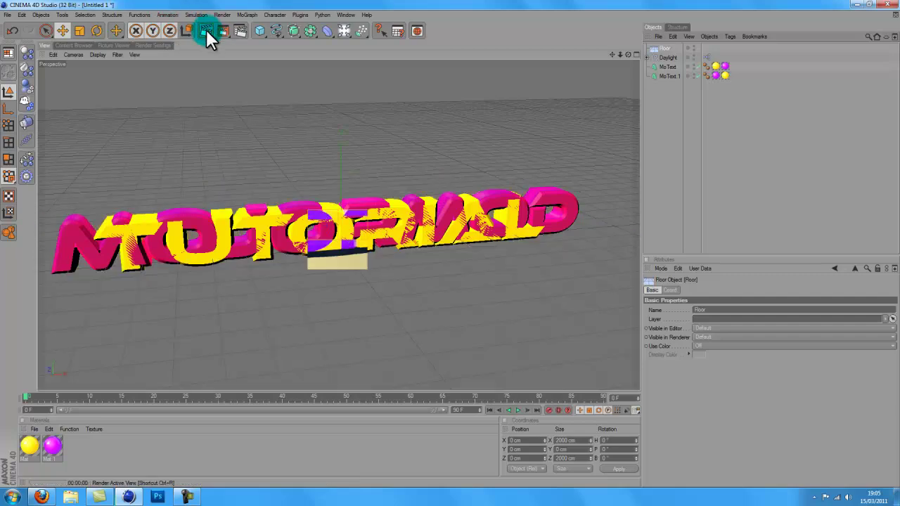
Step: Delete the Daylight rig and the floor from the scene, leaving only the two MoText objects
{"action": "left_click", "coordinate": [662, 57]}
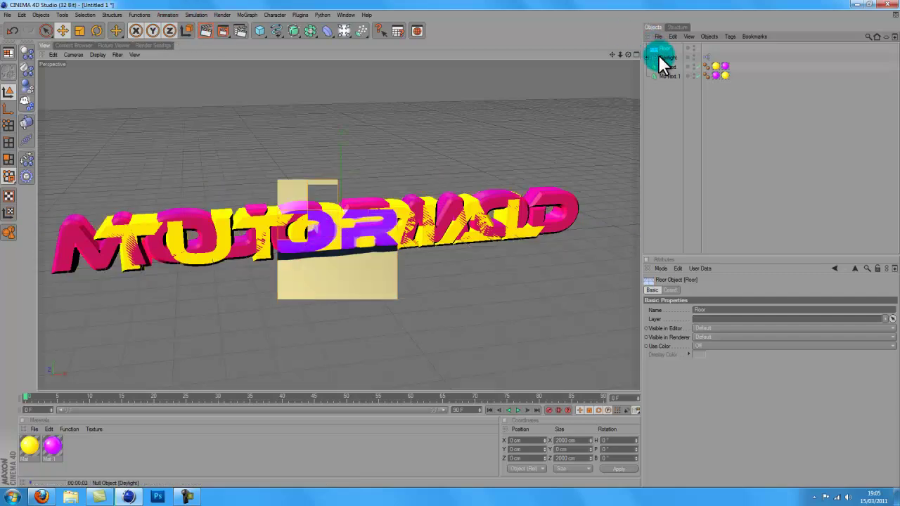
{"action": "key", "text": "Delete"}
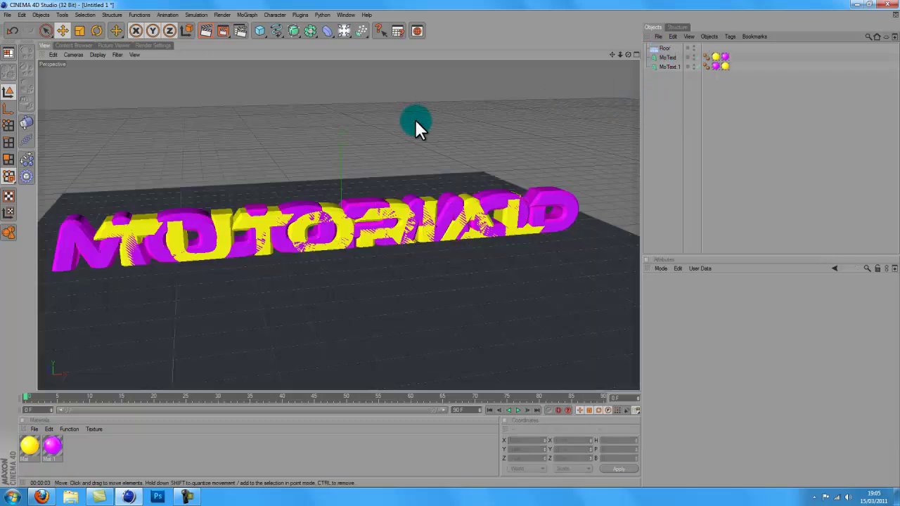
{"action": "left_click", "coordinate": [661, 48]}
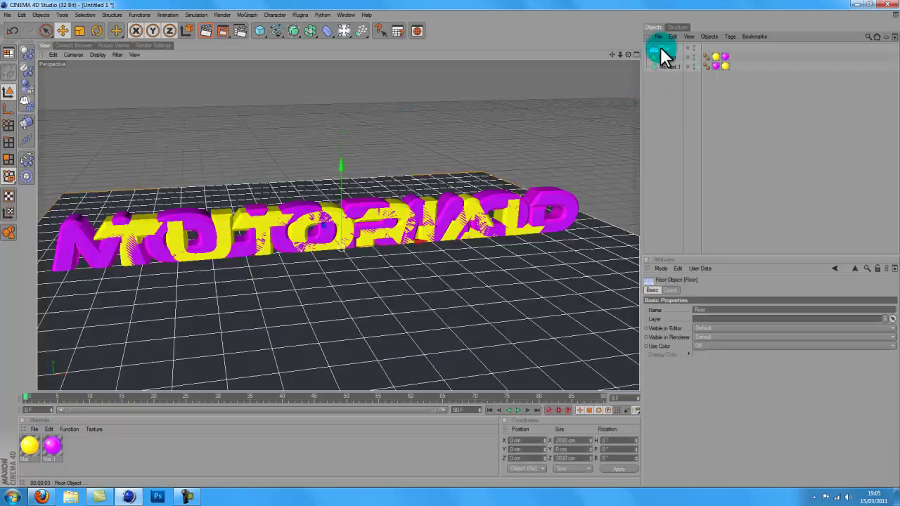
{"action": "key", "text": "Delete"}
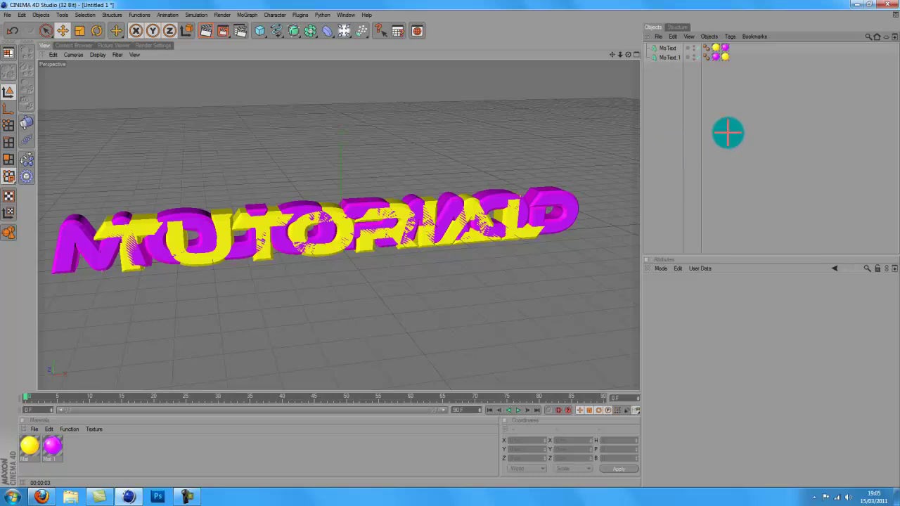
{"action": "left_click", "coordinate": [84, 44]}
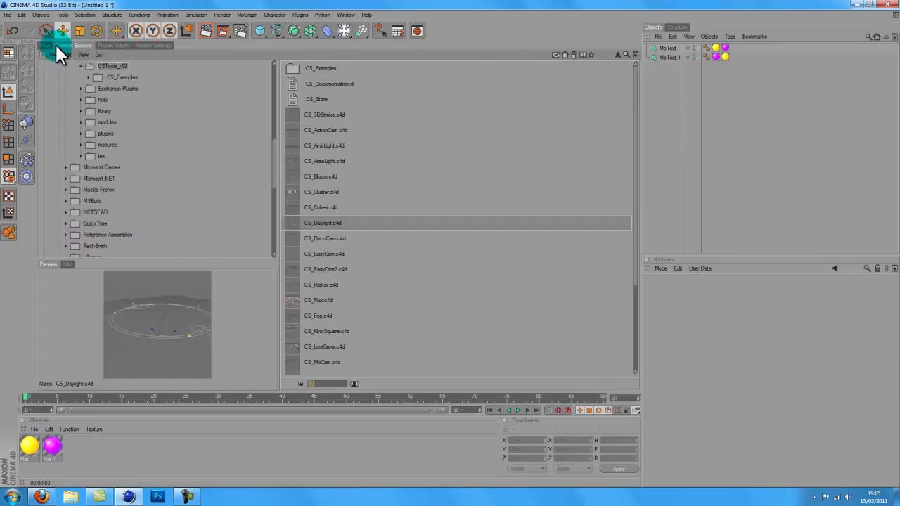
{"action": "left_click", "coordinate": [47, 44]}
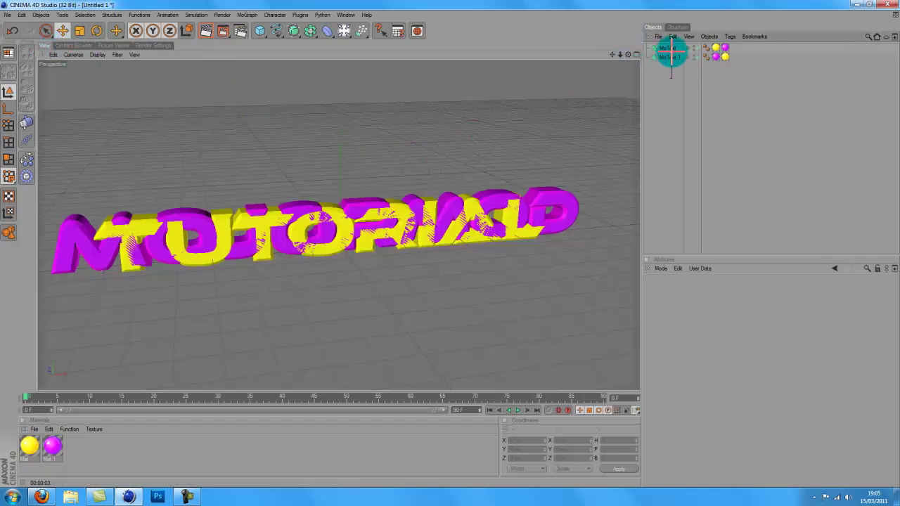
Step: Select both MoText objects and make them editable
{"action": "left_click_drag", "start_coordinate": [670, 45], "coordinate": [667, 54]}
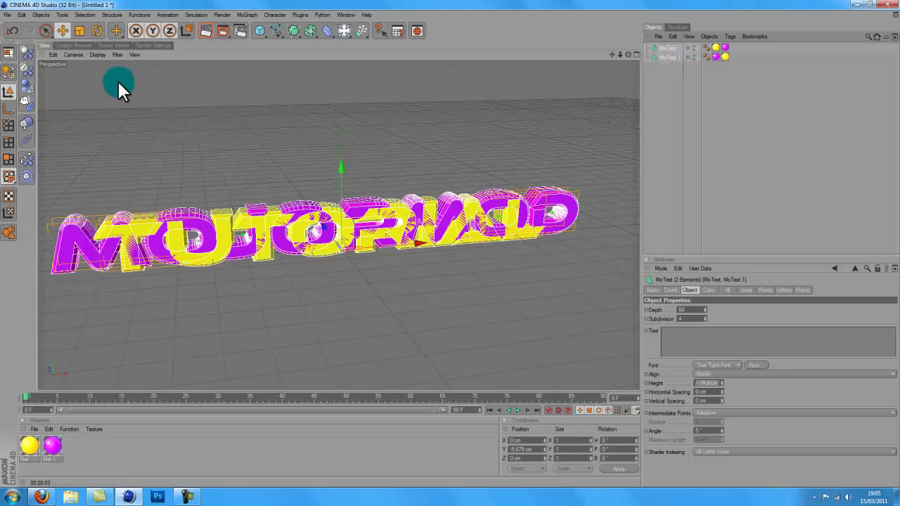
{"action": "left_click", "coordinate": [8, 73]}
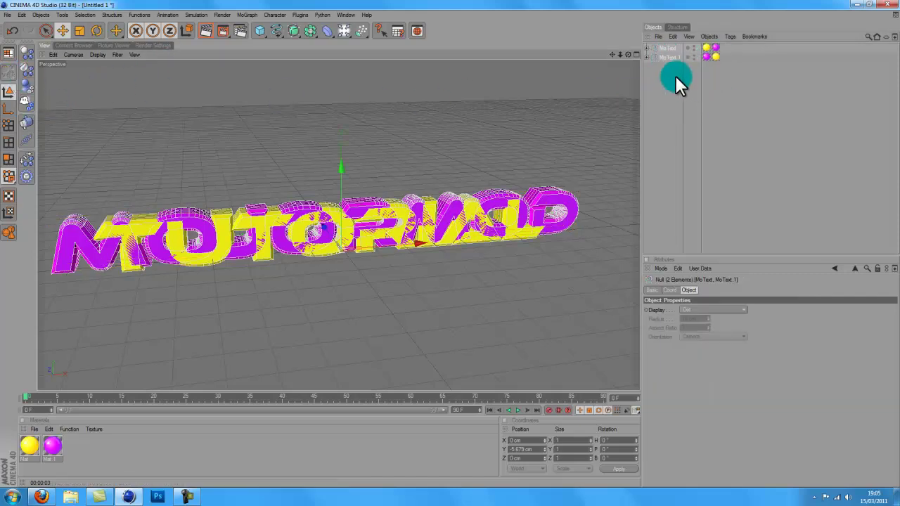
{"action": "right_click", "coordinate": [670, 52]}
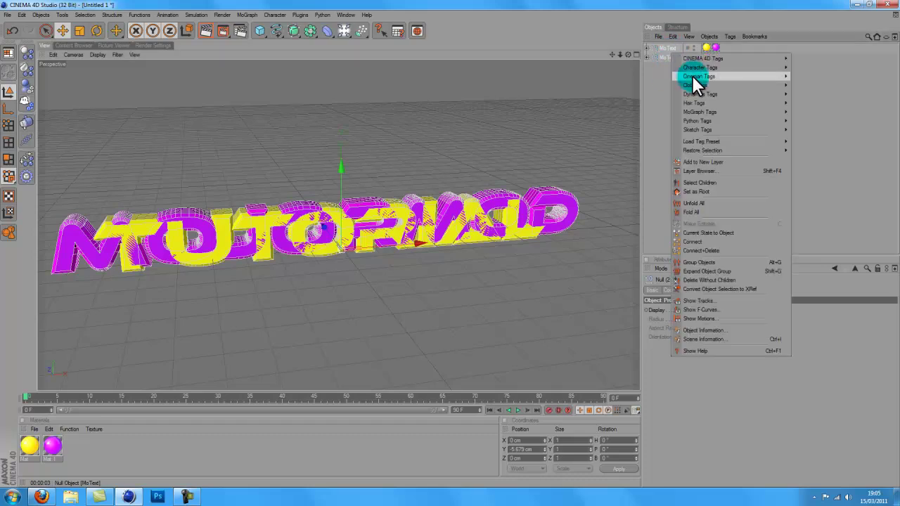
{"action": "left_click", "coordinate": [707, 181]}
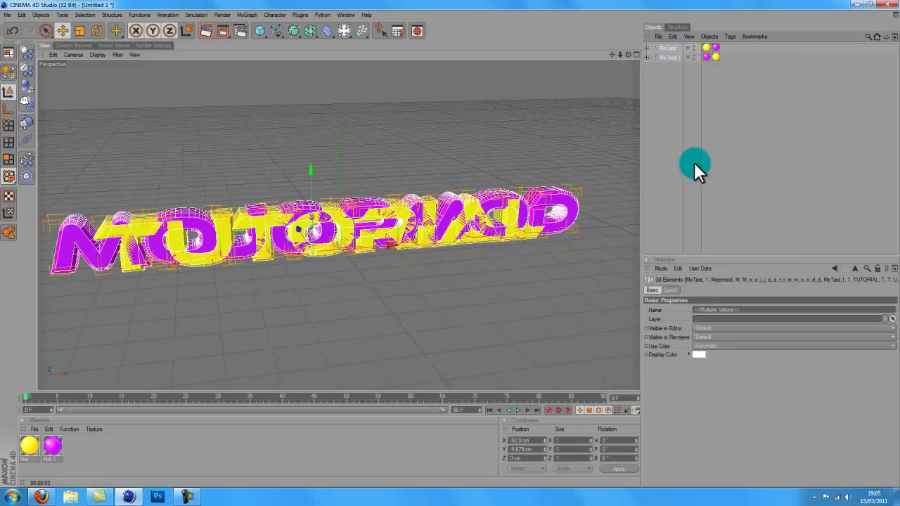
{"action": "left_click", "coordinate": [665, 79]}
Step: Merge the Mojormod text and its children into one object with Connect+Delete, and delete its Phong, UVW and selection tags
{"action": "left_click", "coordinate": [666, 46]}
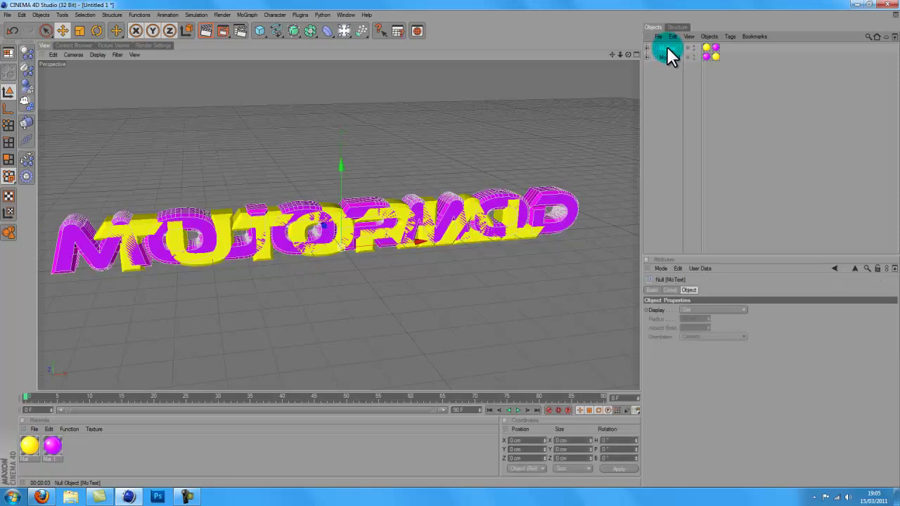
{"action": "right_click", "coordinate": [667, 46]}
{"action": "left_click", "coordinate": [720, 185]}
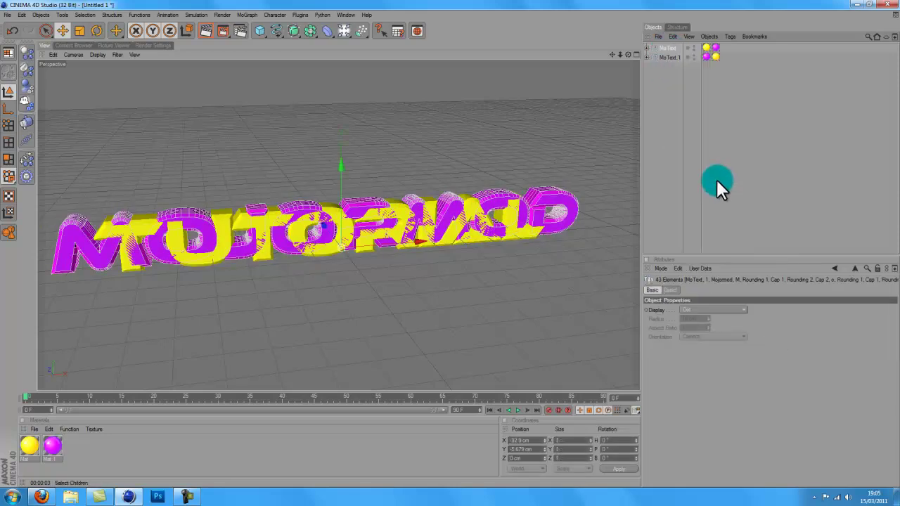
{"action": "right_click", "coordinate": [665, 45]}
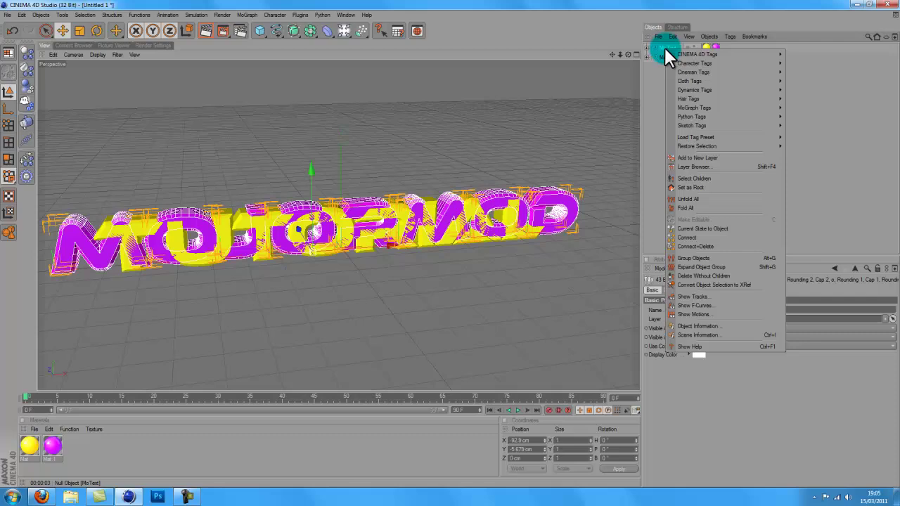
{"action": "left_click", "coordinate": [707, 246]}
{"action": "left_click_drag", "start_coordinate": [790, 57], "coordinate": [720, 45]}
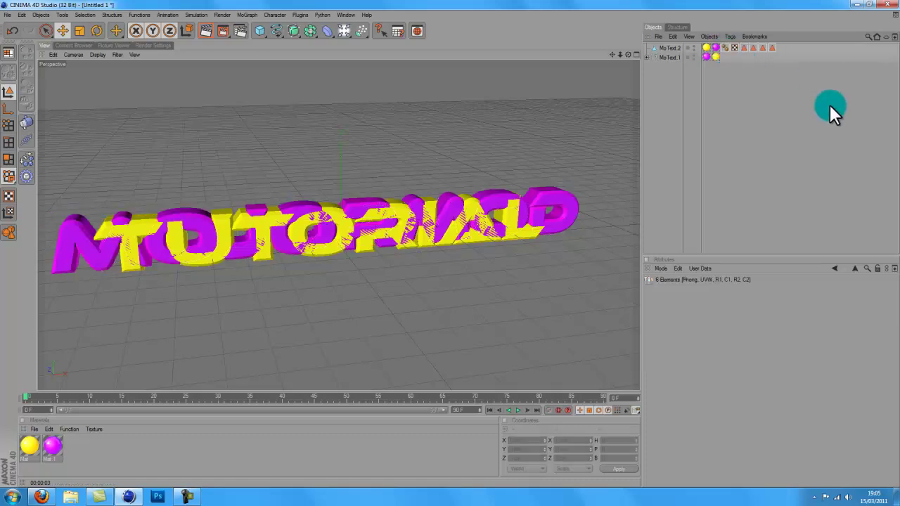
{"action": "key", "text": "Delete"}
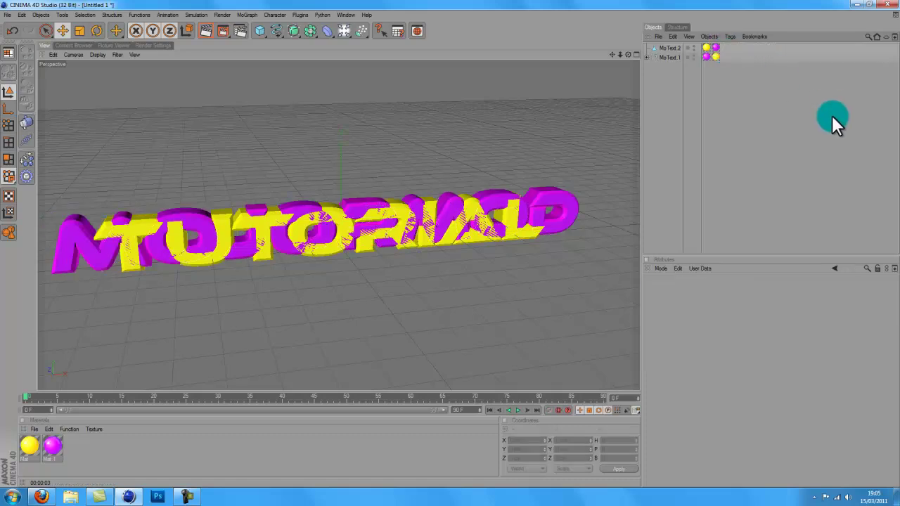
Step: Merge the TUTORIAL text and its children with Connect+Delete, and remove every tag except the two materials
{"action": "left_click", "coordinate": [670, 56]}
{"action": "right_click", "coordinate": [669, 56]}
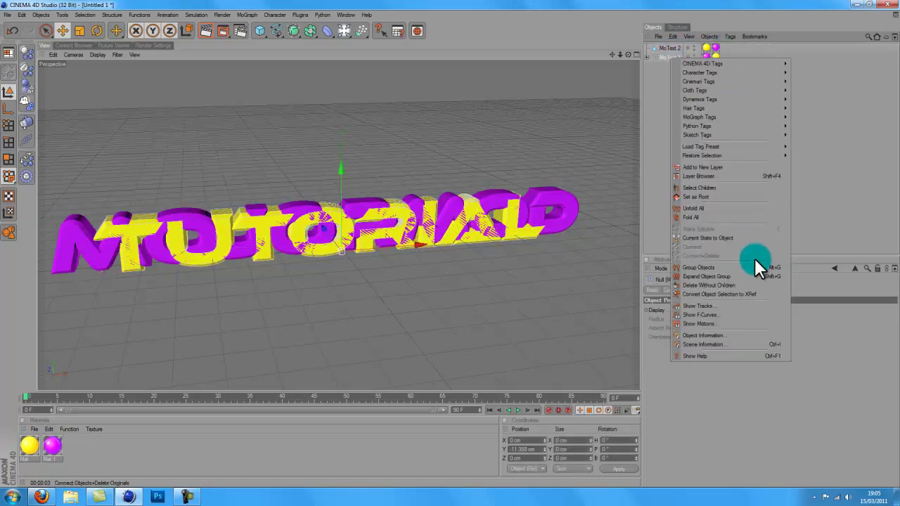
{"action": "left_click", "coordinate": [721, 187]}
{"action": "right_click", "coordinate": [666, 57]}
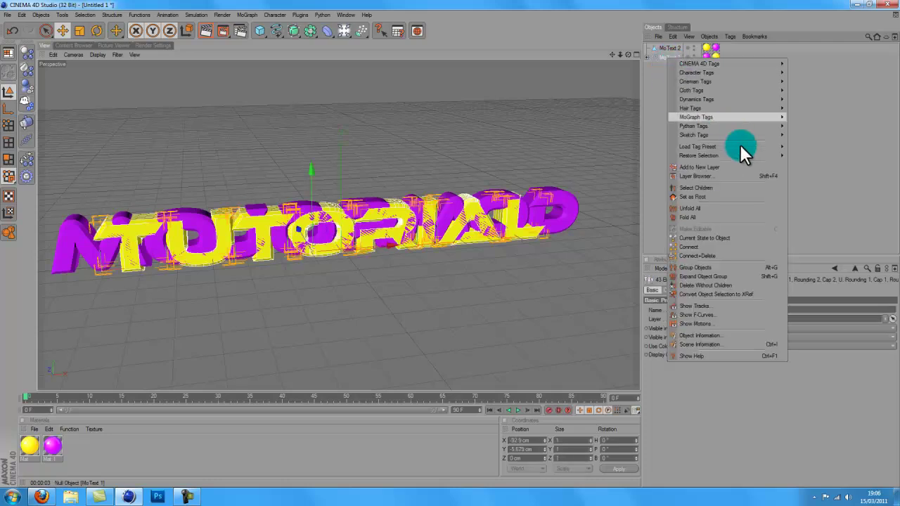
{"action": "left_click", "coordinate": [725, 253]}
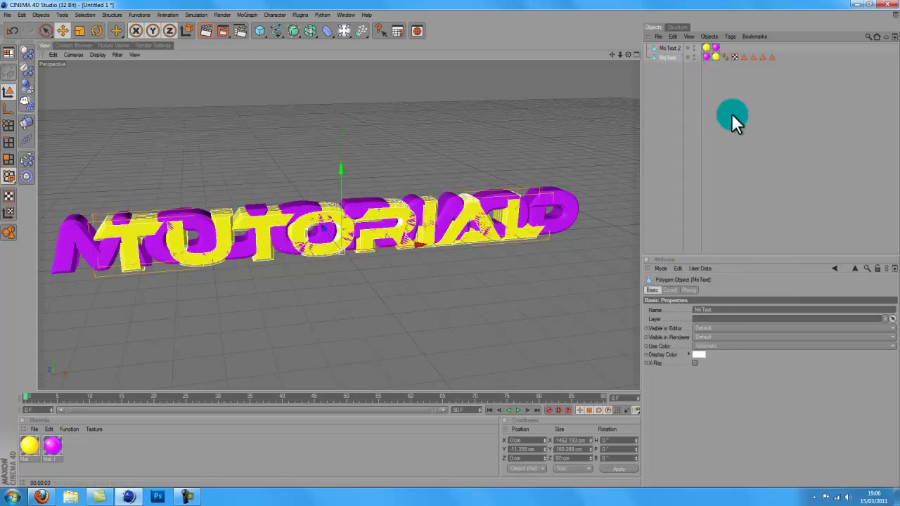
{"action": "left_click_drag", "start_coordinate": [794, 59], "coordinate": [760, 90]}
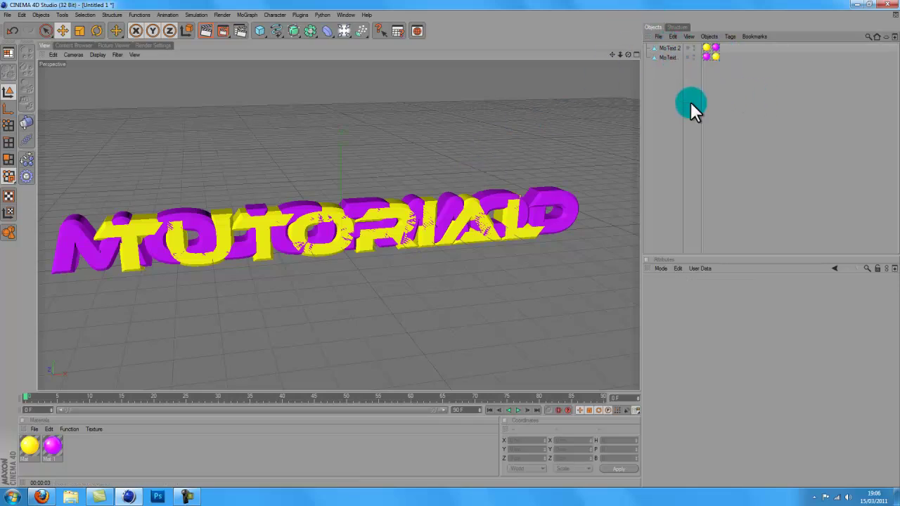
Step: Rename the Mojormod polygon object to NAME and the TUTORIAL polygon object to TUT
{"action": "left_click", "coordinate": [663, 46]}
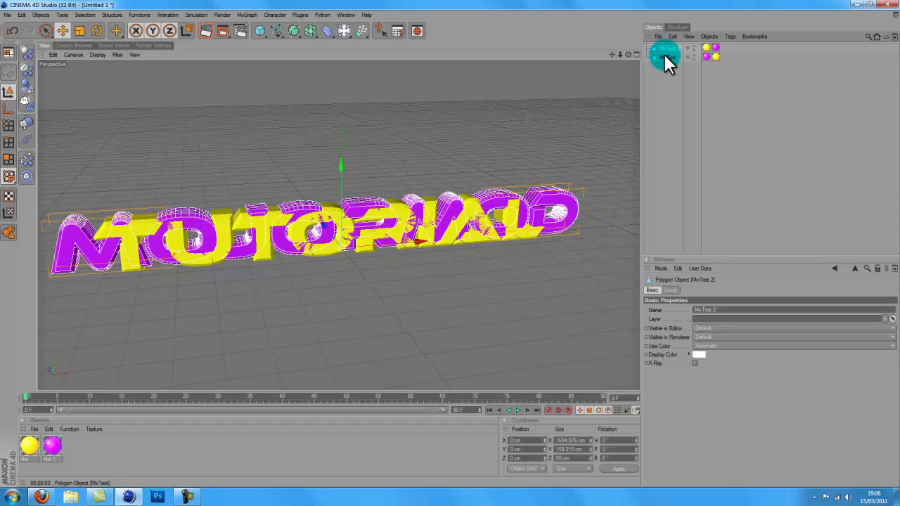
{"action": "left_click", "coordinate": [664, 56]}
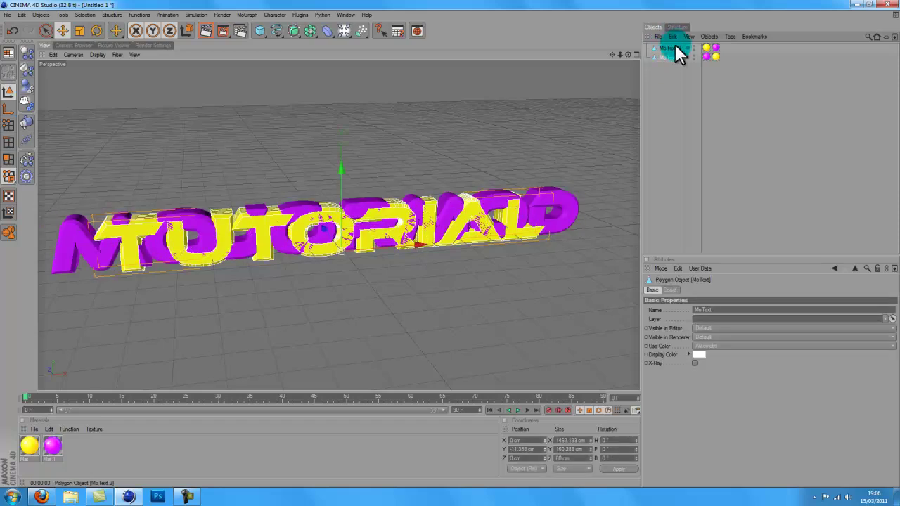
{"action": "double_click", "coordinate": [674, 46]}
{"action": "key", "text": "BackSpace"}
{"action": "key", "text": "Return"}
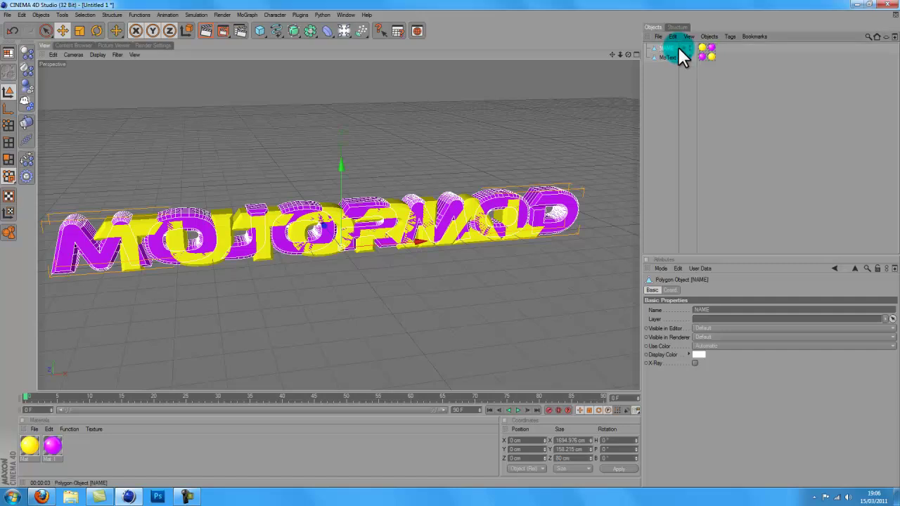
{"action": "double_click", "coordinate": [667, 56]}
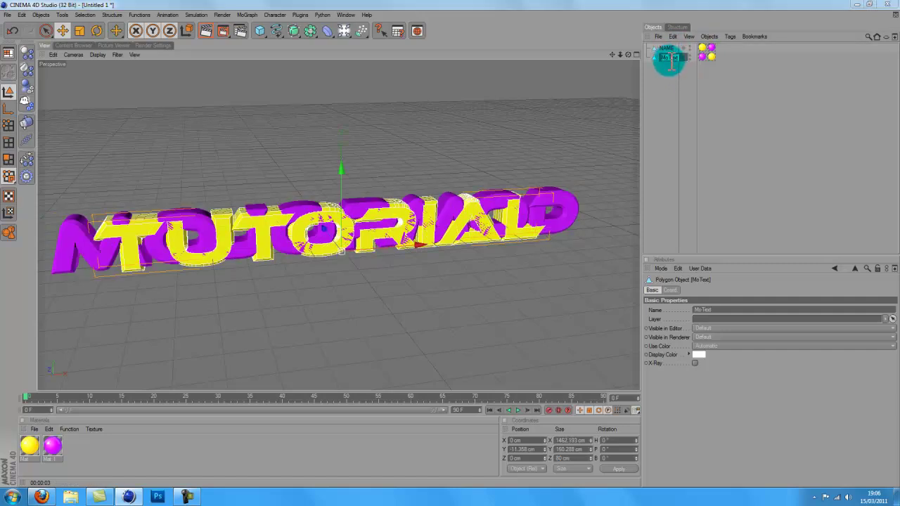
{"action": "type", "text": "TIT"}
{"action": "type", "text": "TUT"}
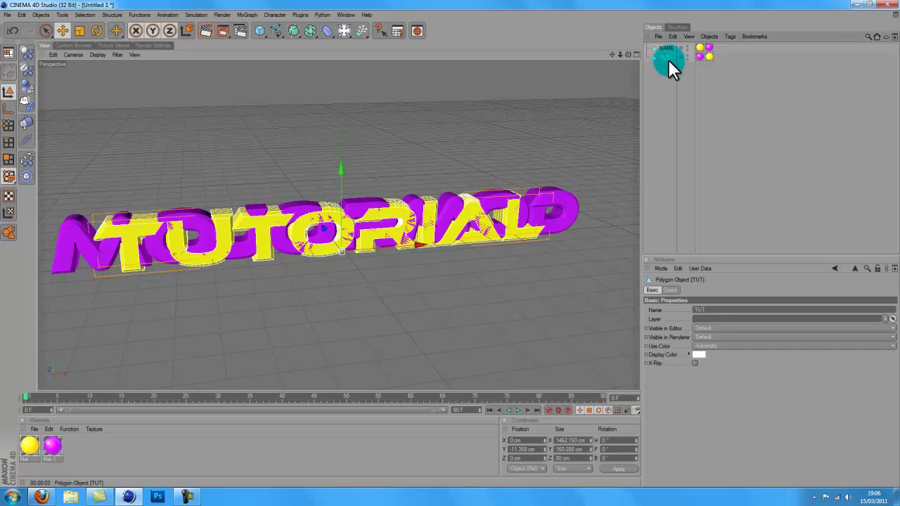
{"action": "left_click", "coordinate": [706, 91]}
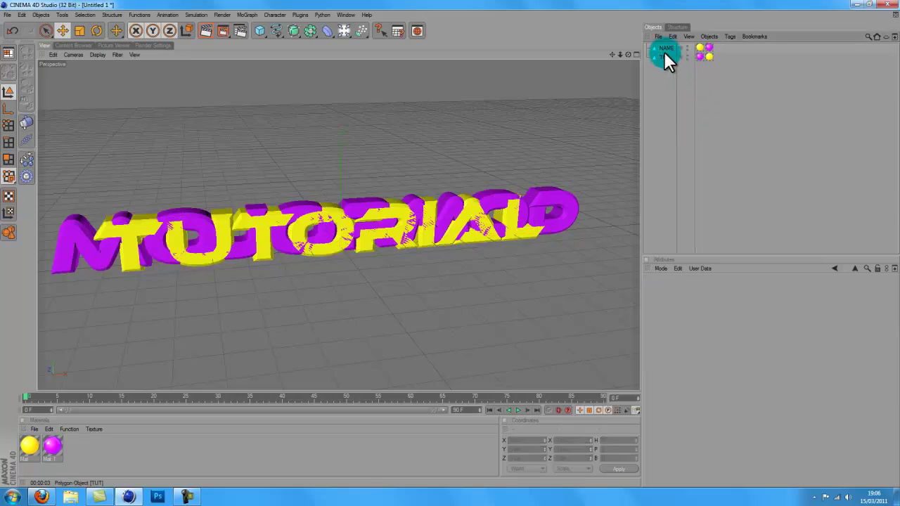
Step: Select both NAME and TUT and break them into 20 random pieces with the Thrausi plugin
{"action": "left_click", "coordinate": [661, 55]}
{"action": "left_click", "coordinate": [703, 124]}
{"action": "left_click_drag", "start_coordinate": [682, 86], "coordinate": [662, 42]}
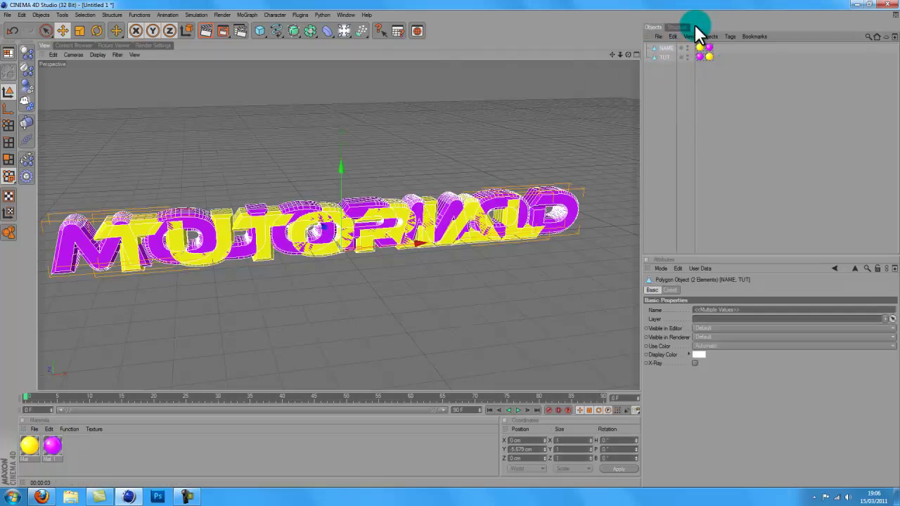
{"action": "left_click", "coordinate": [300, 15]}
{"action": "mouse_move", "coordinate": [316, 51]}
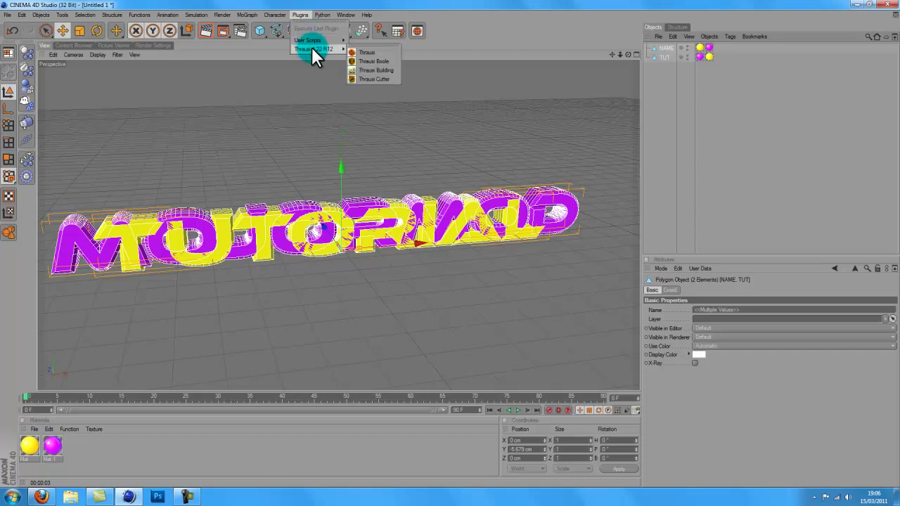
{"action": "left_click", "coordinate": [367, 60]}
{"action": "left_click_drag", "start_coordinate": [354, 11], "coordinate": [590, 124]}
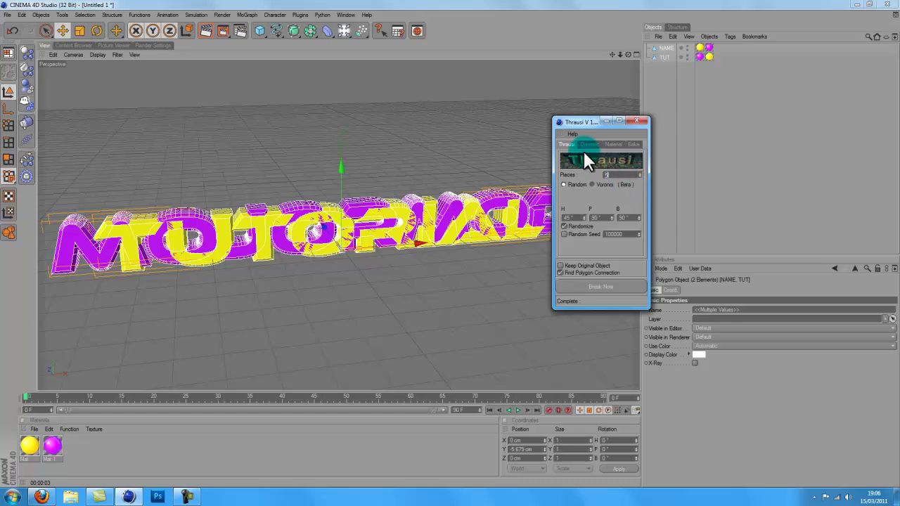
{"action": "type", "text": "4"}
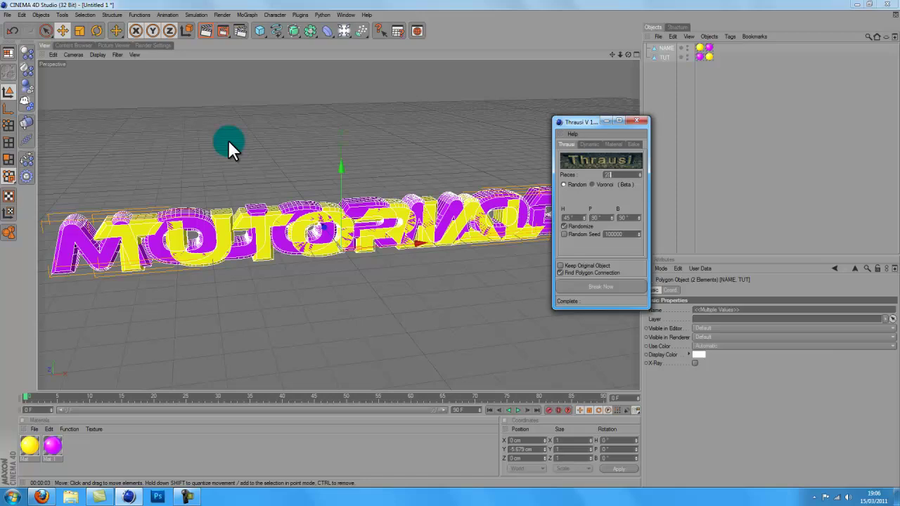
{"action": "left_click", "coordinate": [618, 283]}
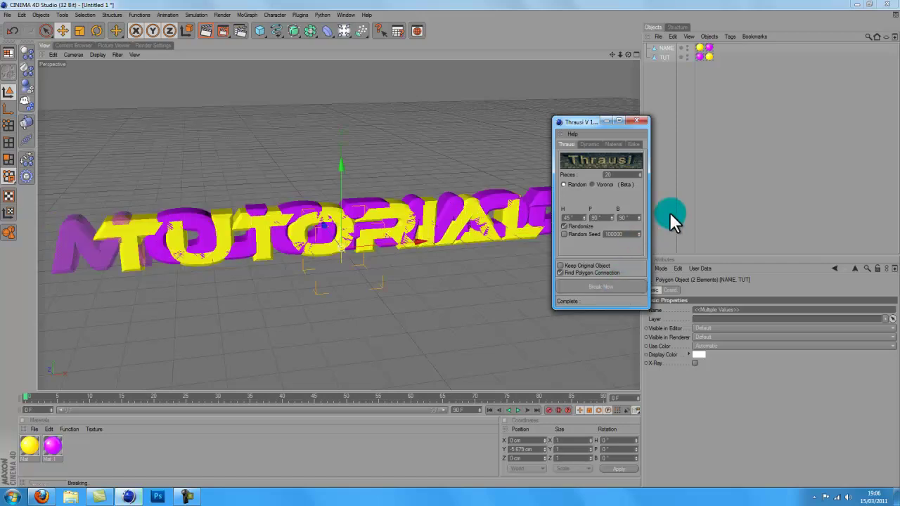
{"action": "left_click", "coordinate": [187, 496]}
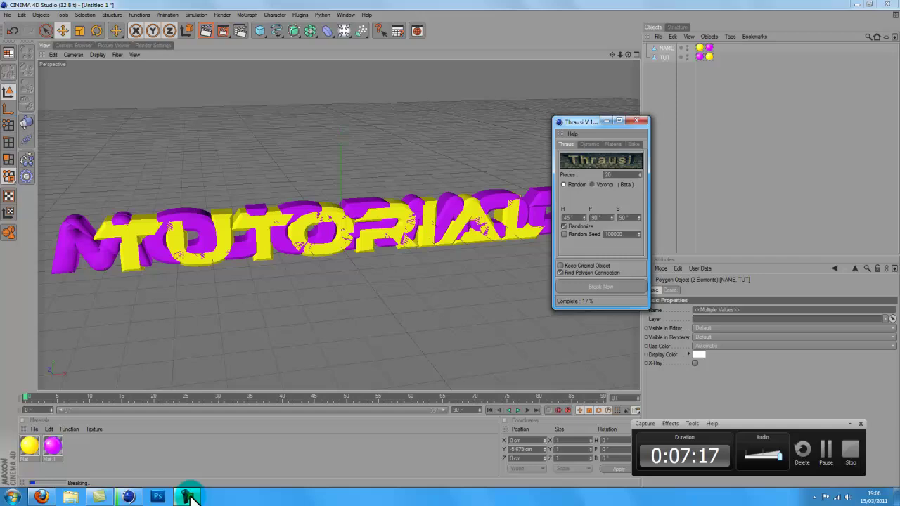
{"action": "left_click", "coordinate": [829, 454]}
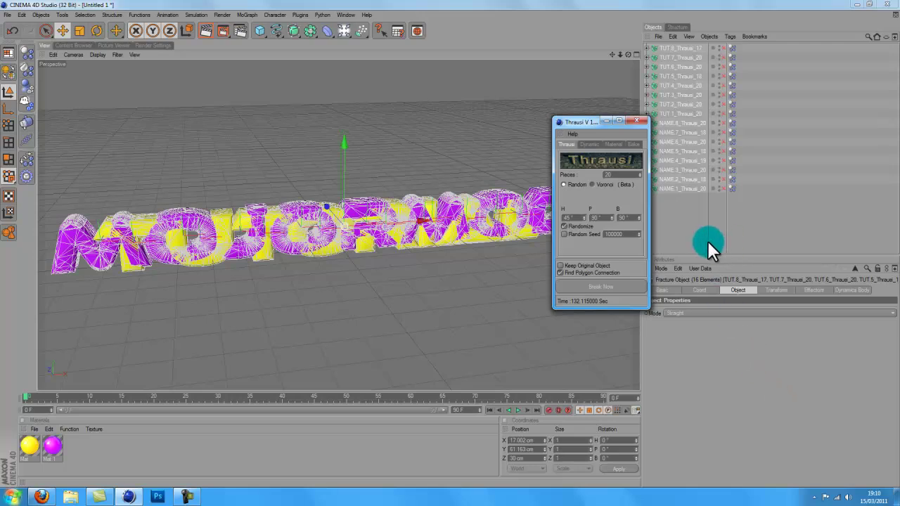
Step: Close the Thrausi plugin window
{"action": "left_click", "coordinate": [196, 494]}
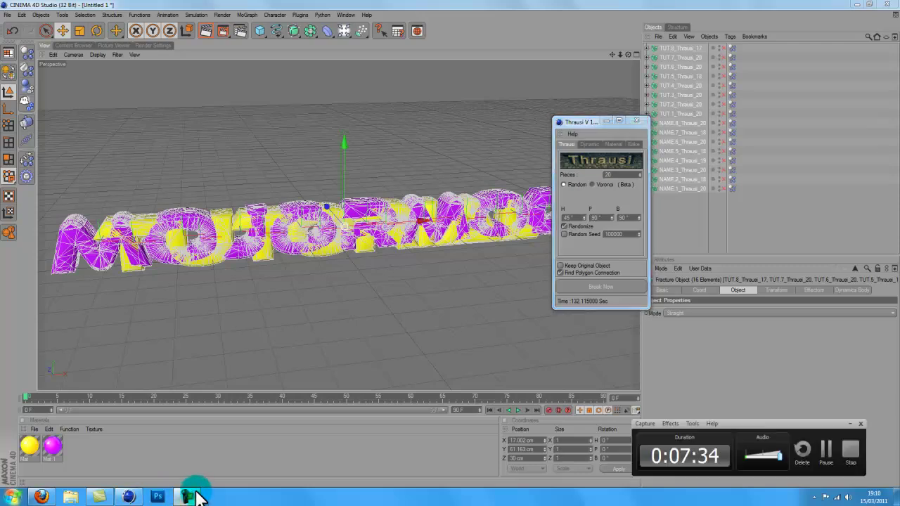
{"action": "left_click", "coordinate": [849, 423]}
{"action": "left_click_drag", "start_coordinate": [590, 123], "coordinate": [533, 125]}
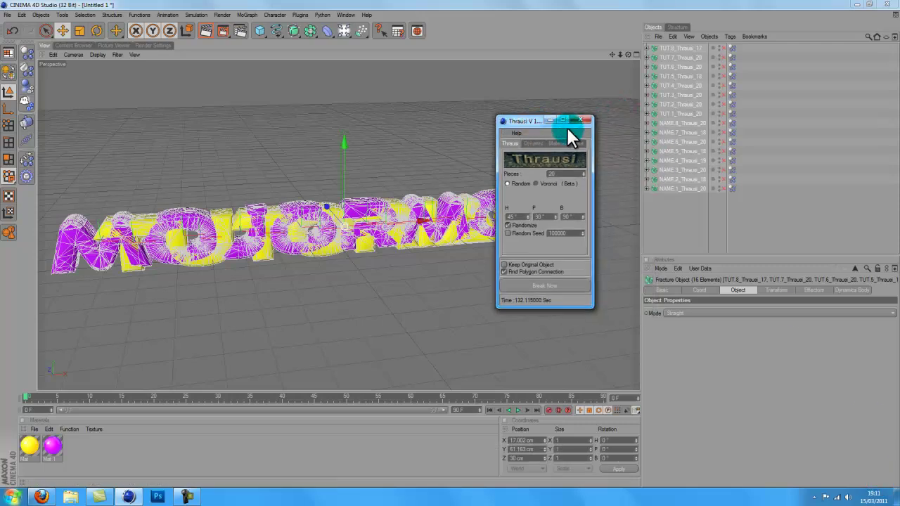
{"action": "left_click", "coordinate": [577, 121]}
Step: Add a MoGraph Fracture object and place all the NAME Thrausi groups inside it as children, then collapse it
{"action": "left_click_drag", "start_coordinate": [691, 210], "coordinate": [675, 123]}
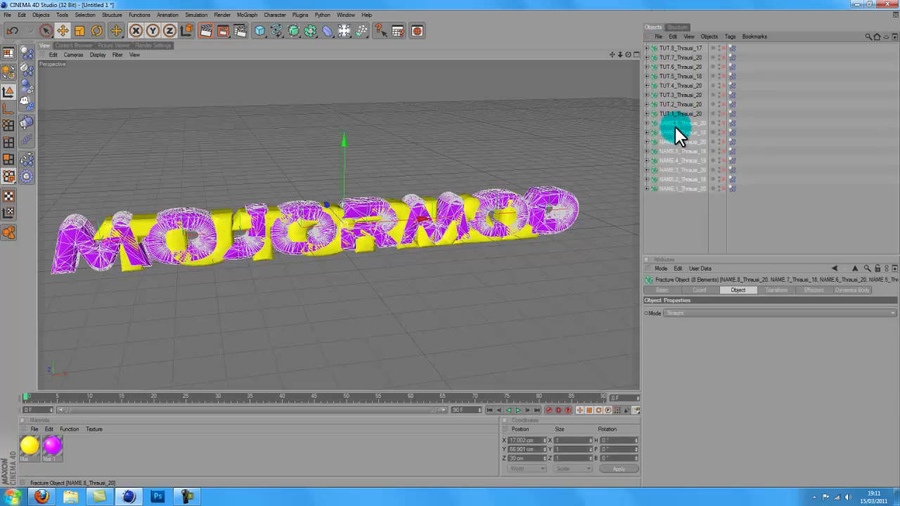
{"action": "left_click", "coordinate": [246, 16]}
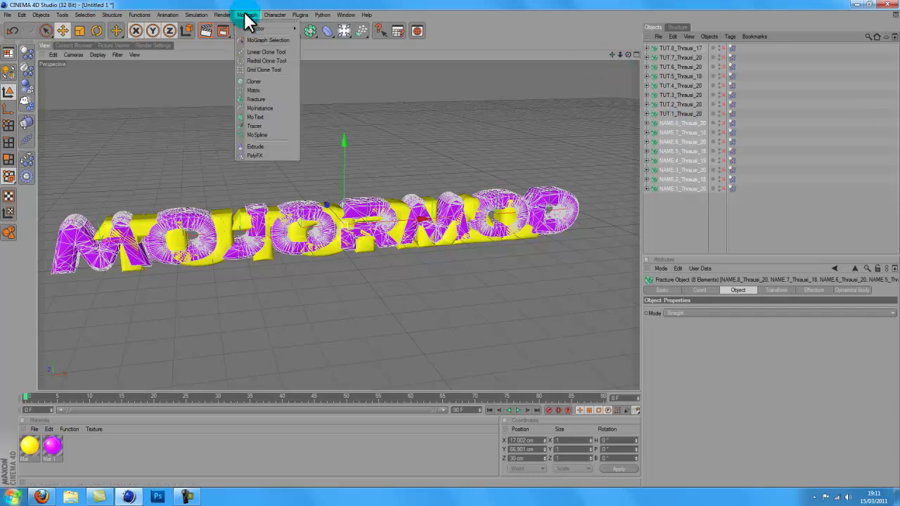
{"action": "left_click", "coordinate": [257, 99]}
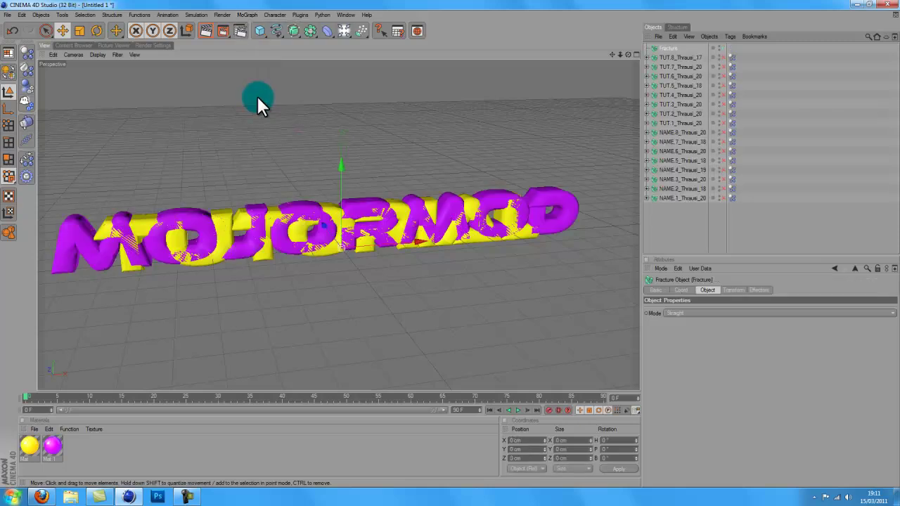
{"action": "left_click_drag", "start_coordinate": [671, 211], "coordinate": [659, 46]}
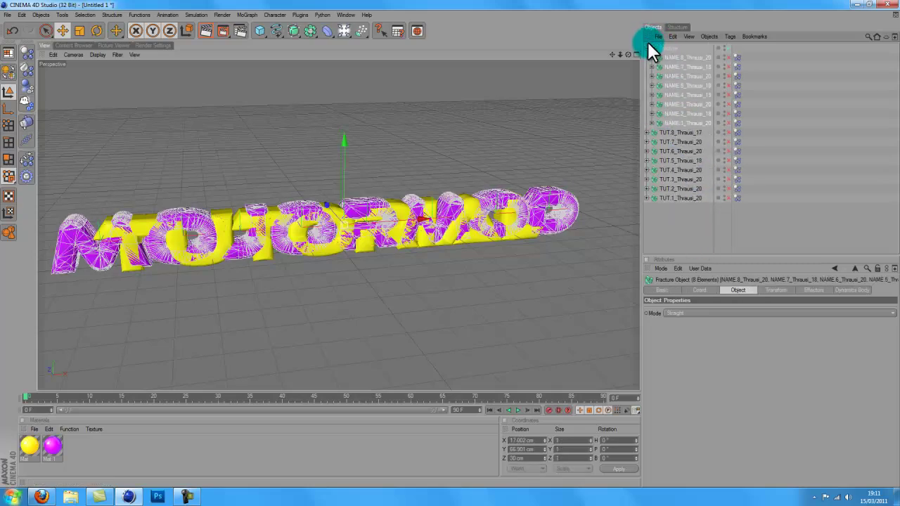
{"action": "left_click", "coordinate": [646, 47]}
{"action": "left_click", "coordinate": [690, 208]}
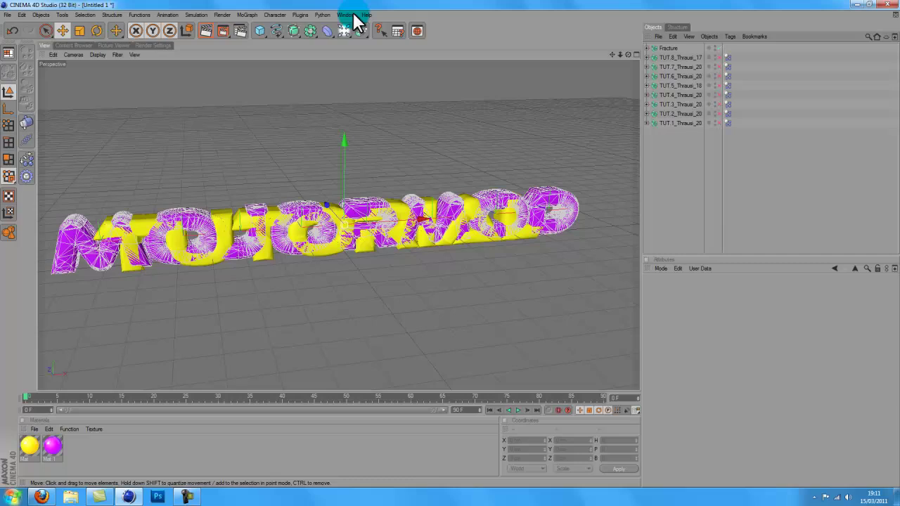
Step: Add a second MoGraph Fracture object, nest all the TUT Thrausi groups inside it, and collapse it
{"action": "left_click", "coordinate": [246, 15]}
{"action": "left_click", "coordinate": [273, 102]}
{"action": "left_click_drag", "start_coordinate": [683, 161], "coordinate": [679, 67]}
{"action": "left_click_drag", "start_coordinate": [679, 71], "coordinate": [669, 48]}
{"action": "left_click", "coordinate": [668, 49]}
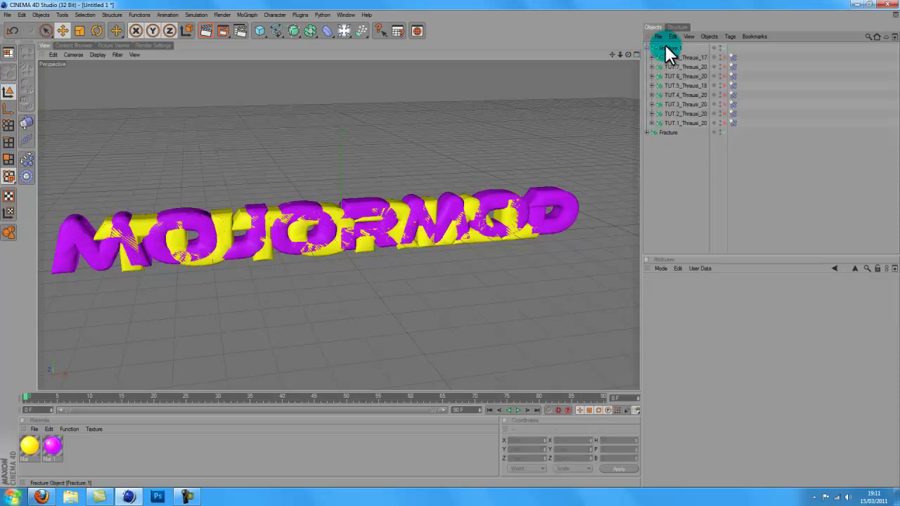
{"action": "left_click", "coordinate": [647, 48]}
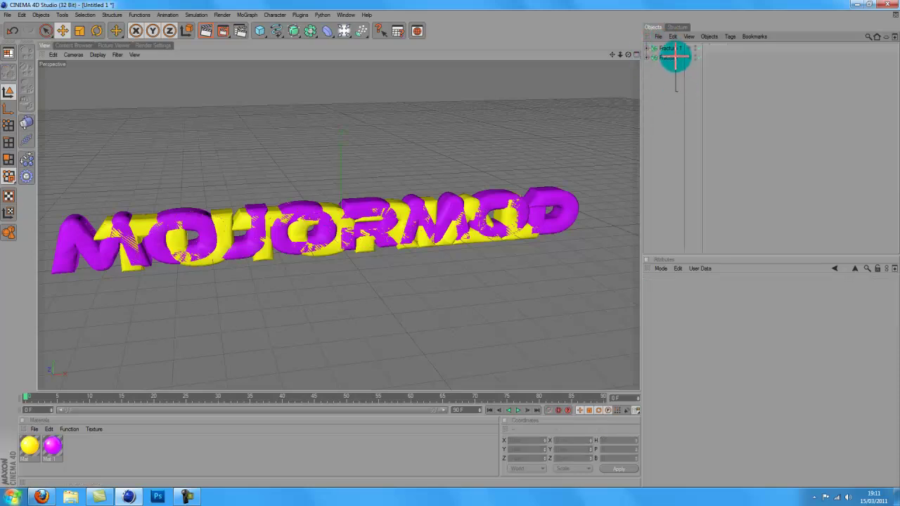
{"action": "left_click", "coordinate": [669, 47]}
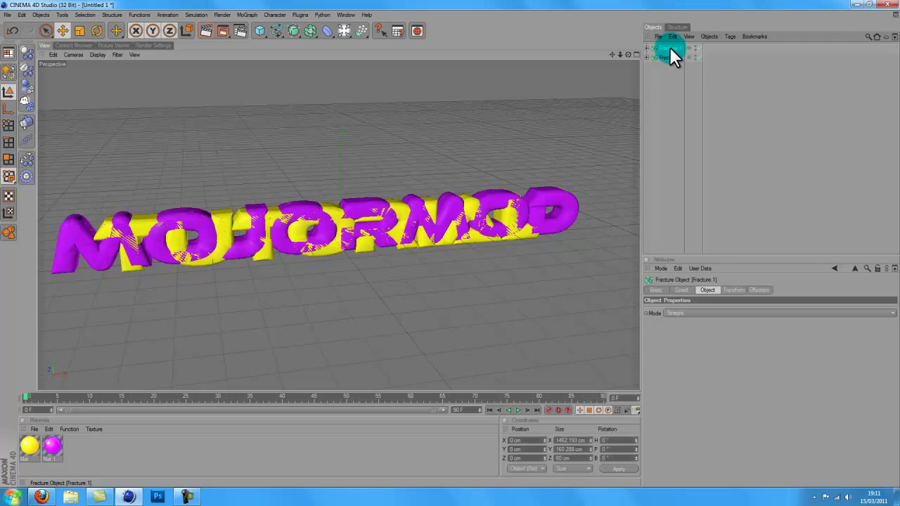
{"action": "right_click", "coordinate": [669, 47]}
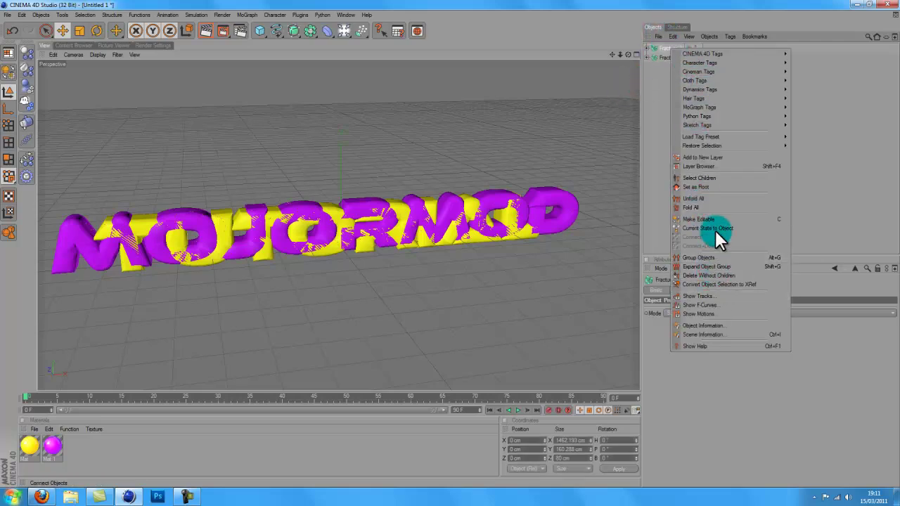
{"action": "left_click", "coordinate": [715, 275]}
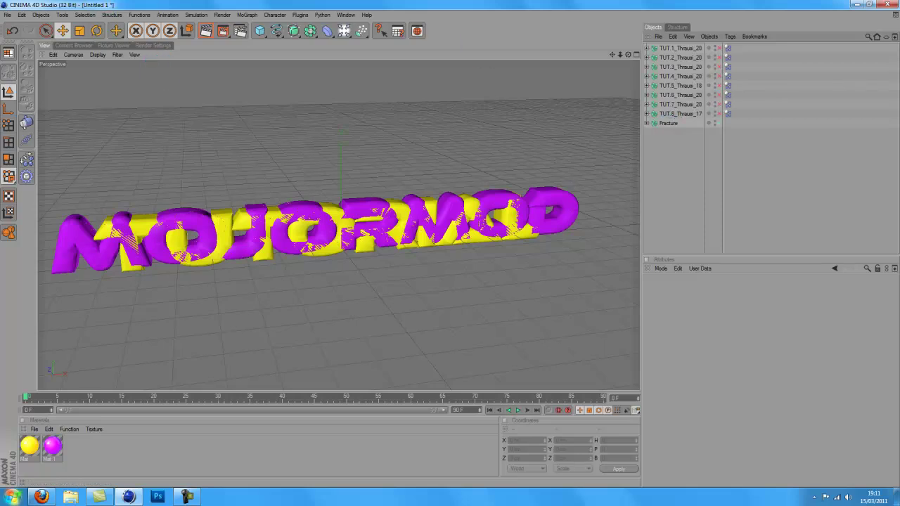
{"action": "left_click", "coordinate": [12, 30]}
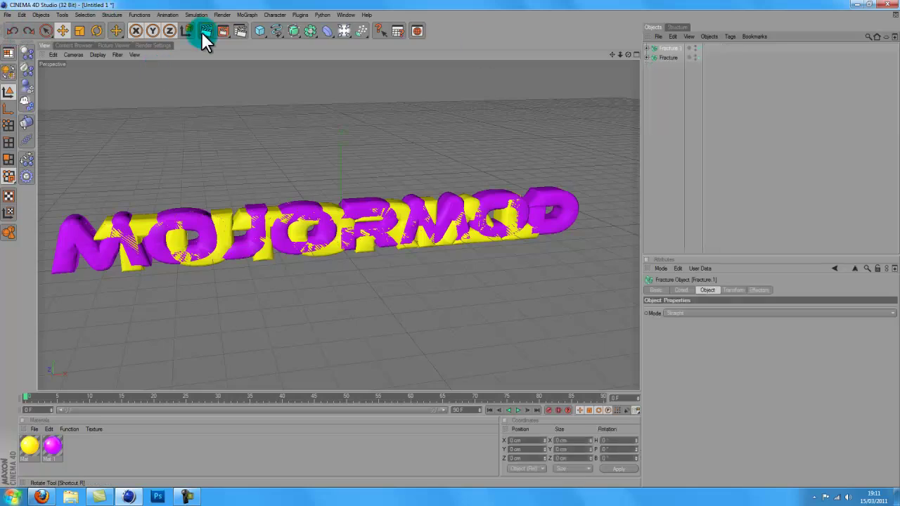
Step: Delete the eight TUT Thrausi groups inside Fracture.1 without their children, leaving the pieces directly under it, and collapse the hierarchy
{"action": "left_click", "coordinate": [646, 48]}
{"action": "left_click", "coordinate": [682, 57]}
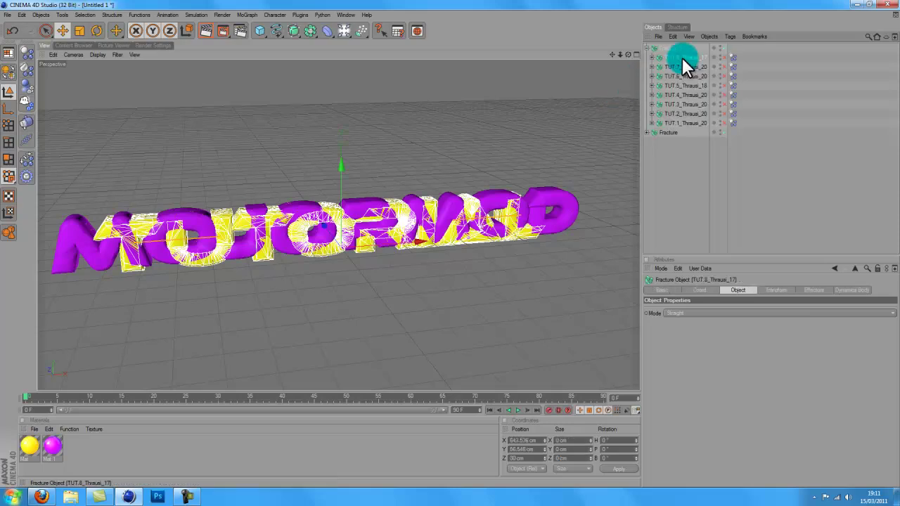
{"action": "left_click", "coordinate": [678, 122], "text": "shift"}
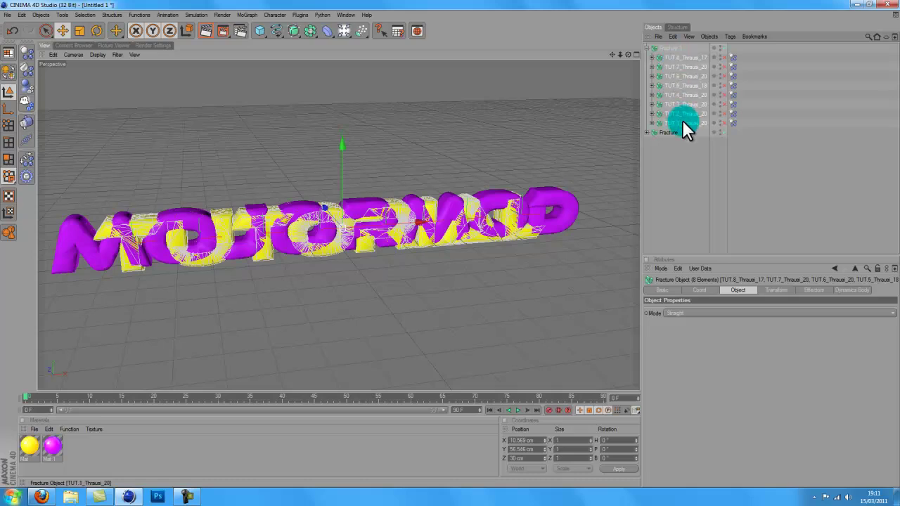
{"action": "left_click_drag", "start_coordinate": [682, 103], "coordinate": [659, 49]}
{"action": "left_click", "coordinate": [670, 55]}
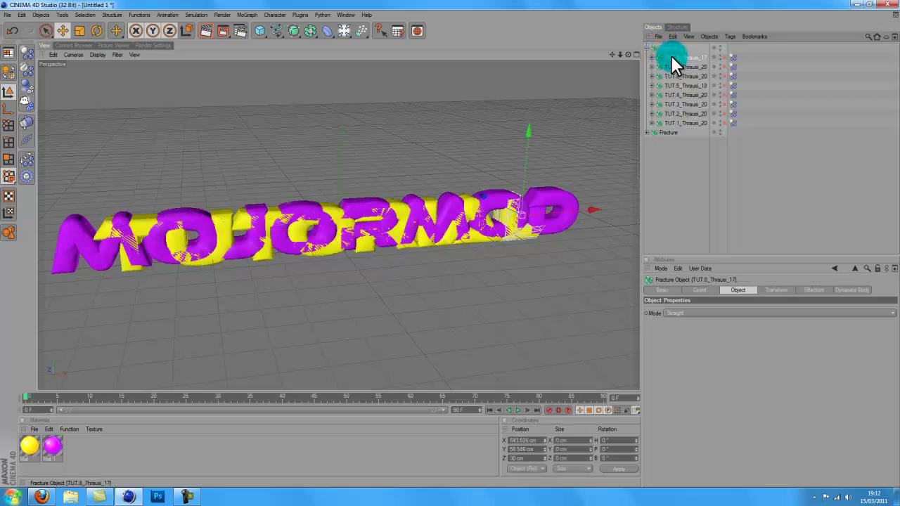
{"action": "left_click", "coordinate": [680, 119], "text": "shift"}
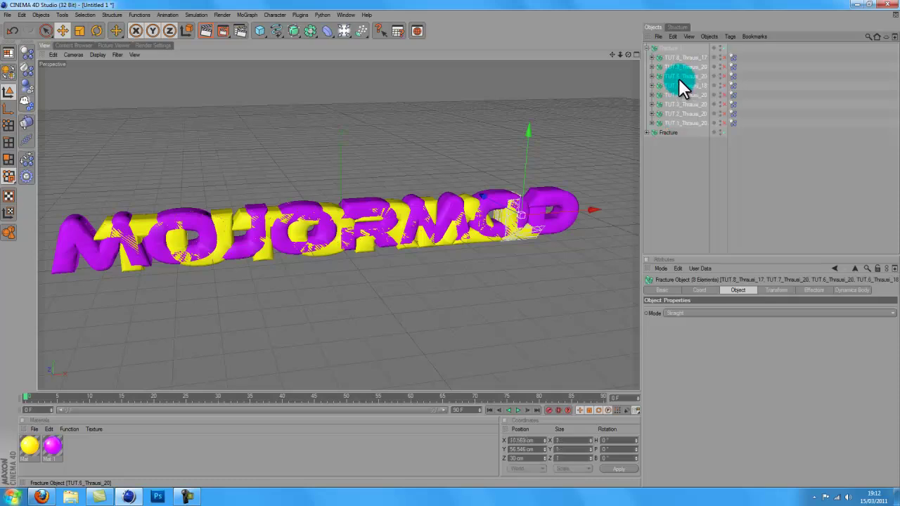
{"action": "right_click", "coordinate": [679, 79]}
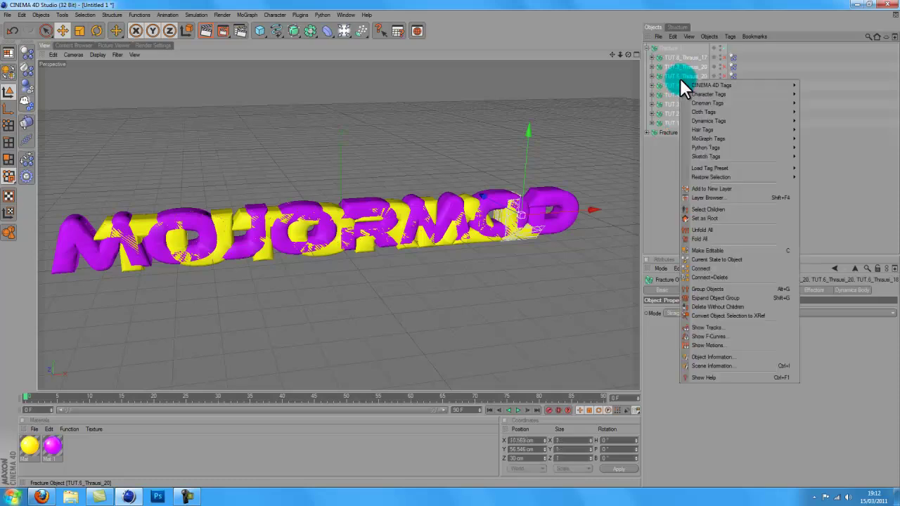
{"action": "left_click", "coordinate": [728, 306]}
{"action": "left_click_drag", "start_coordinate": [819, 55], "coordinate": [894, 137]}
{"action": "left_click", "coordinate": [682, 144]}
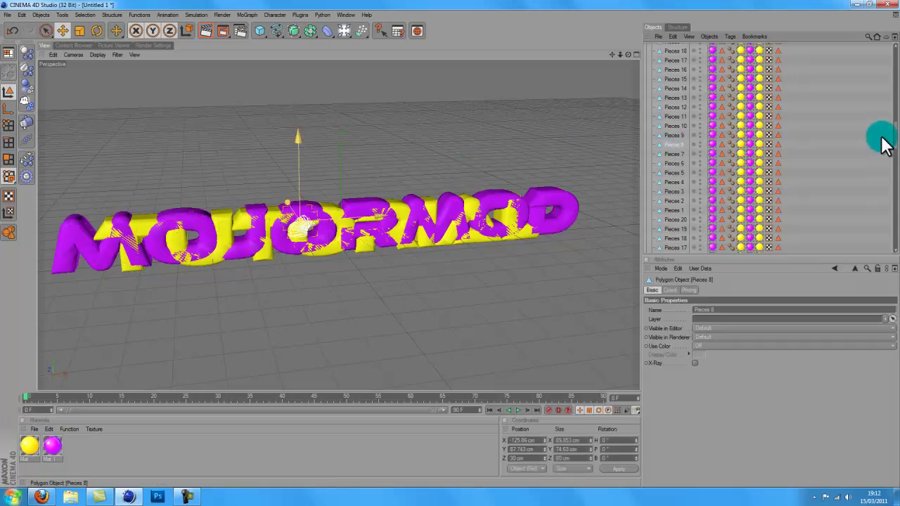
{"action": "mouse_move", "coordinate": [895, 133]}
{"action": "left_mouse_down"}
{"action": "mouse_move", "coordinate": [888, 241]}
{"action": "mouse_move", "coordinate": [890, 144]}
{"action": "left_mouse_up"}
{"action": "left_click", "coordinate": [645, 47]}
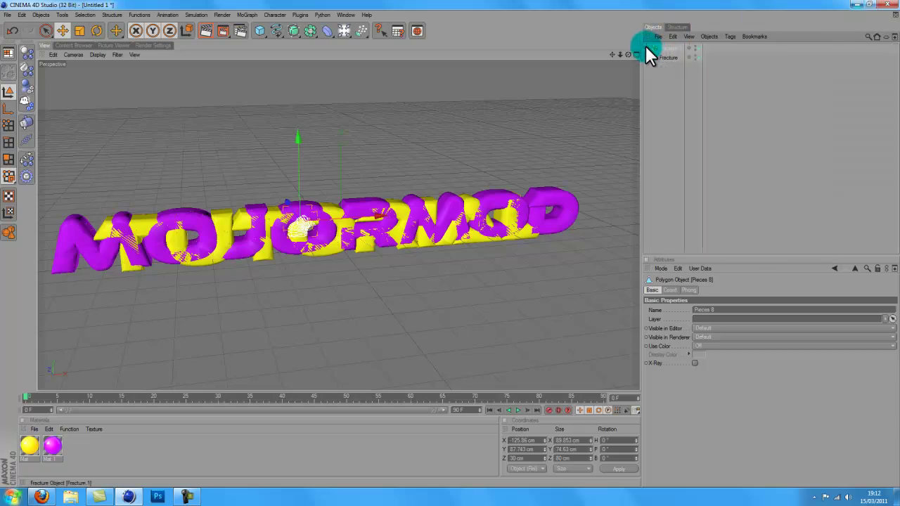
Step: Delete the eight NAME Thrausi groups inside Fracture without their children, keeping the pieces directly under it, and collapse the hierarchy
{"action": "left_click", "coordinate": [697, 83]}
{"action": "left_click", "coordinate": [663, 53]}
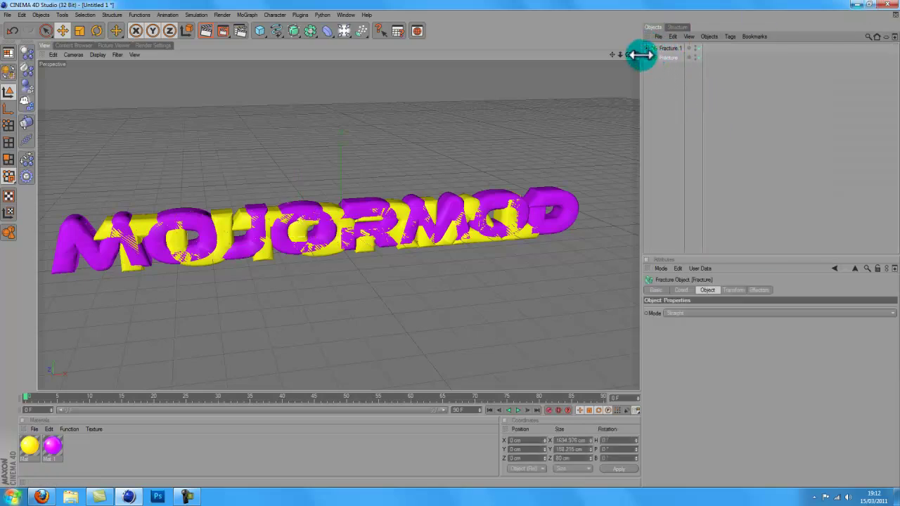
{"action": "left_click", "coordinate": [645, 53]}
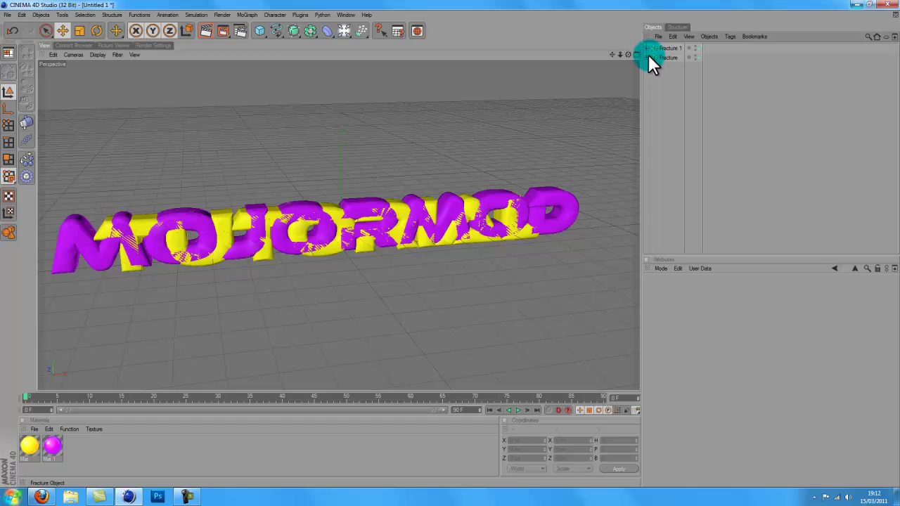
{"action": "left_click", "coordinate": [646, 57]}
{"action": "left_click", "coordinate": [667, 65]}
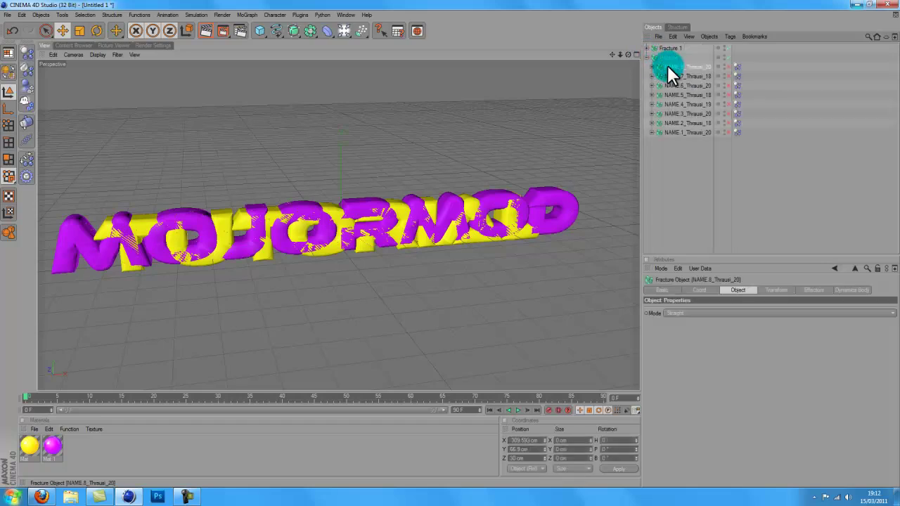
{"action": "left_click", "coordinate": [675, 132], "text": "shift"}
{"action": "right_click", "coordinate": [670, 102]}
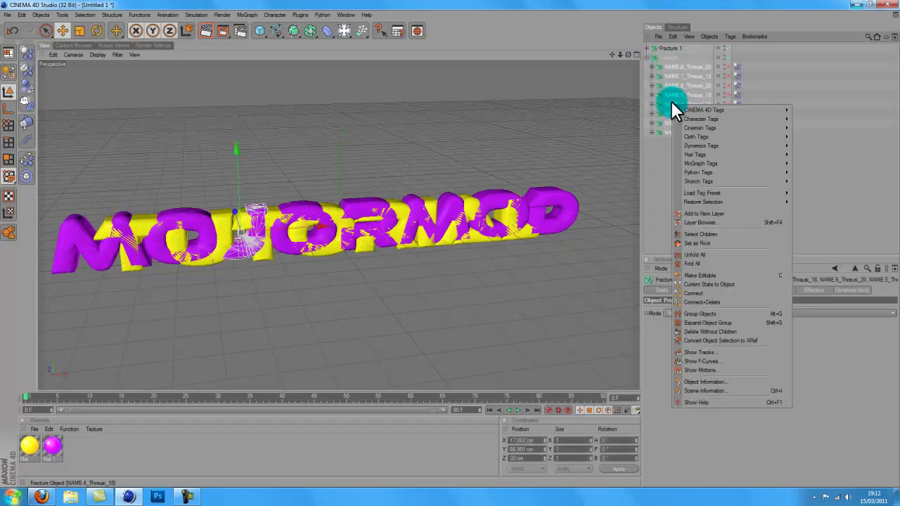
{"action": "left_click", "coordinate": [720, 330]}
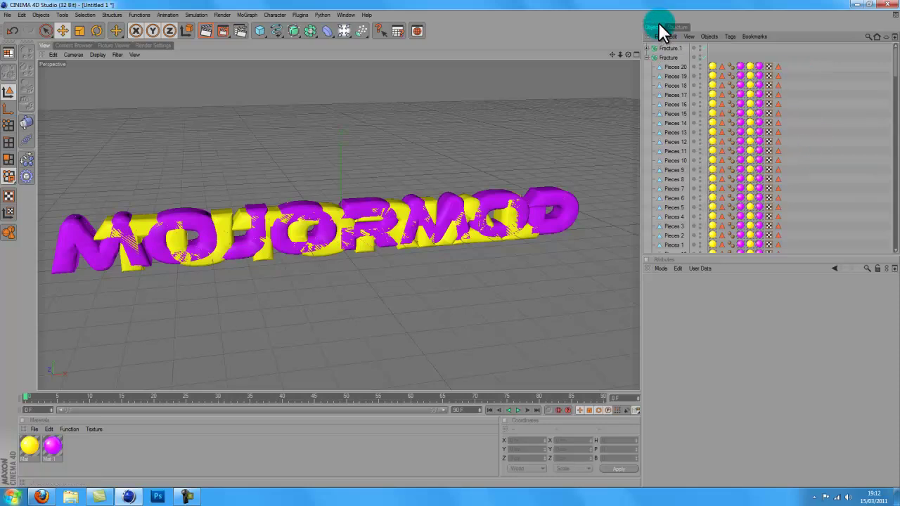
{"action": "left_click", "coordinate": [647, 57]}
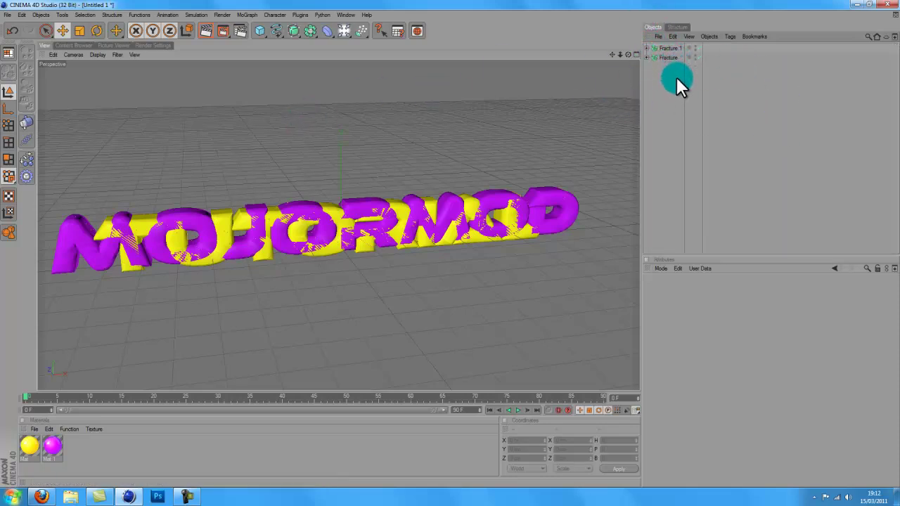
Step: Add a MoGraph Plain effector to the Fracture object holding the purple Mojormod pieces
{"action": "left_click_drag", "start_coordinate": [678, 106], "coordinate": [675, 67]}
{"action": "left_click", "coordinate": [661, 56]}
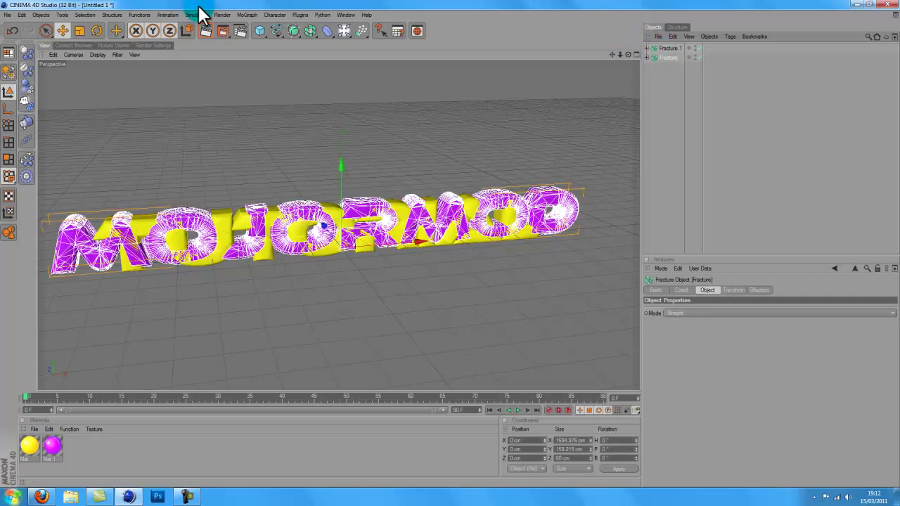
{"action": "left_click", "coordinate": [246, 15]}
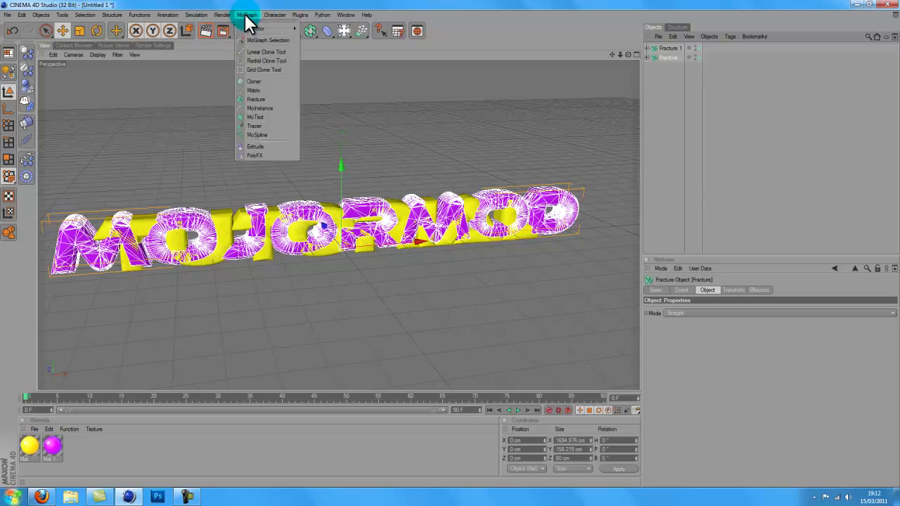
{"action": "mouse_move", "coordinate": [254, 28]}
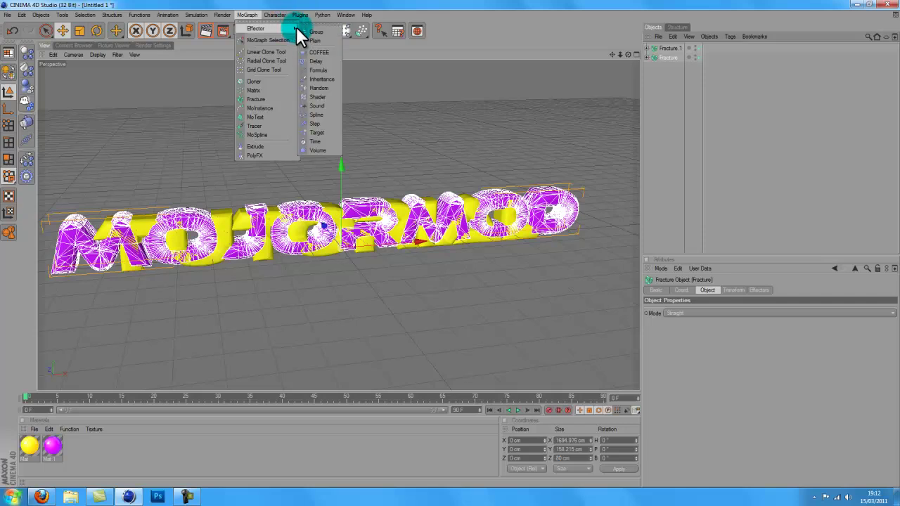
{"action": "left_click", "coordinate": [312, 36]}
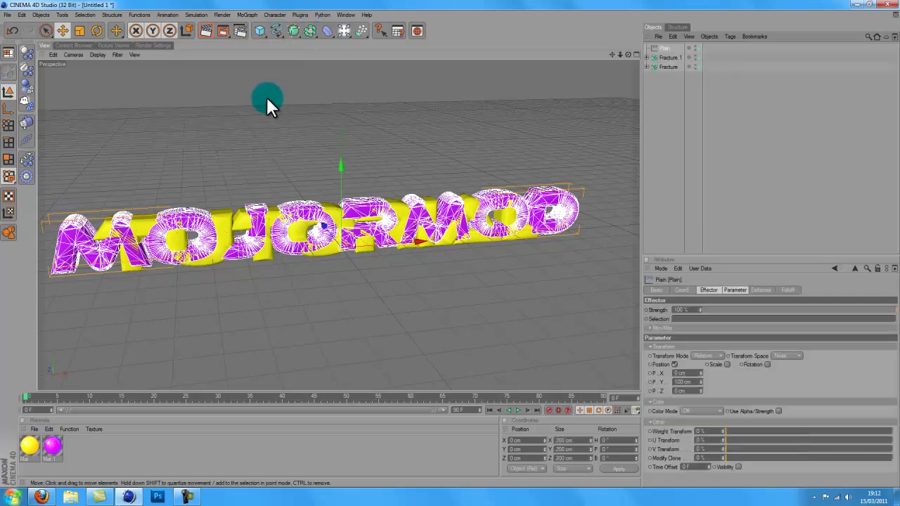
Step: Add a second Plain effector to Fracture.1, which holds the yellow TUTORIAL pieces, and select that effector
{"action": "left_click", "coordinate": [667, 58]}
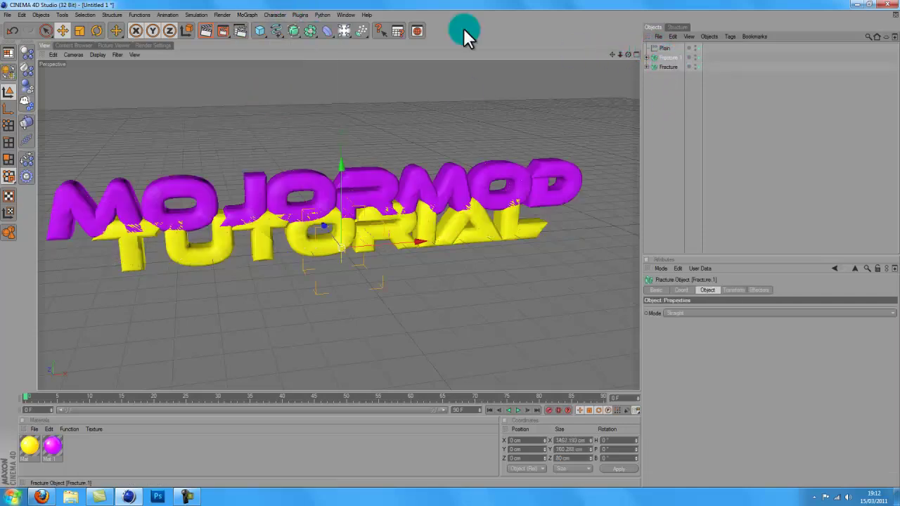
{"action": "left_click", "coordinate": [249, 15]}
{"action": "mouse_move", "coordinate": [267, 30]}
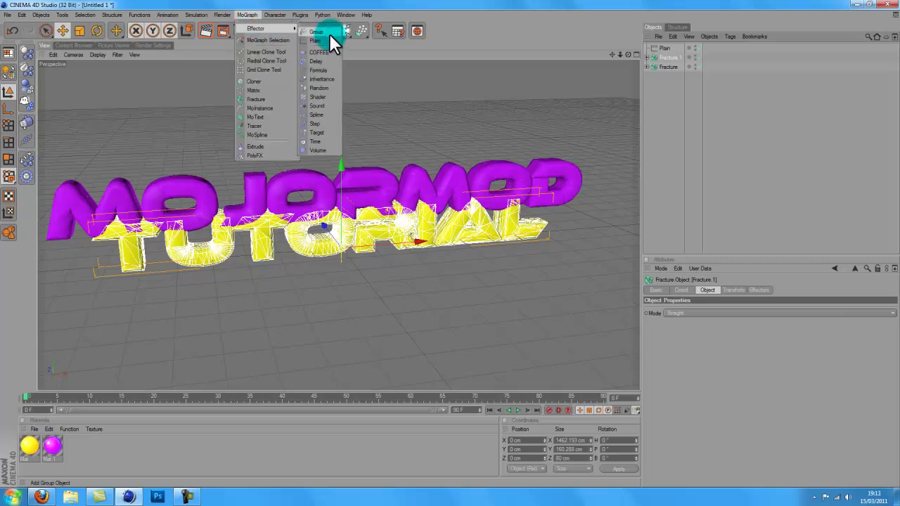
{"action": "left_click", "coordinate": [321, 39]}
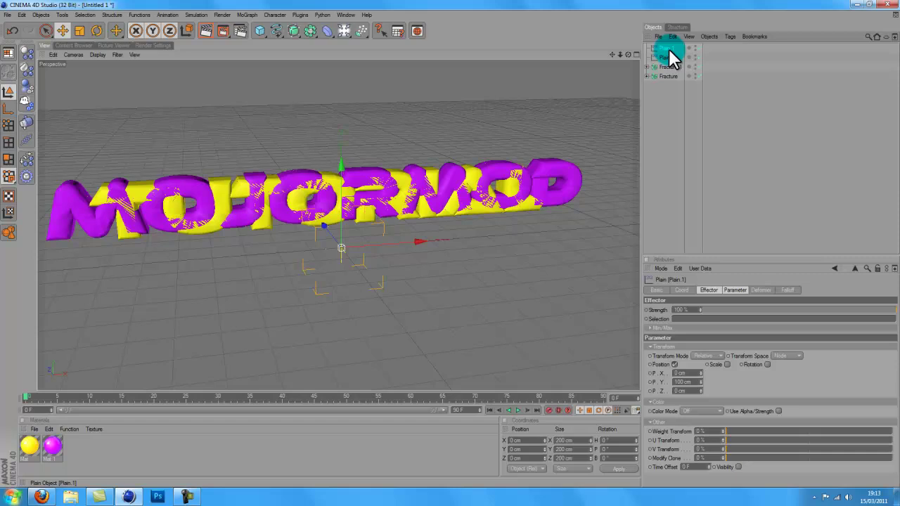
{"action": "left_click", "coordinate": [660, 74], "text": "ctrl"}
{"action": "left_click", "coordinate": [683, 82]}
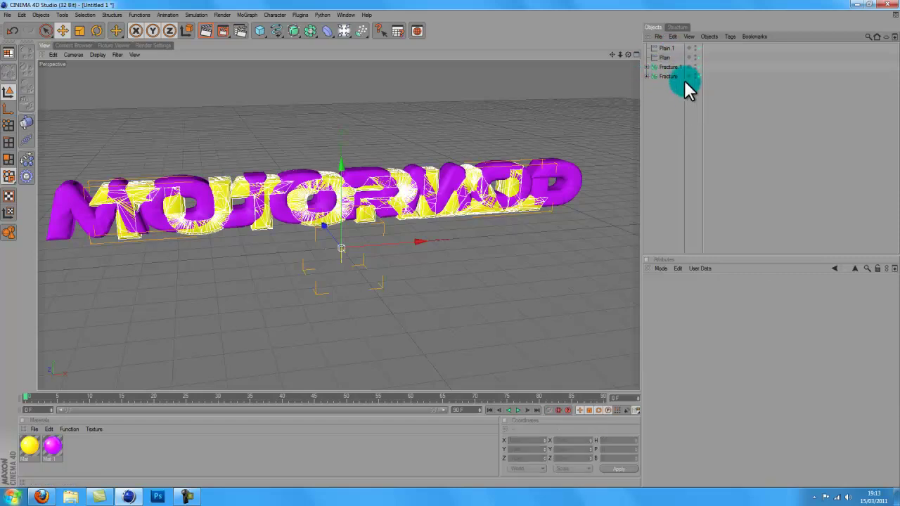
{"action": "left_click", "coordinate": [669, 47]}
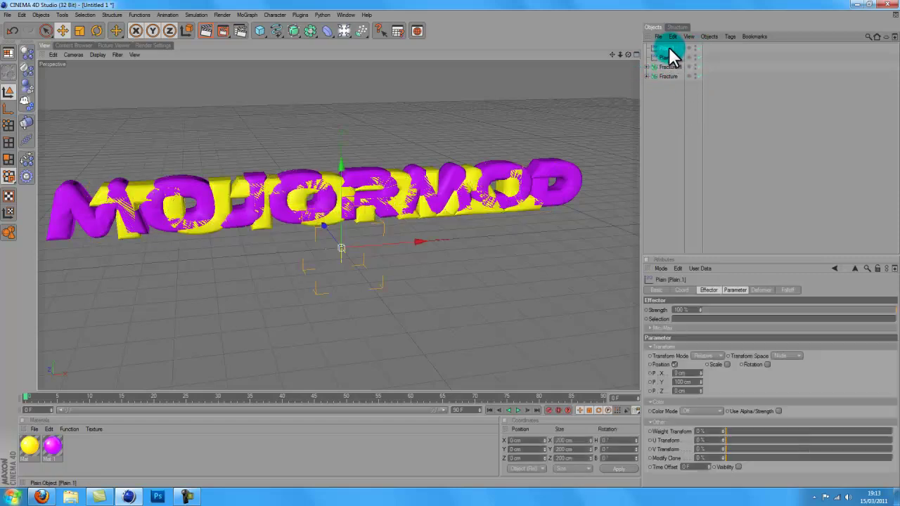
Step: Group the two Plain effectors in a null named Effectors, expand it and select both effectors inside
{"action": "left_click", "coordinate": [661, 58], "text": "ctrl"}
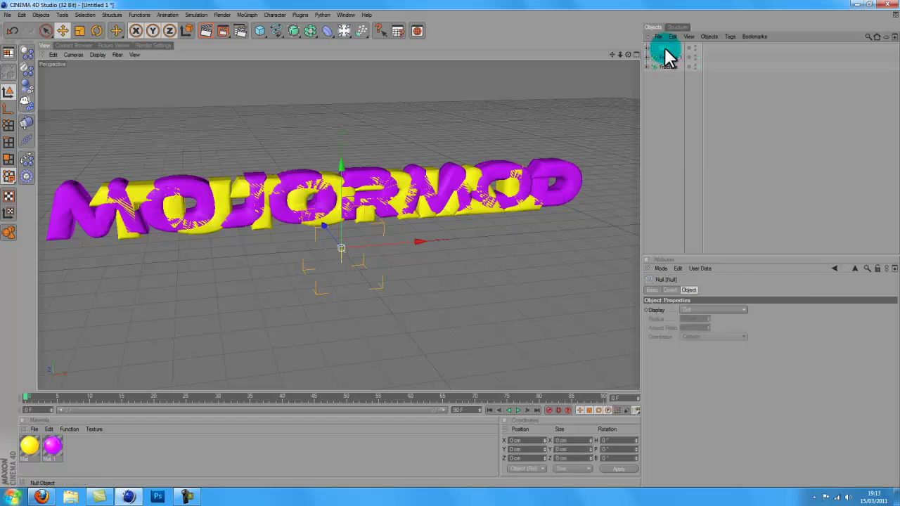
{"action": "key", "text": "alt+g"}
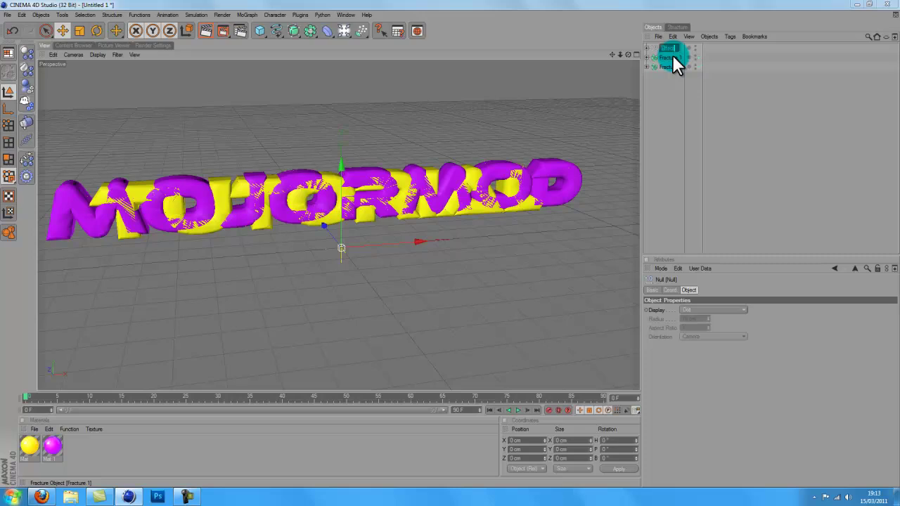
{"action": "key", "text": "Return"}
{"action": "left_click_drag", "start_coordinate": [672, 54], "coordinate": [671, 44]}
{"action": "left_click", "coordinate": [646, 48]}
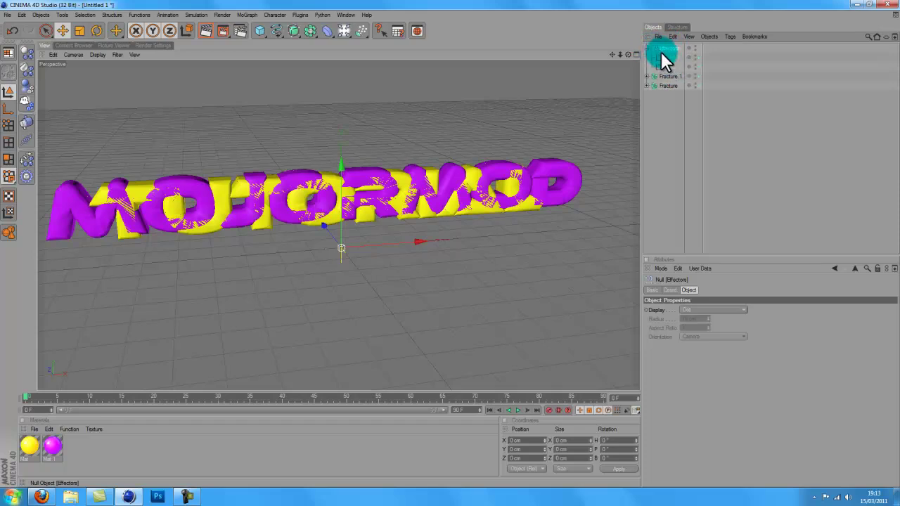
{"action": "left_click", "coordinate": [665, 63]}
{"action": "left_click", "coordinate": [668, 67], "text": "ctrl"}
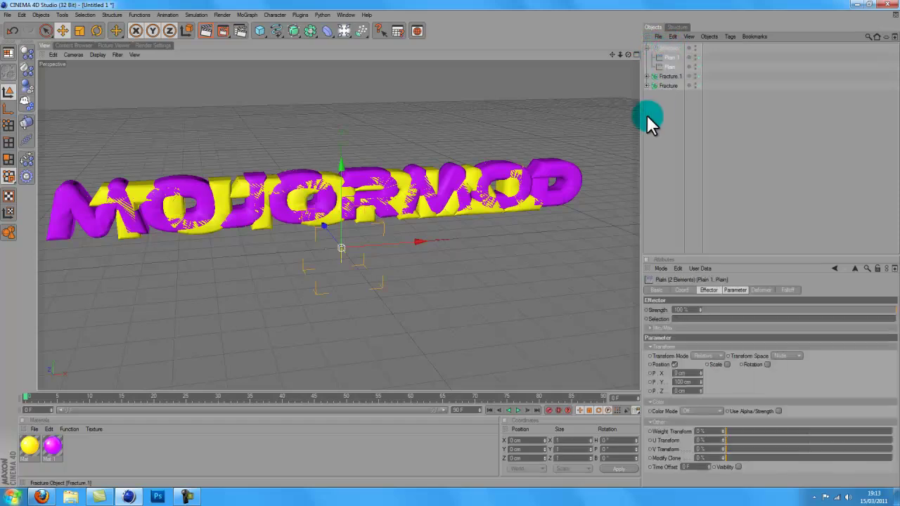
{"action": "left_click", "coordinate": [765, 289]}
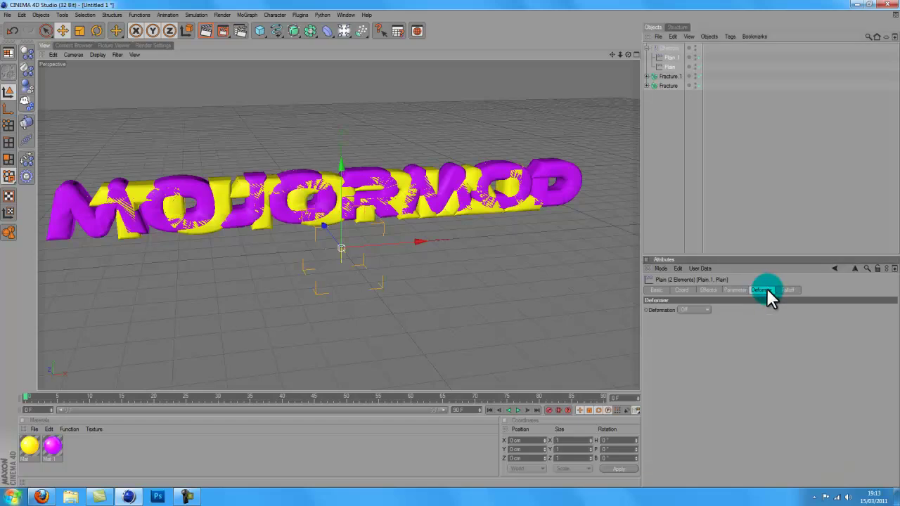
{"action": "left_click", "coordinate": [735, 290]}
{"action": "left_click", "coordinate": [707, 288]}
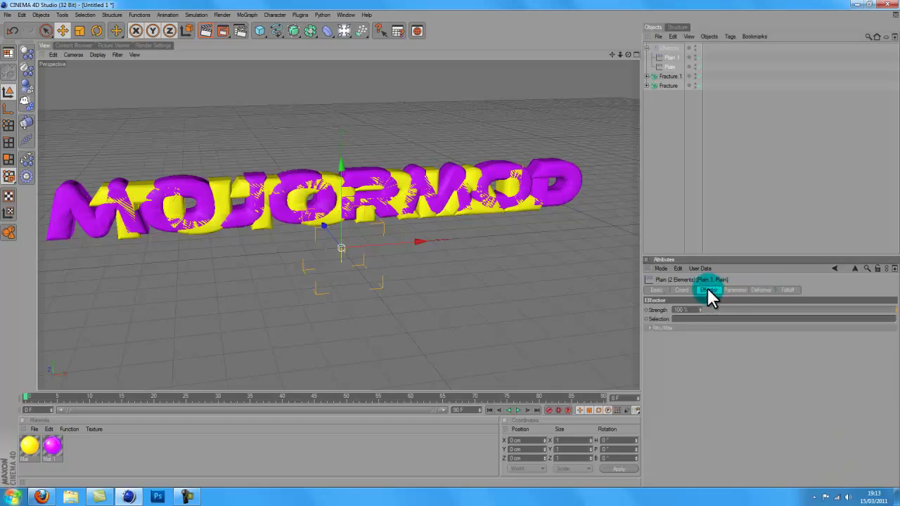
{"action": "left_click", "coordinate": [686, 290]}
{"action": "left_click", "coordinate": [654, 290]}
{"action": "left_click", "coordinate": [724, 290]}
{"action": "left_click", "coordinate": [686, 287]}
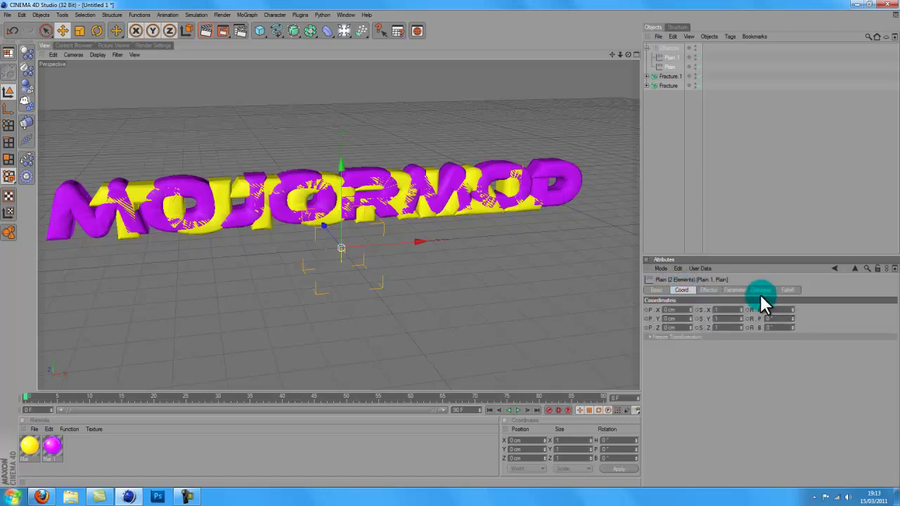
{"action": "left_click", "coordinate": [727, 290]}
{"action": "left_click", "coordinate": [711, 290]}
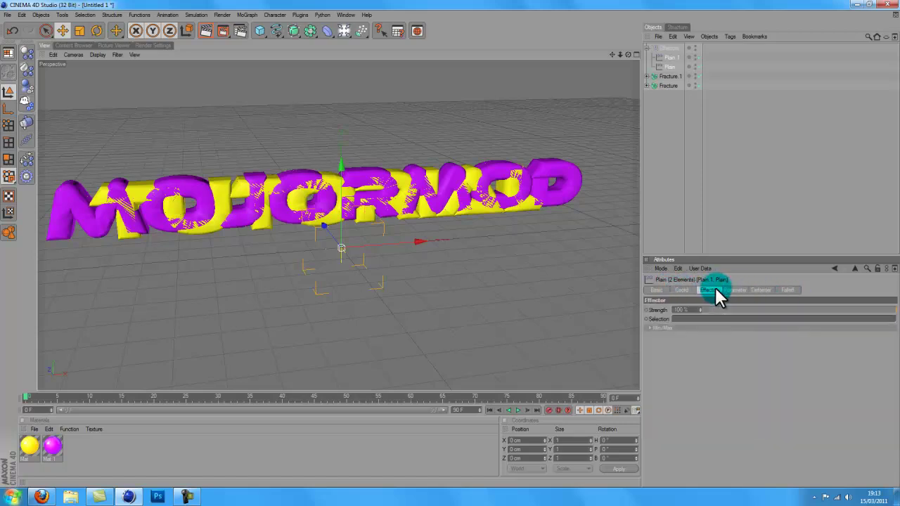
Step: Set the Y position offset in both Plain effectors' transform parameters to 0 cm
{"action": "left_click", "coordinate": [733, 290]}
{"action": "double_click", "coordinate": [694, 343]}
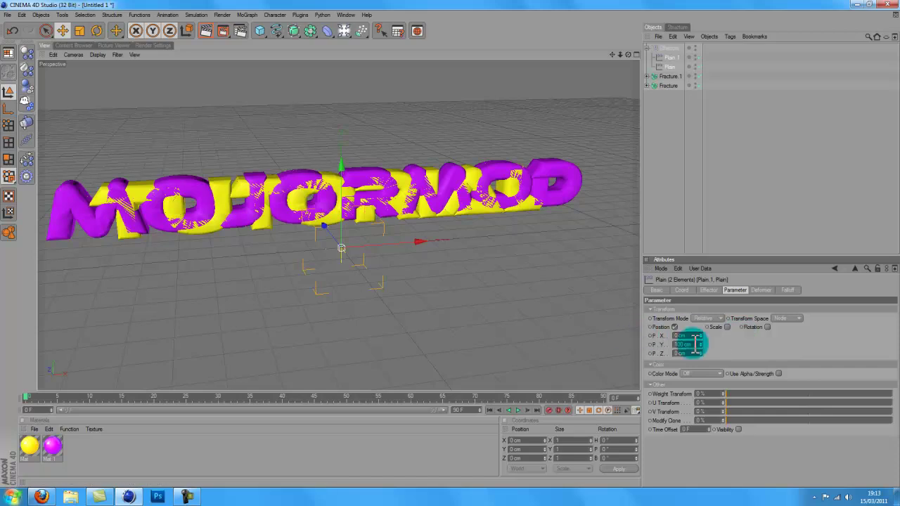
{"action": "type", "text": "0"}
{"action": "key", "text": "Return"}
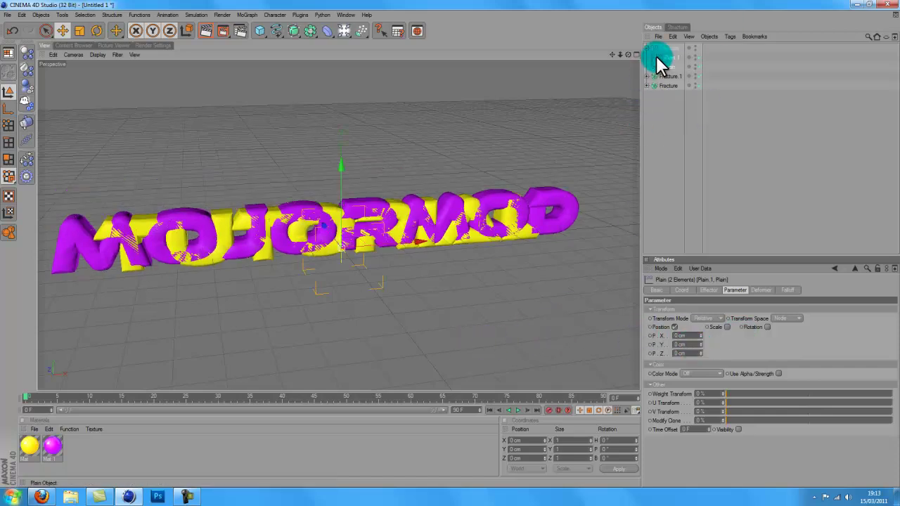
Step: Enable uniform scaling in the transform of both Plain effectors and set the scale to -1
{"action": "left_click", "coordinate": [726, 327]}
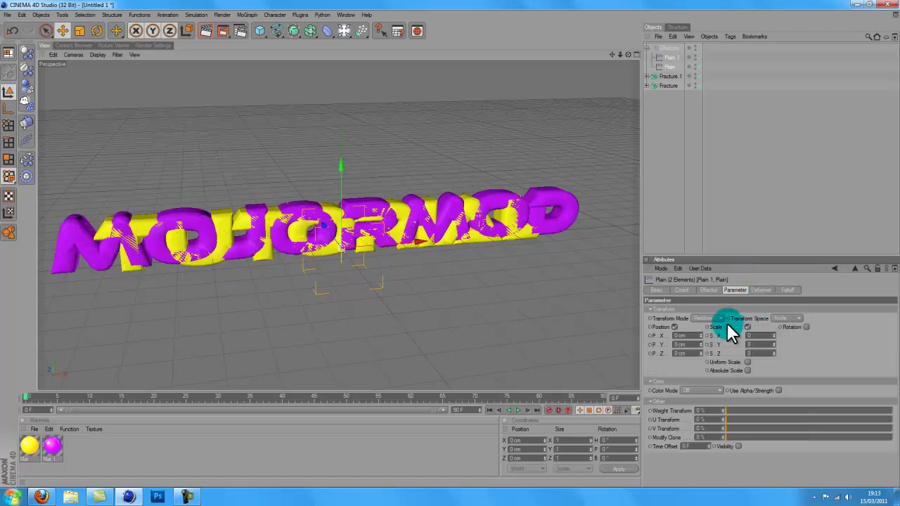
{"action": "left_click", "coordinate": [747, 362]}
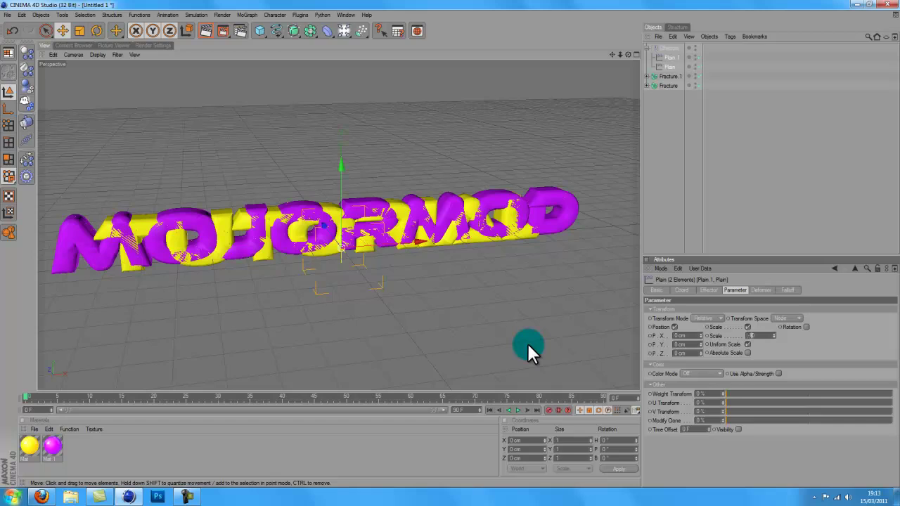
{"action": "key", "text": "BackSpace"}
{"action": "key", "text": "Return"}
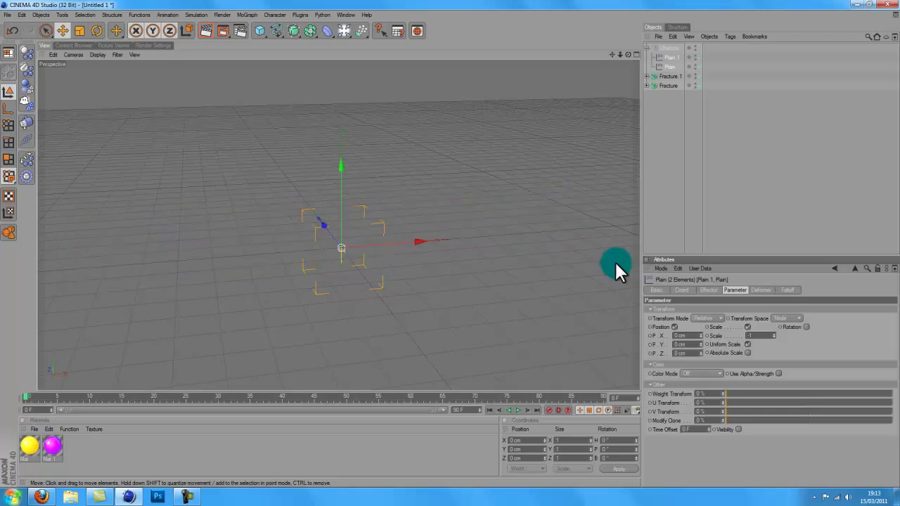
Step: Try a heading rotation of -90° on both Plain effectors
{"action": "left_click", "coordinate": [683, 290]}
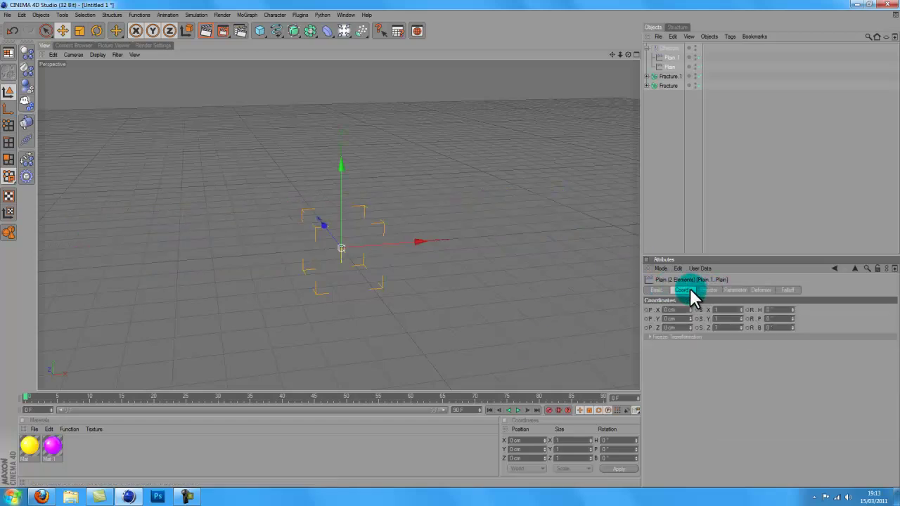
{"action": "left_click", "coordinate": [743, 289]}
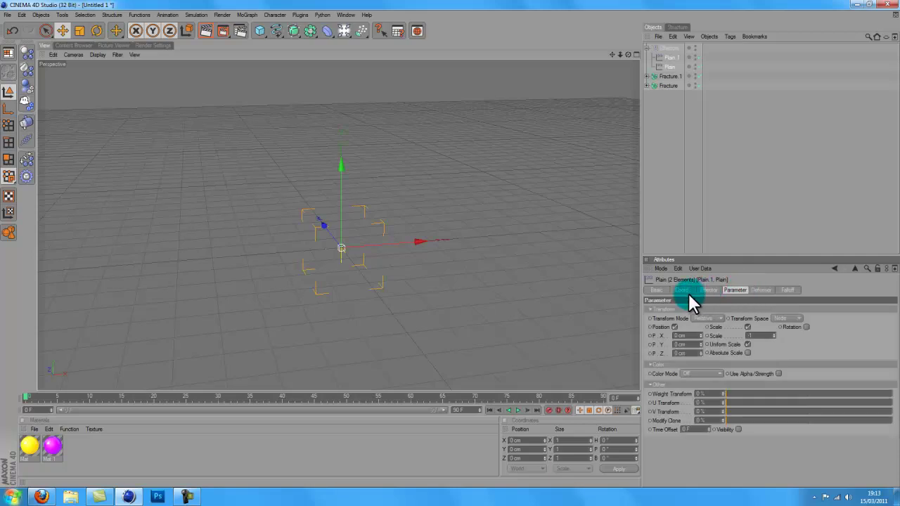
{"action": "left_click", "coordinate": [688, 291]}
{"action": "left_click", "coordinate": [775, 309]}
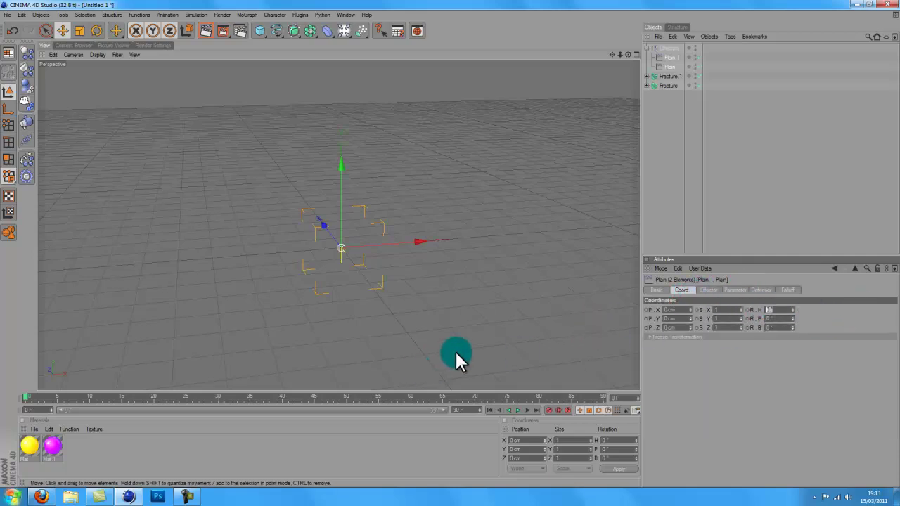
{"action": "type", "text": "90"}
{"action": "key", "text": "Return"}
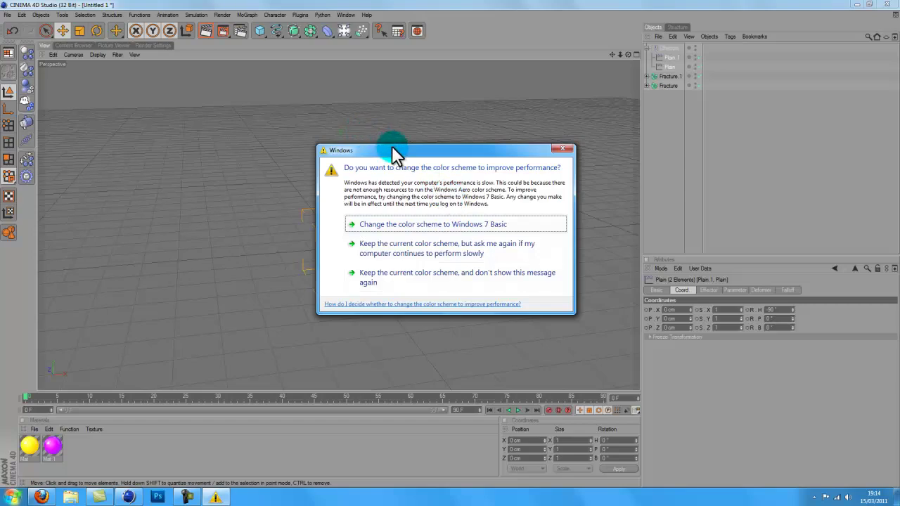
Step: Dismiss the Windows color scheme prompt and reset the effectors' heading rotation to 0°
{"action": "left_click_drag", "start_coordinate": [396, 154], "coordinate": [330, 246]}
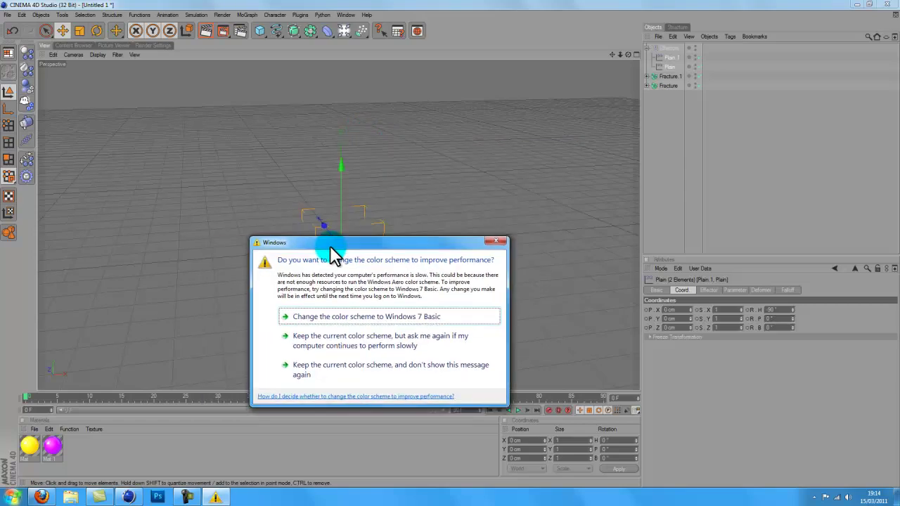
{"action": "left_click", "coordinate": [501, 242]}
{"action": "key", "text": "BackSpace"}
{"action": "key", "text": "Tab"}
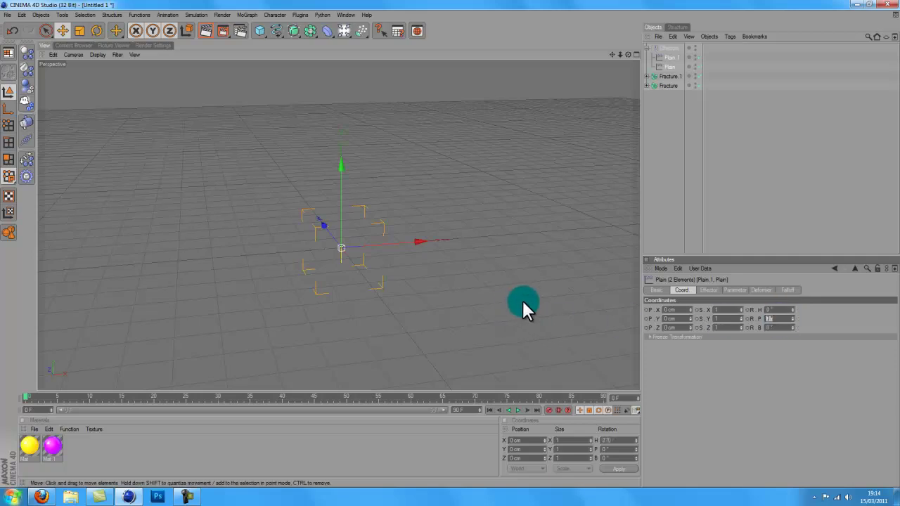
Step: Try a pitch of -90° and a bank of -90° on both Plain effectors
{"action": "key", "text": "BackSpace"}
{"action": "type", "text": "90"}
{"action": "key", "text": "Return"}
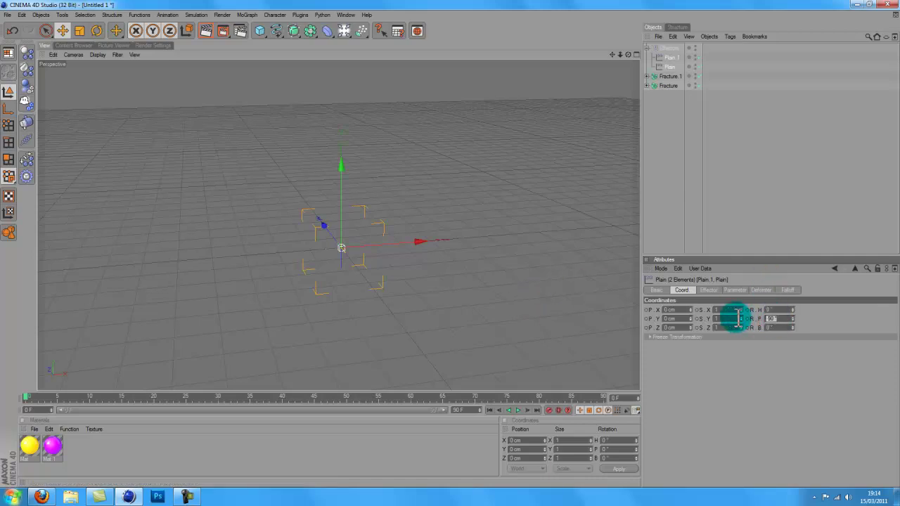
{"action": "left_click", "coordinate": [767, 328]}
{"action": "left_click", "coordinate": [767, 327]}
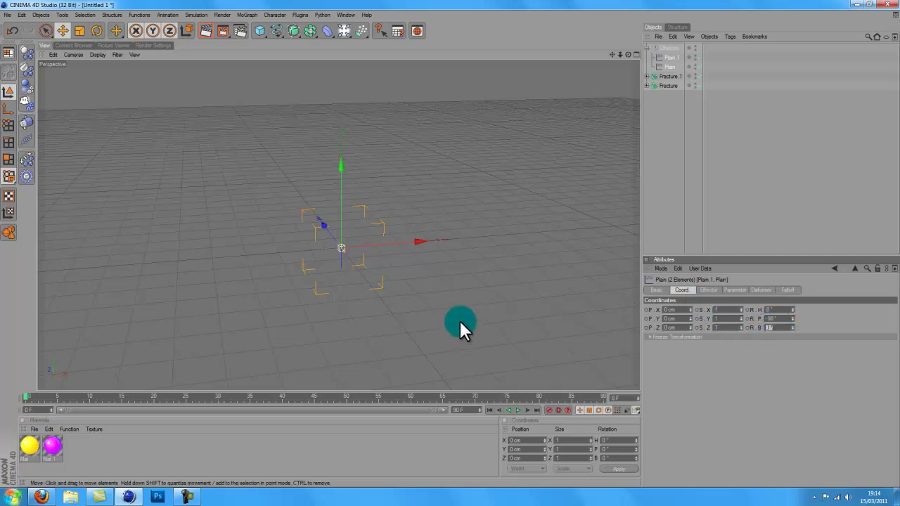
{"action": "type", "text": "-90"}
{"action": "key", "text": "Return"}
Step: Reset the pitch and bank rotation of both Plain effectors to 0°
{"action": "left_click", "coordinate": [773, 319]}
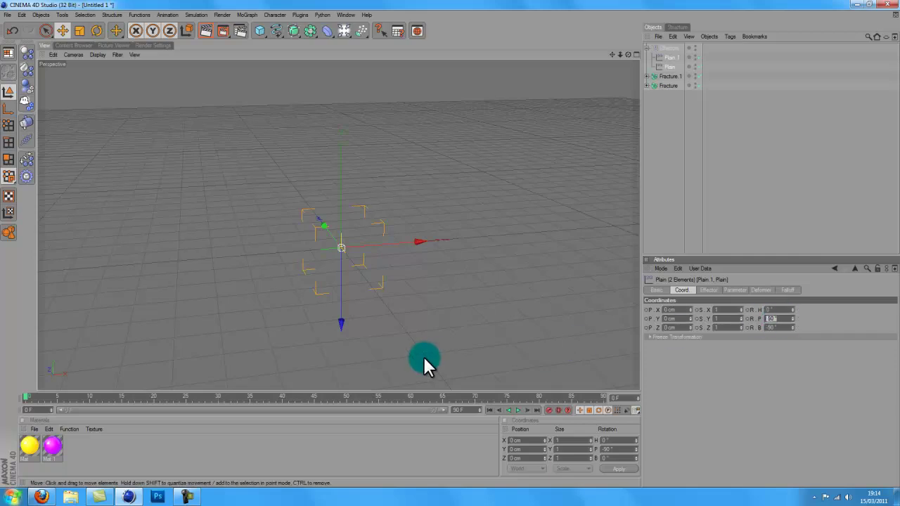
{"action": "type", "text": "0"}
{"action": "key", "text": "Return"}
{"action": "type", "text": "0"}
{"action": "key", "text": "Return"}
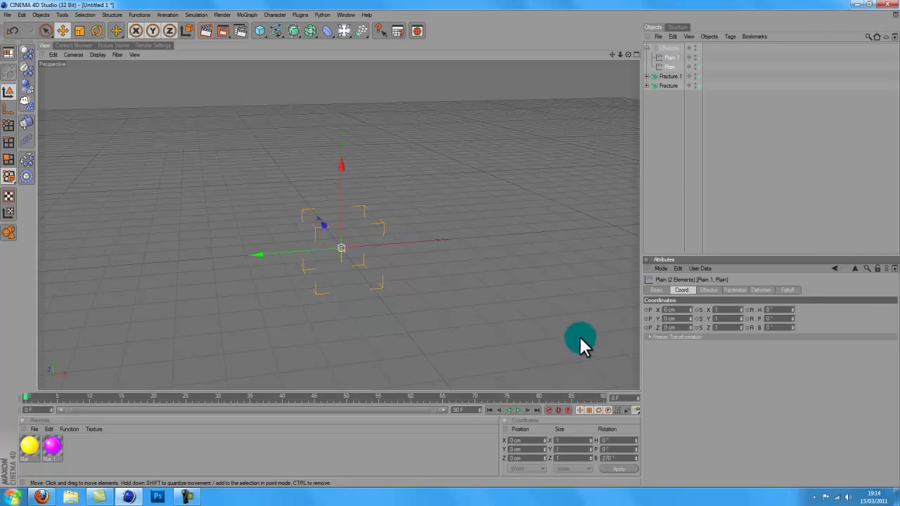
{"action": "left_click", "coordinate": [189, 496]}
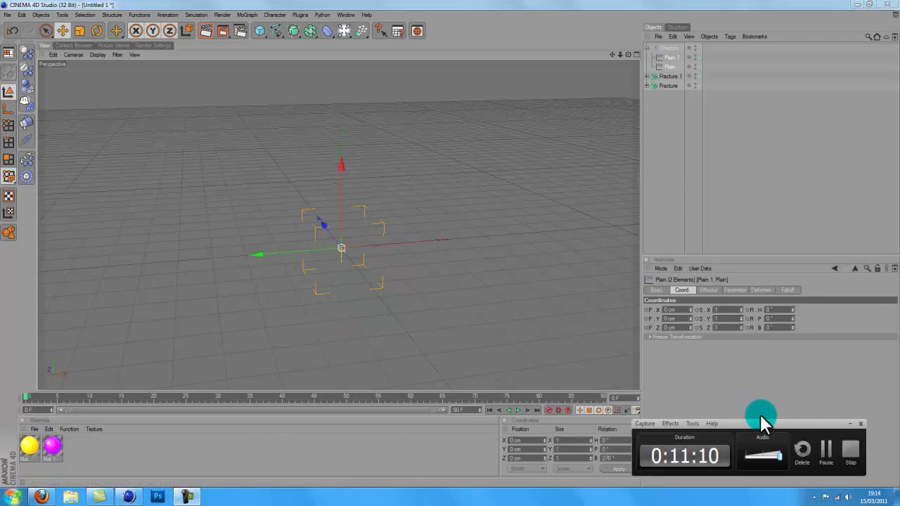
{"action": "left_click", "coordinate": [827, 451]}
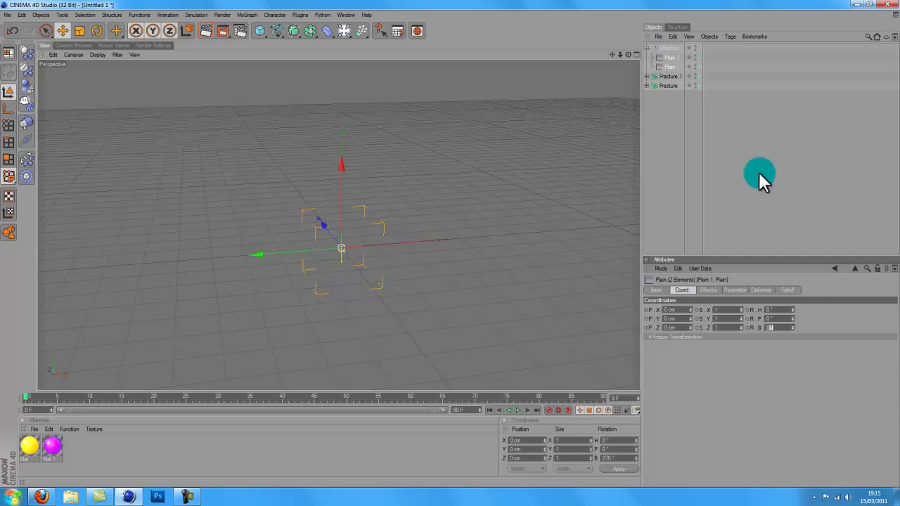
Step: Set the falloff shape of both Plain effectors to Linear
{"action": "left_click", "coordinate": [784, 327]}
{"action": "left_click", "coordinate": [785, 290]}
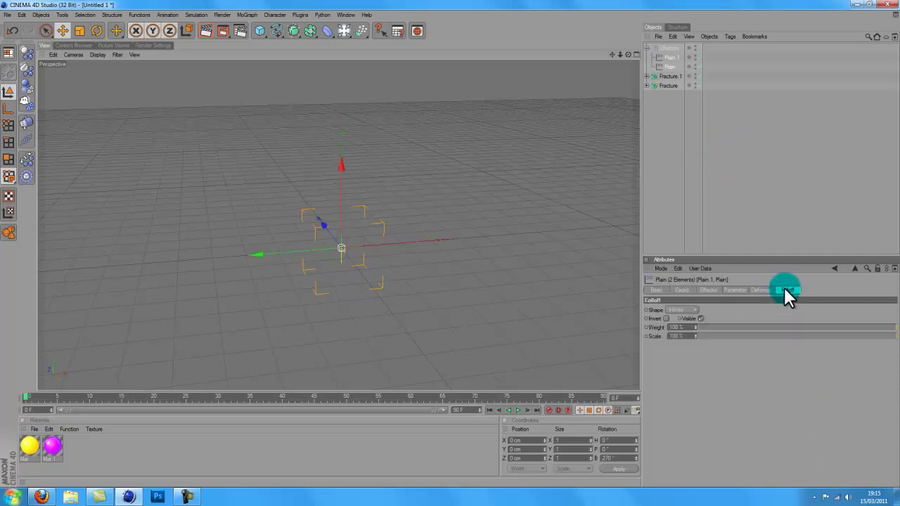
{"action": "left_click", "coordinate": [678, 310]}
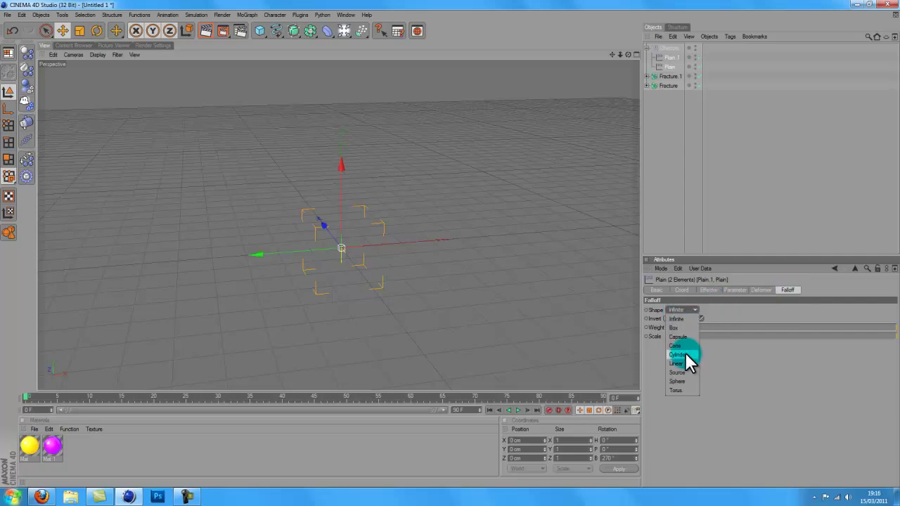
{"action": "left_click", "coordinate": [678, 364]}
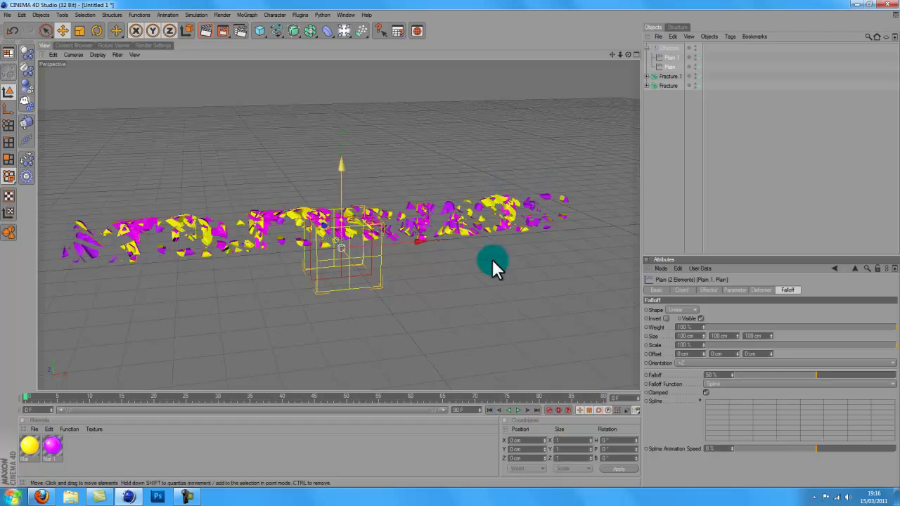
Step: Set the heading rotation of both Plain effectors to -90° so the linear falloff runs along the text
{"action": "left_click", "coordinate": [755, 289]}
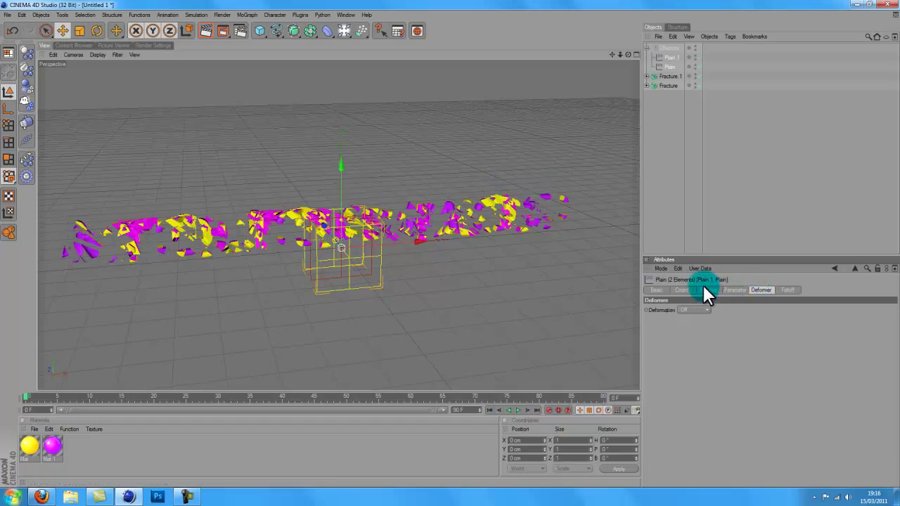
{"action": "left_click", "coordinate": [683, 289]}
{"action": "left_click_drag", "start_coordinate": [780, 309], "coordinate": [441, 314]}
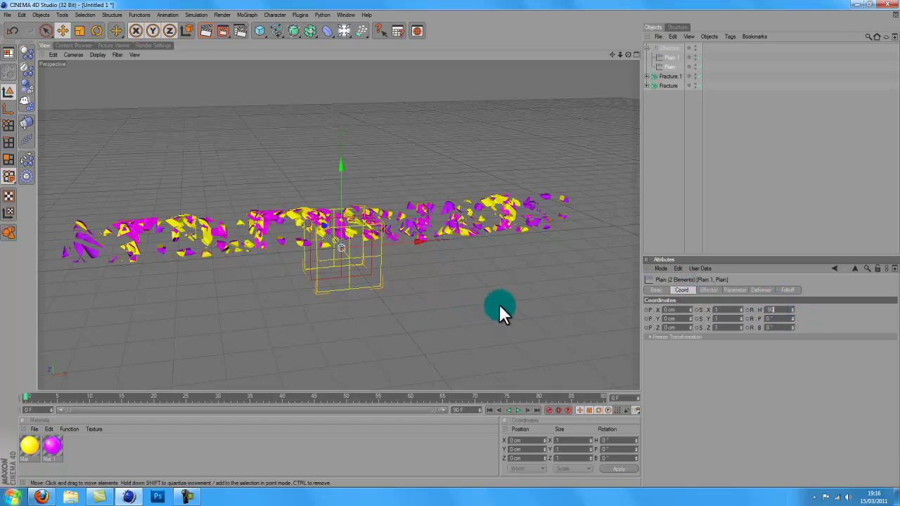
{"action": "key", "text": "Return"}
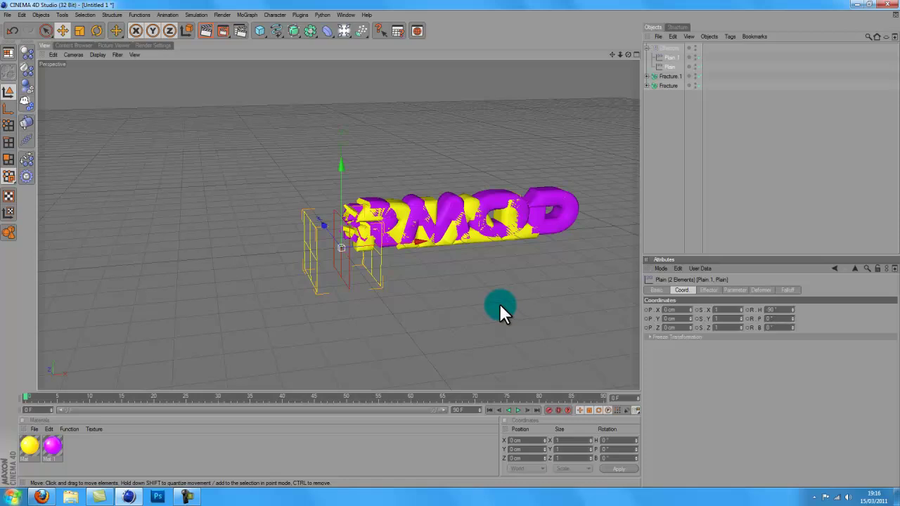
Step: Move both Plain effectors along the X axis to about -24.8 cm and render the active view
{"action": "mouse_move", "coordinate": [423, 242]}
{"action": "left_mouse_down"}
{"action": "mouse_move", "coordinate": [482, 236]}
{"action": "mouse_move", "coordinate": [405, 257]}
{"action": "mouse_move", "coordinate": [490, 235]}
{"action": "mouse_move", "coordinate": [368, 246]}
{"action": "mouse_move", "coordinate": [448, 242]}
{"action": "mouse_move", "coordinate": [422, 241]}
{"action": "left_mouse_up"}
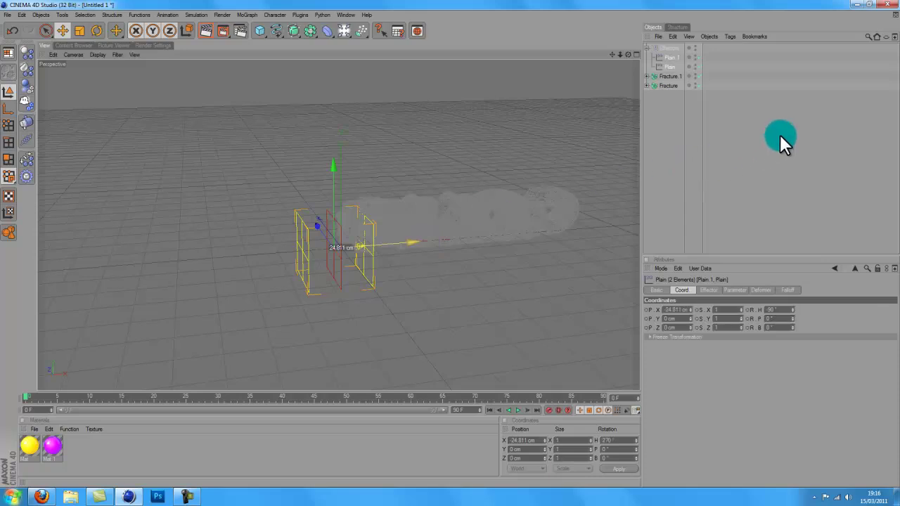
{"action": "left_click", "coordinate": [206, 31]}
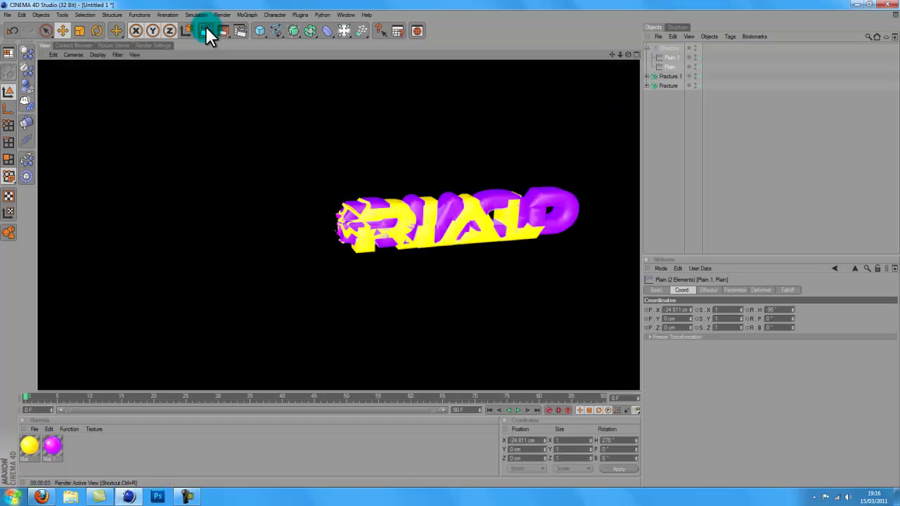
Step: Invert the linear falloff of the Plain effector
{"action": "left_click", "coordinate": [783, 176]}
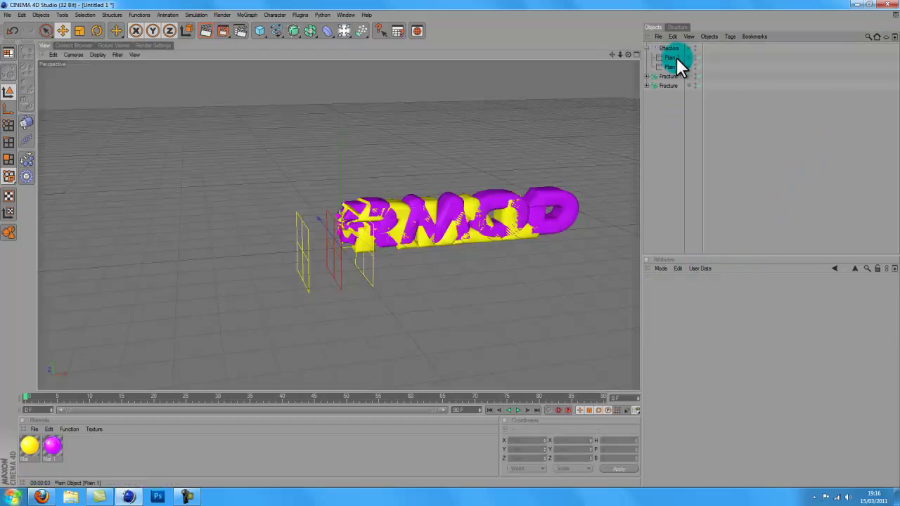
{"action": "left_click", "coordinate": [673, 58]}
{"action": "left_click", "coordinate": [668, 65]}
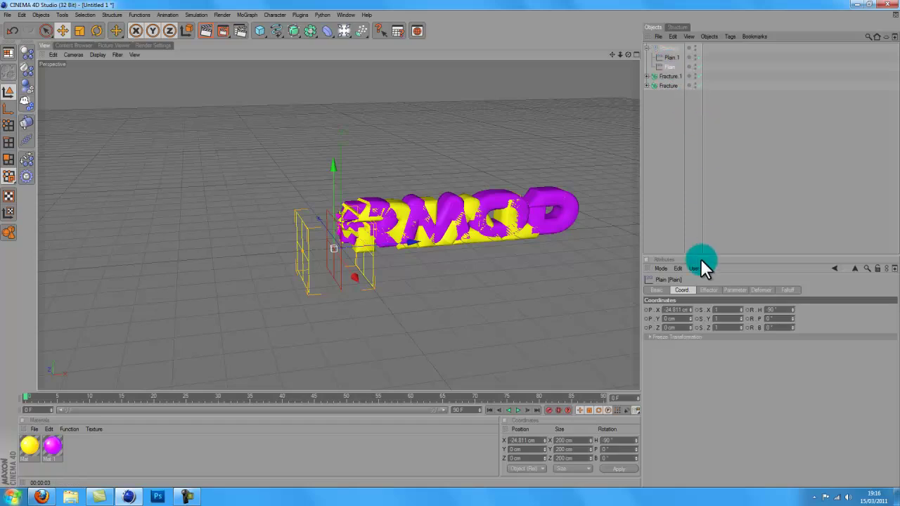
{"action": "left_click", "coordinate": [703, 289]}
{"action": "left_click", "coordinate": [679, 289]}
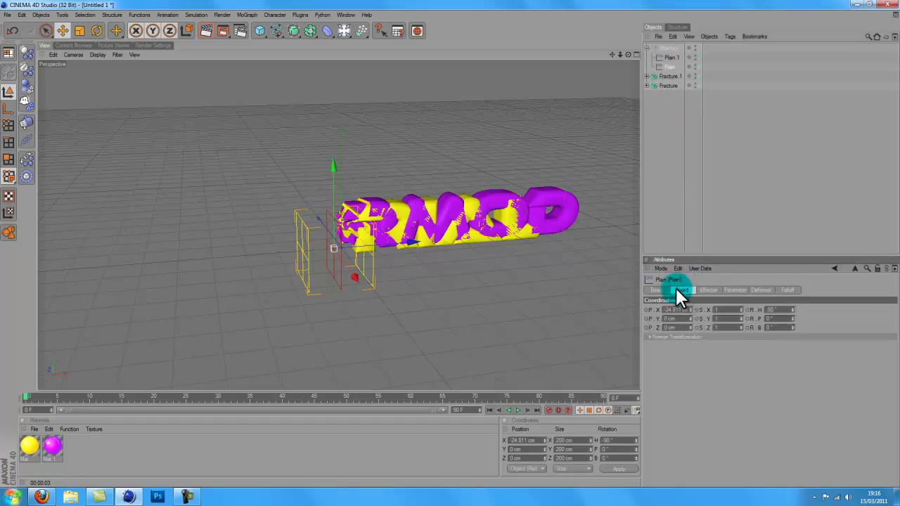
{"action": "left_click_drag", "start_coordinate": [465, 244], "coordinate": [465, 243]}
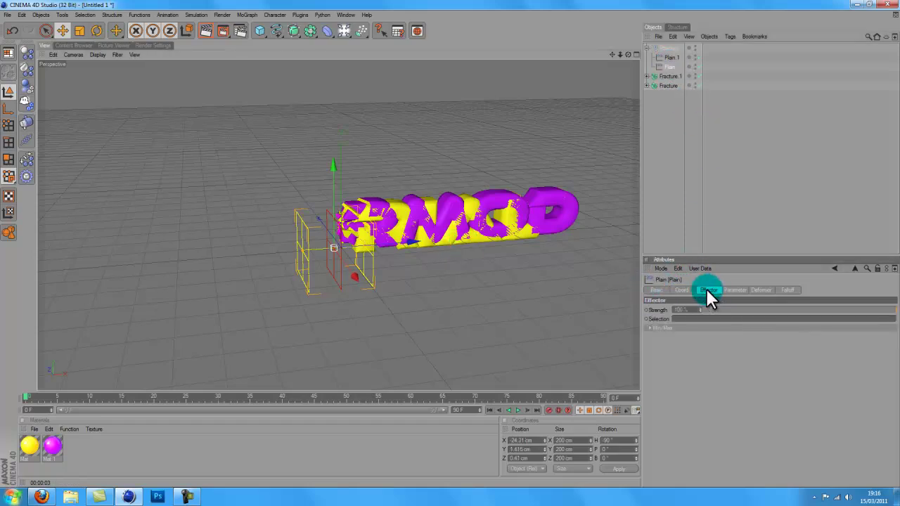
{"action": "left_click", "coordinate": [734, 290]}
{"action": "left_click", "coordinate": [757, 289]}
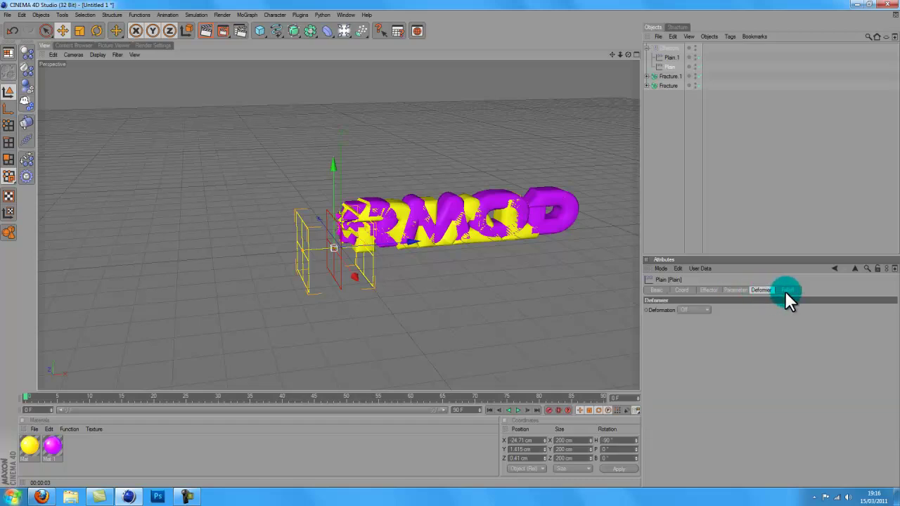
{"action": "left_click", "coordinate": [785, 290]}
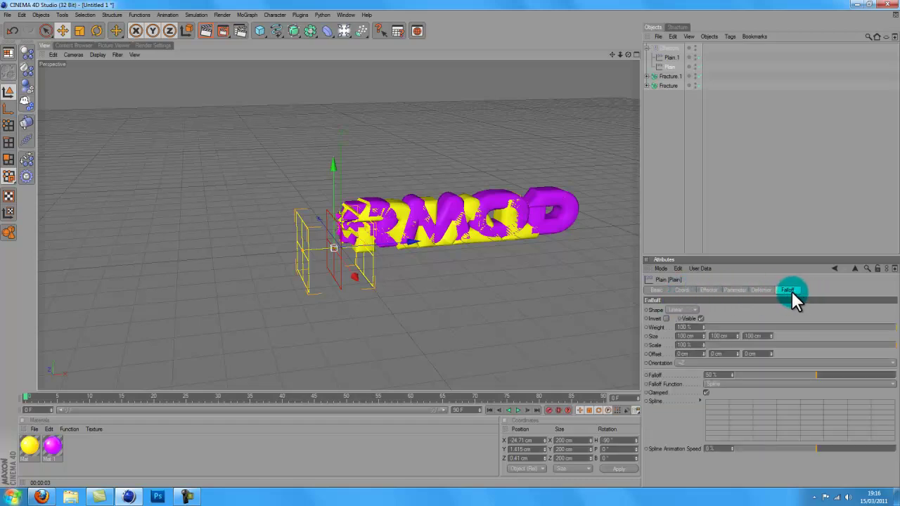
{"action": "left_click", "coordinate": [671, 311]}
{"action": "left_click", "coordinate": [665, 318]}
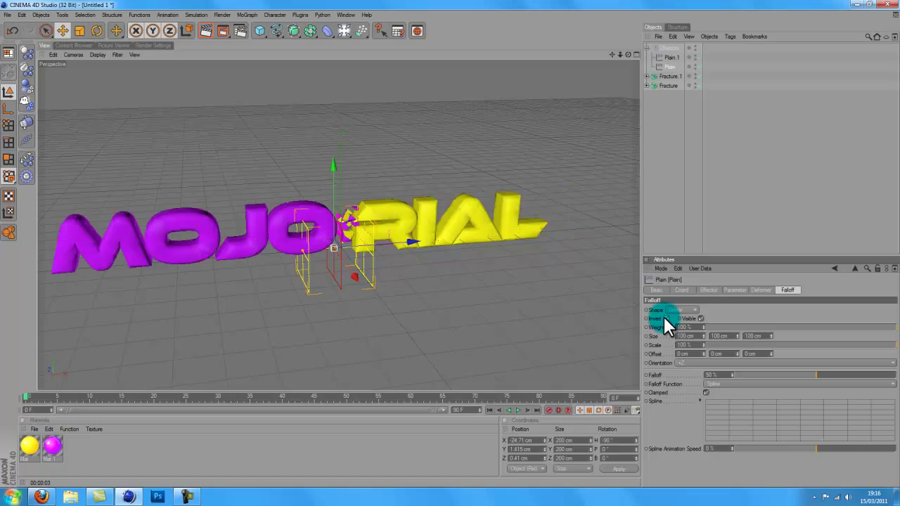
Step: Move the Effectors null along the X axis to about -774.5 cm, at the start of the text
{"action": "left_click", "coordinate": [664, 58]}
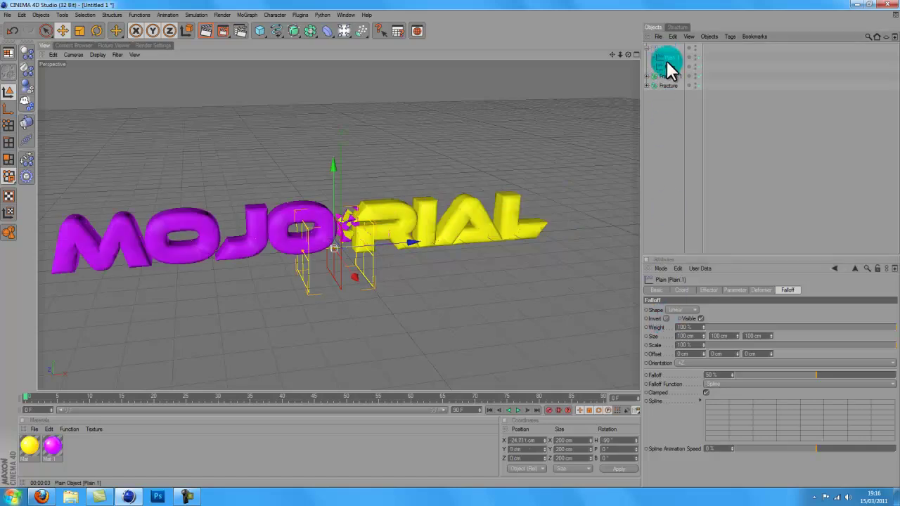
{"action": "left_click", "coordinate": [416, 238]}
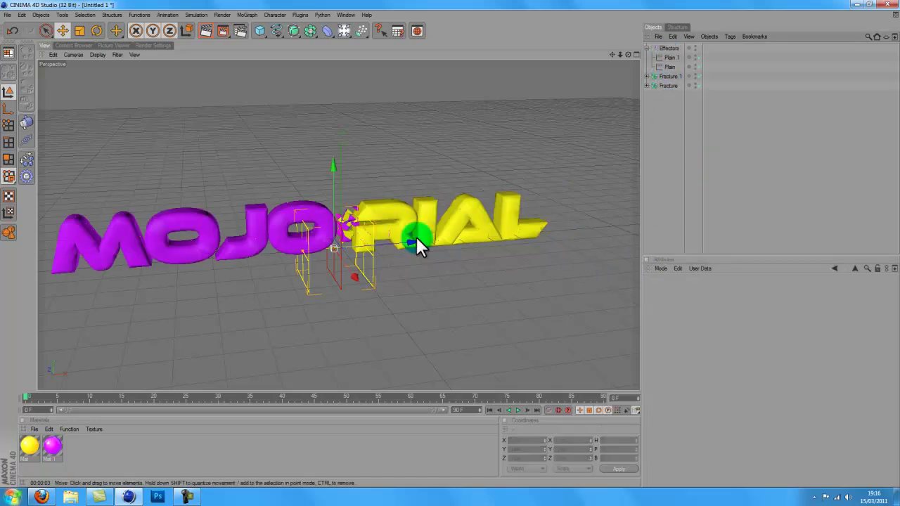
{"action": "left_click", "coordinate": [667, 57]}
{"action": "left_click", "coordinate": [668, 50]}
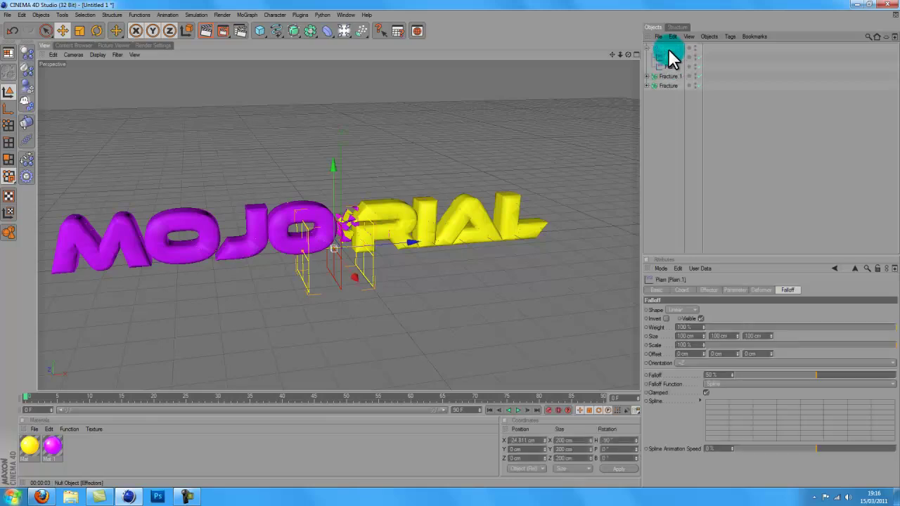
{"action": "left_click_drag", "start_coordinate": [379, 238], "coordinate": [454, 242]}
Step: Invert the falloff of the Plain.1 effector and turn off the falloff inversion of the Plain effector
{"action": "left_click", "coordinate": [669, 59]}
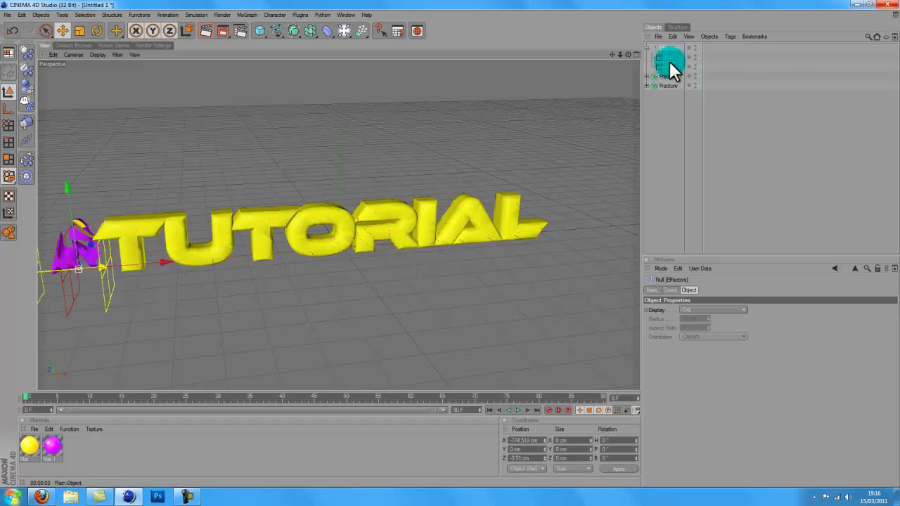
{"action": "left_click", "coordinate": [665, 319]}
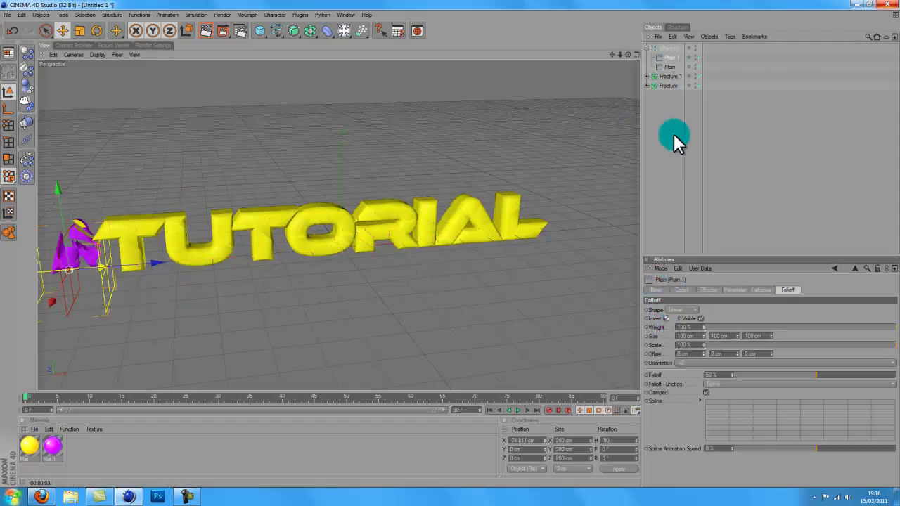
{"action": "left_click", "coordinate": [669, 66]}
{"action": "left_click", "coordinate": [673, 324]}
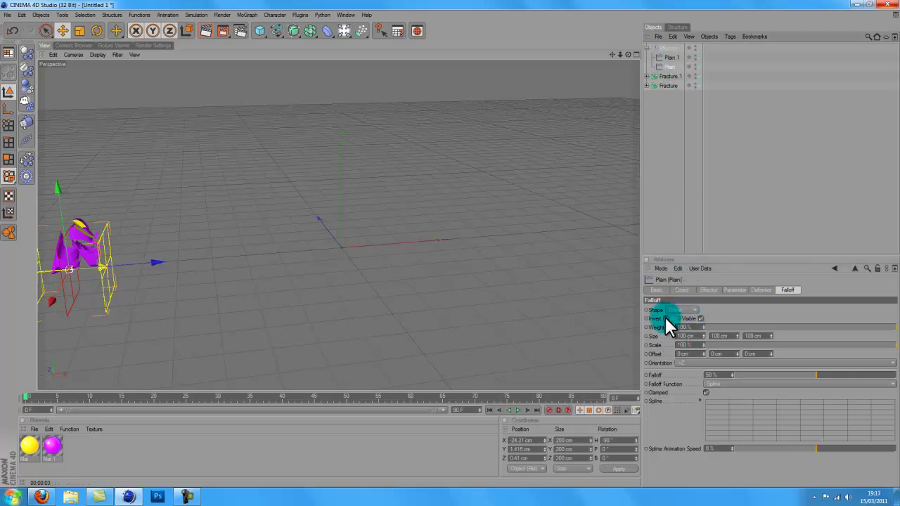
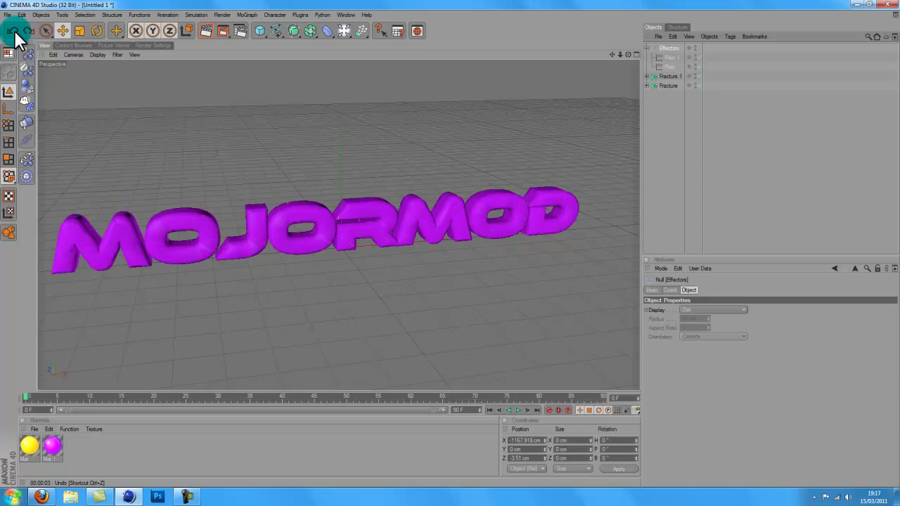
Step: Undo the last move of the Effectors null and slide it through the text along the X axis to about 55.6 cm
{"action": "left_click", "coordinate": [14, 34]}
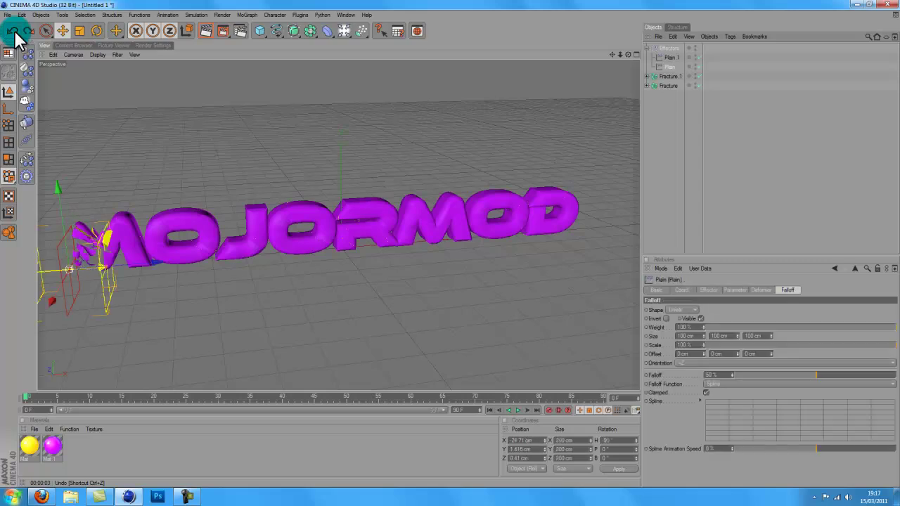
{"action": "left_click", "coordinate": [29, 31]}
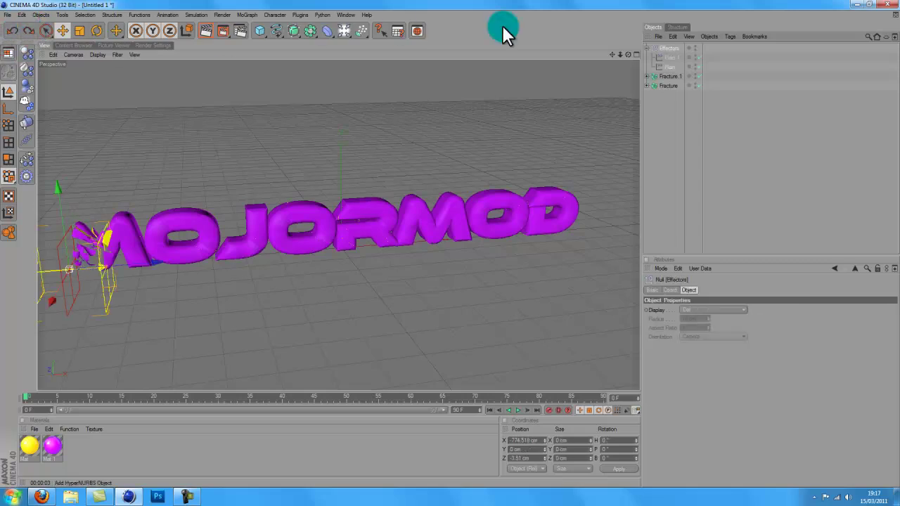
{"action": "left_click", "coordinate": [657, 47]}
{"action": "left_click_drag", "start_coordinate": [133, 259], "coordinate": [472, 240]}
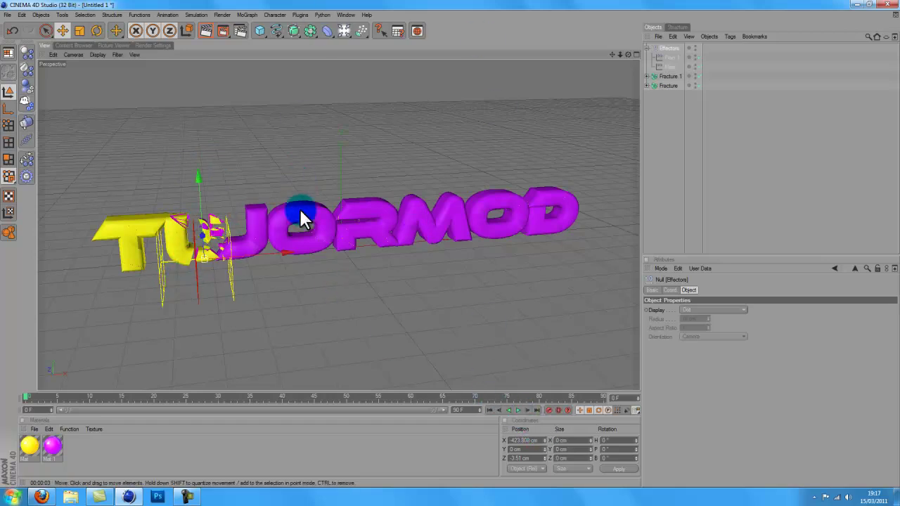
{"action": "left_click_drag", "start_coordinate": [289, 257], "coordinate": [429, 245]}
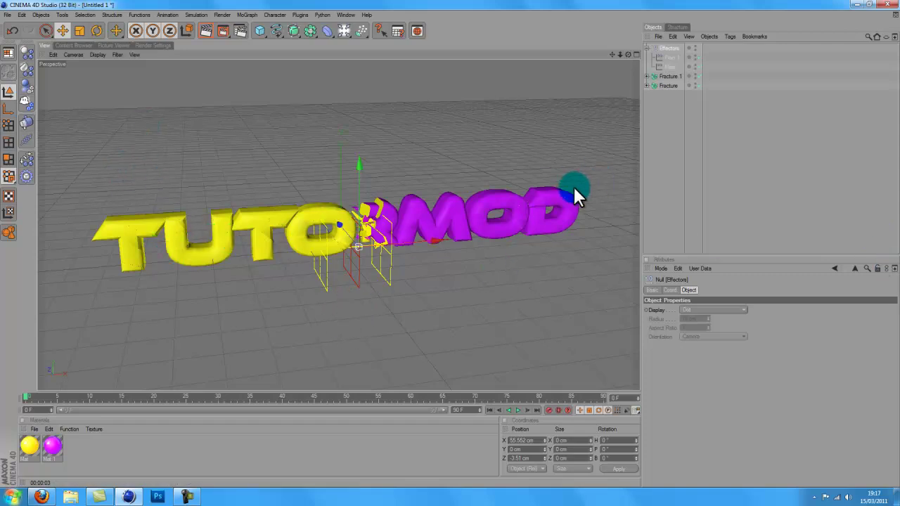
Step: Set the render output to an HDV/HDTV 720 film/video preset and return to the 3D view
{"action": "left_click", "coordinate": [152, 45]}
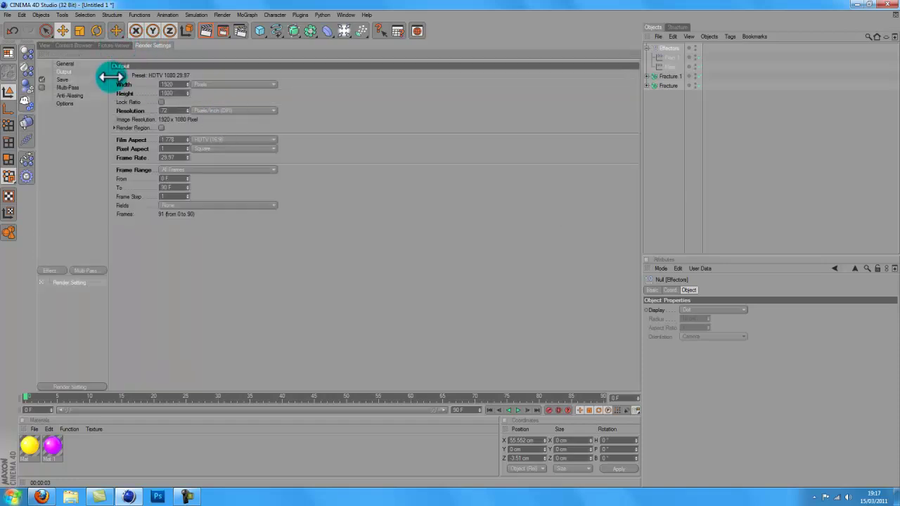
{"action": "left_click", "coordinate": [120, 75]}
{"action": "mouse_move", "coordinate": [158, 95]}
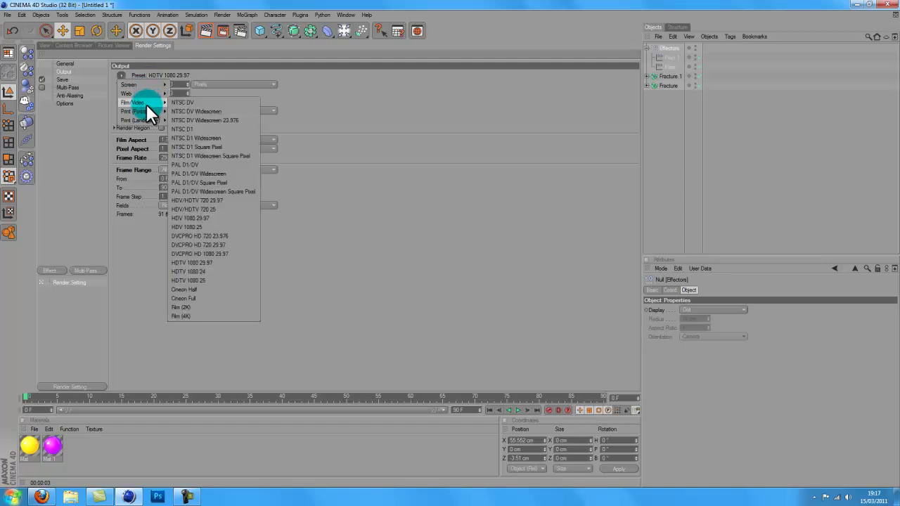
{"action": "left_click", "coordinate": [216, 206]}
{"action": "left_click", "coordinate": [49, 44]}
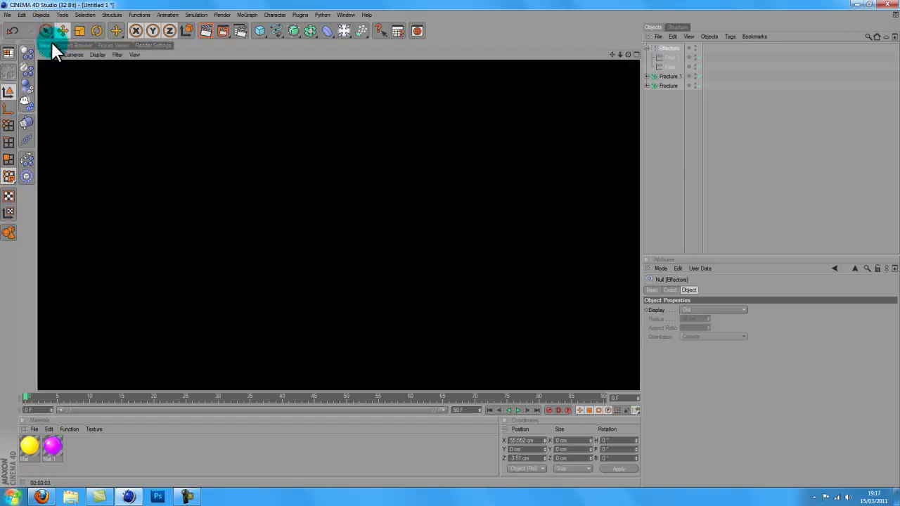
Step: Move the Effectors null along the X axis to about 2 cm, at the middle of the text
{"action": "left_click_drag", "start_coordinate": [449, 243], "coordinate": [493, 242]}
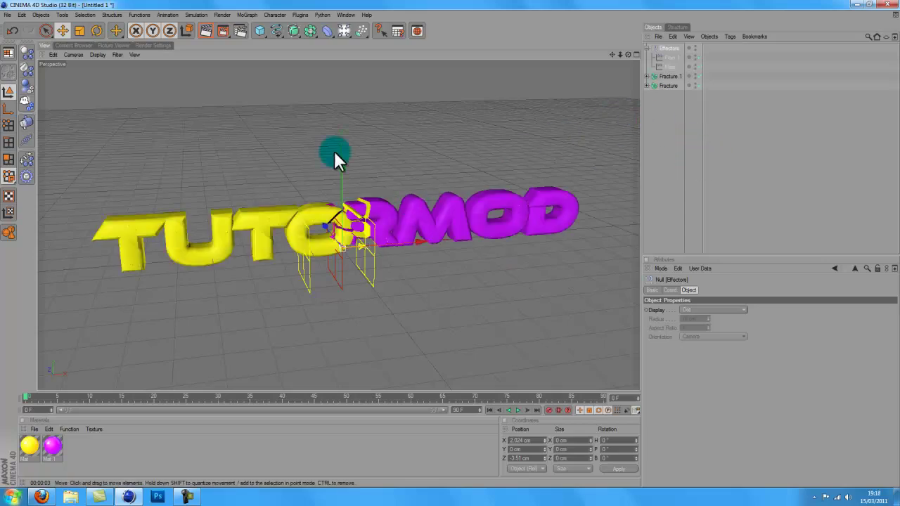
{"action": "left_click", "coordinate": [719, 161]}
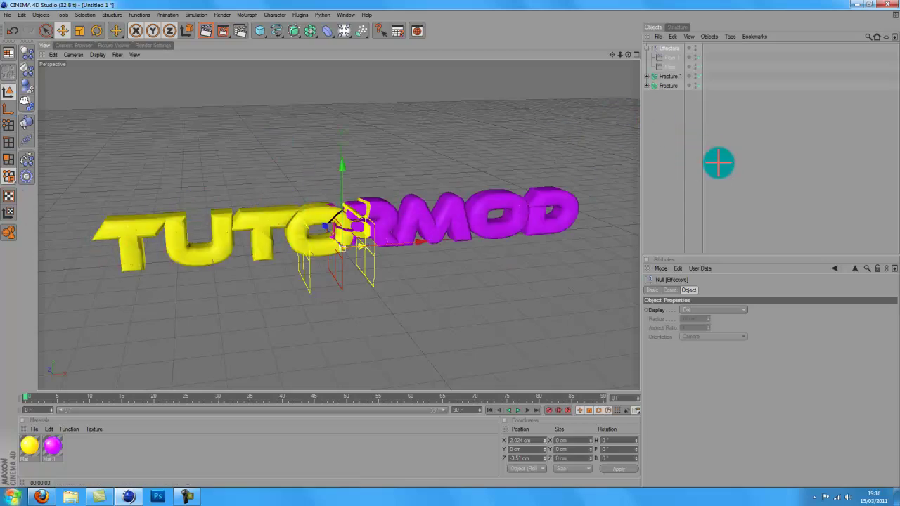
Step: Add a Random effector to both Fracture objects together
{"action": "left_click", "coordinate": [666, 57]}
{"action": "left_click_drag", "start_coordinate": [661, 115], "coordinate": [659, 75]}
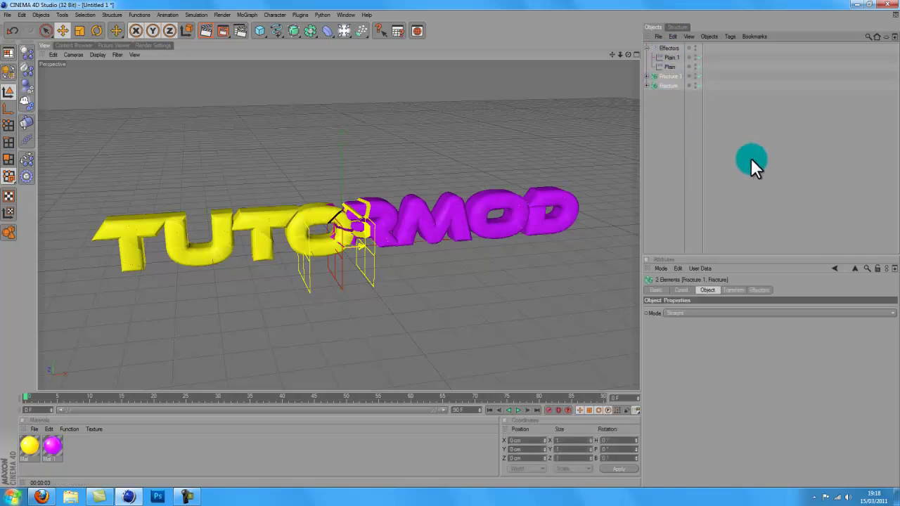
{"action": "left_click", "coordinate": [246, 16]}
{"action": "mouse_move", "coordinate": [269, 28]}
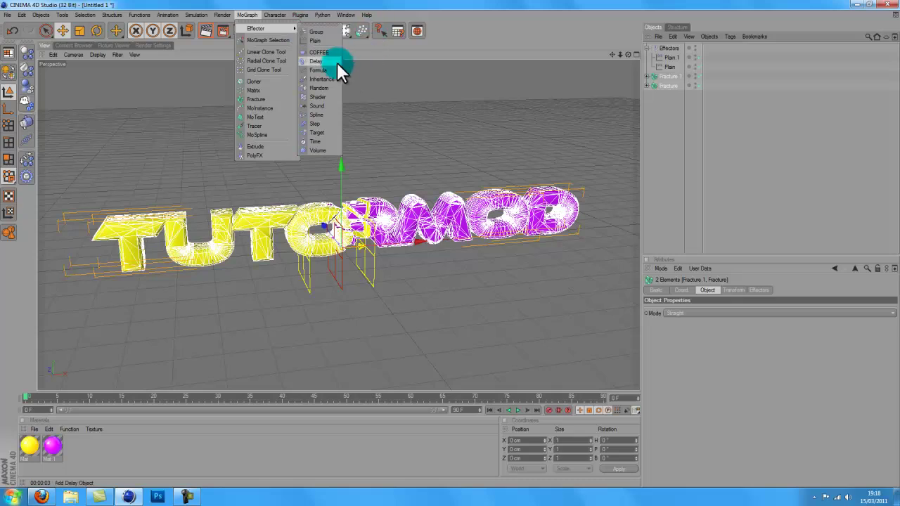
{"action": "left_click", "coordinate": [323, 88]}
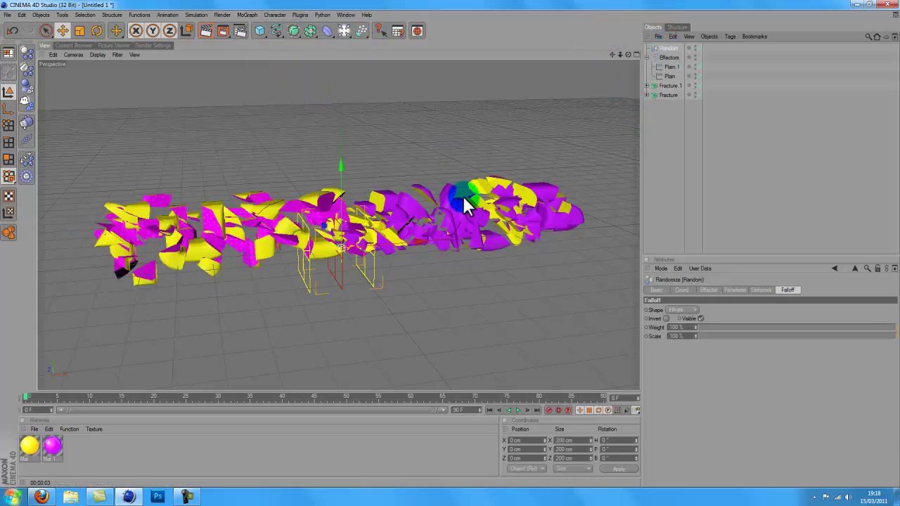
Step: Set the falloff shape of the Random effector to Sphere
{"action": "left_click", "coordinate": [685, 291]}
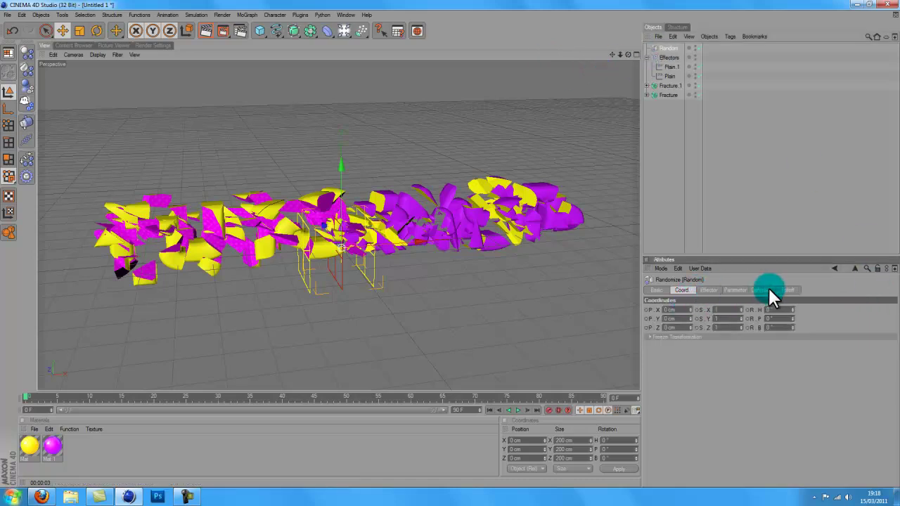
{"action": "left_click", "coordinate": [783, 289]}
{"action": "left_click", "coordinate": [676, 310]}
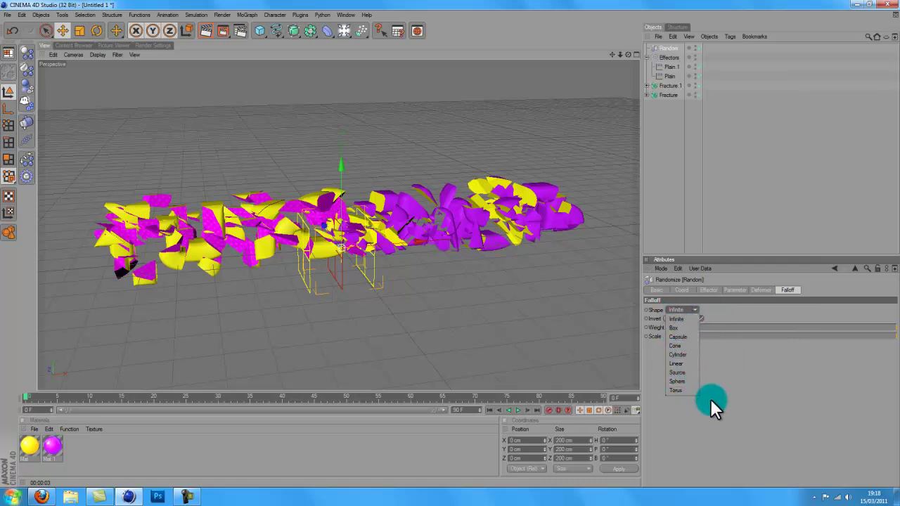
{"action": "left_click", "coordinate": [685, 379]}
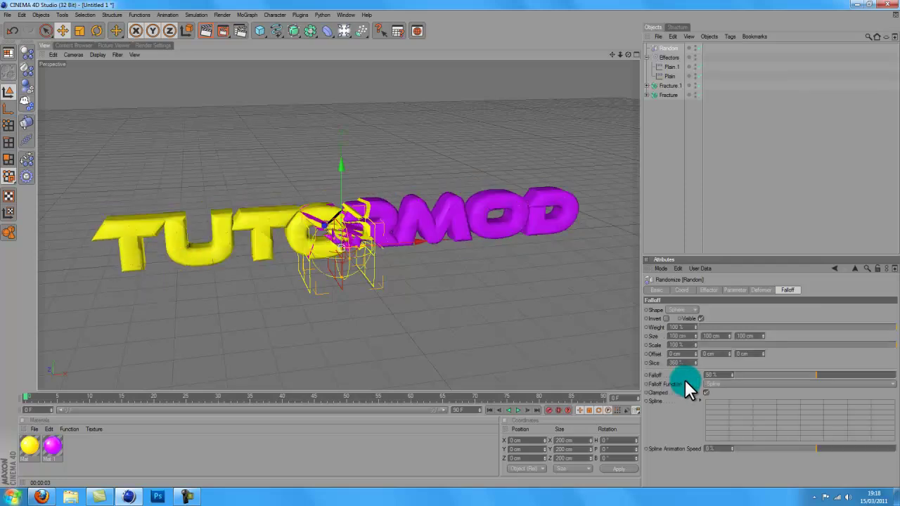
Step: Set the Random effector's X, Y and Z position variation to 500 cm each
{"action": "left_click", "coordinate": [705, 290]}
{"action": "left_click", "coordinate": [683, 290]}
{"action": "left_click", "coordinate": [757, 290]}
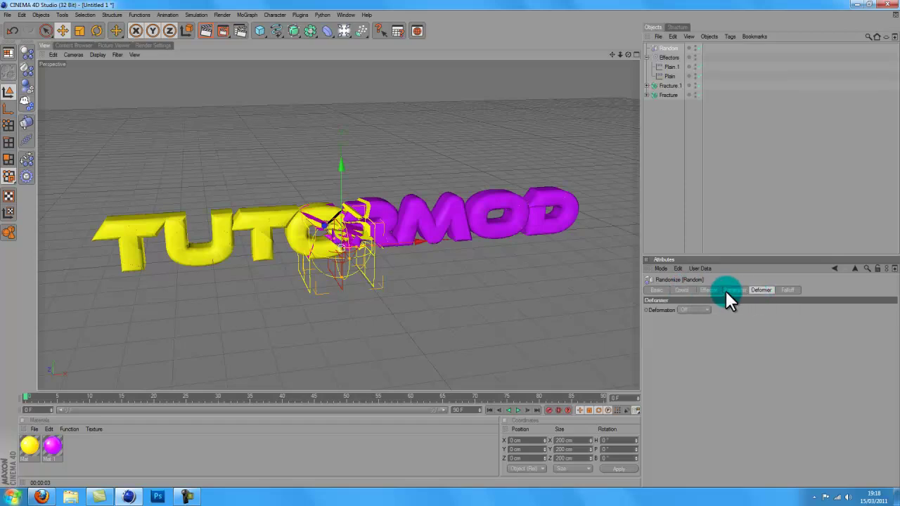
{"action": "left_click", "coordinate": [730, 290]}
{"action": "left_click", "coordinate": [695, 335]}
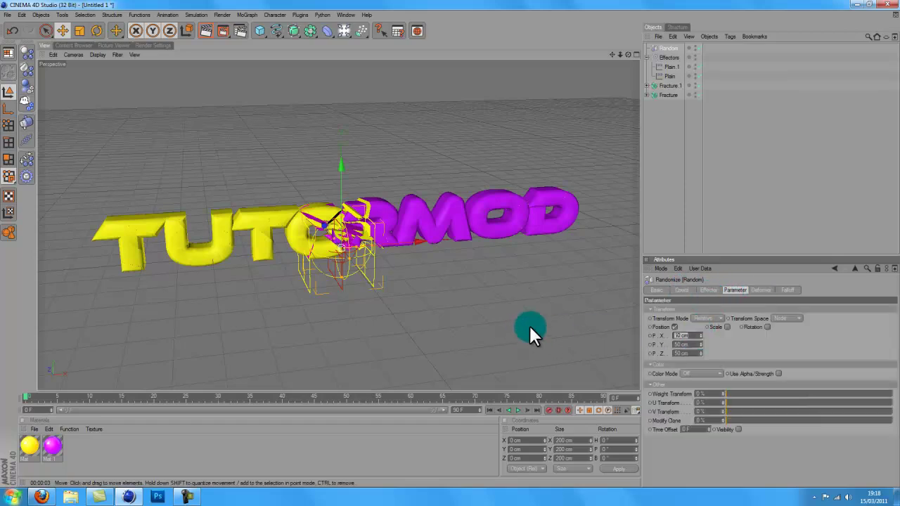
{"action": "type", "text": "500"}
{"action": "key", "text": "Tab"}
{"action": "type", "text": "500"}
{"action": "key", "text": "Tab"}
{"action": "type", "text": "500"}
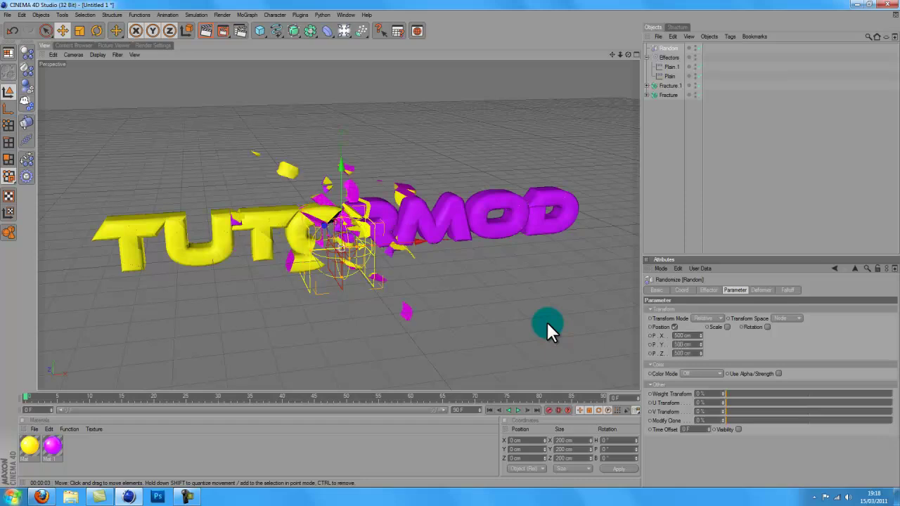
{"action": "key", "text": "Return"}
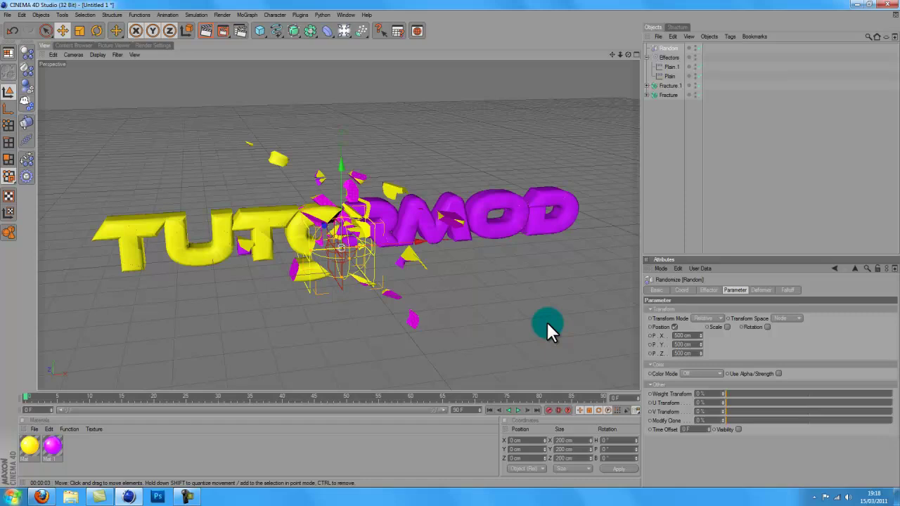
Step: Set the Random effector's X, Y and Z position variation to 300 cm each
{"action": "left_click_drag", "start_coordinate": [674, 335], "coordinate": [694, 336]}
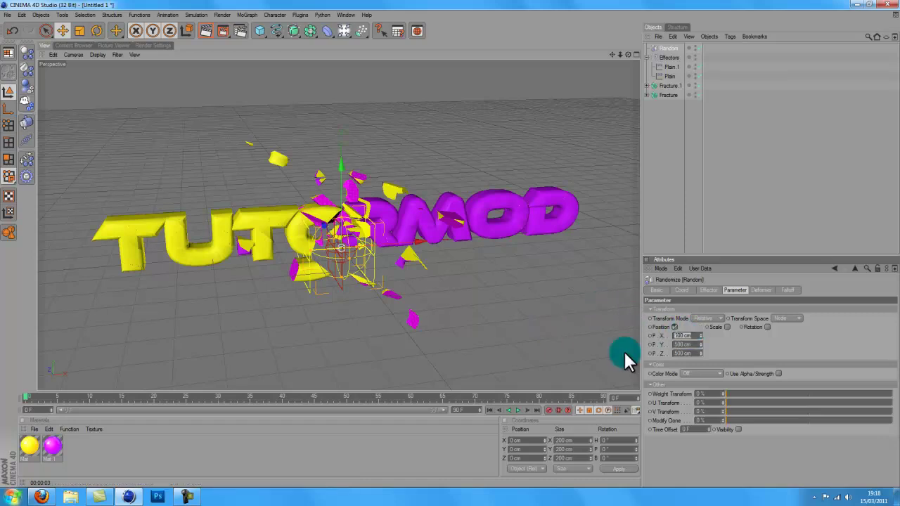
{"action": "type", "text": "300"}
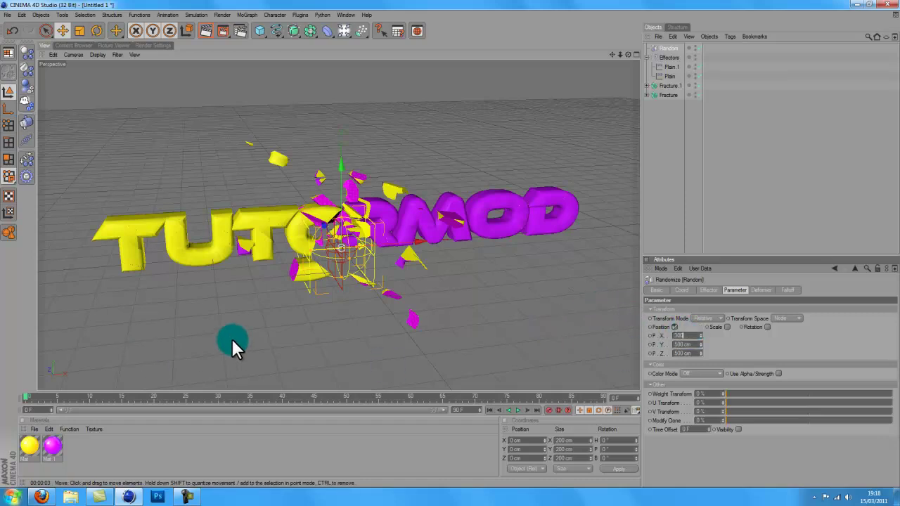
{"action": "key", "text": "Tab"}
{"action": "type", "text": "300"}
{"action": "key", "text": "Tab"}
{"action": "type", "text": "300"}
{"action": "key", "text": "Tab"}
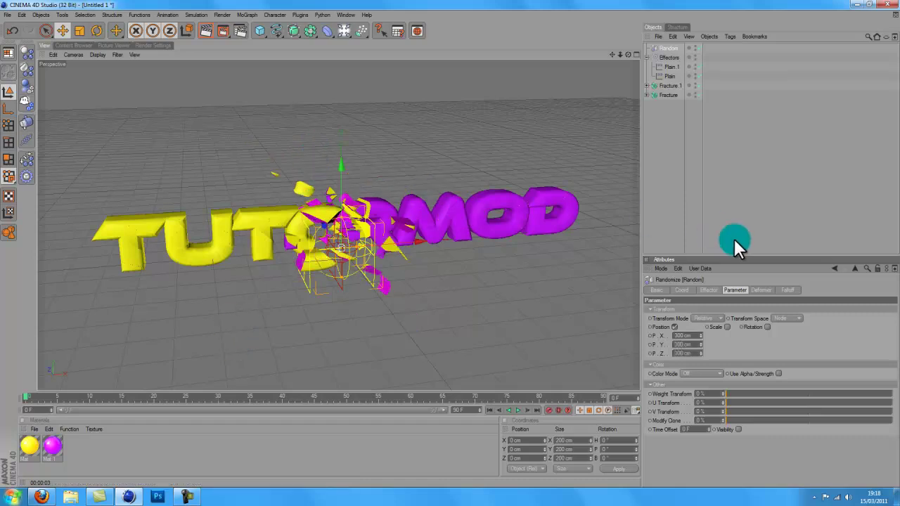
Step: Enable rotation on the Random effector and set its H, P and B rotation variation to 90° each
{"action": "left_click", "coordinate": [767, 327]}
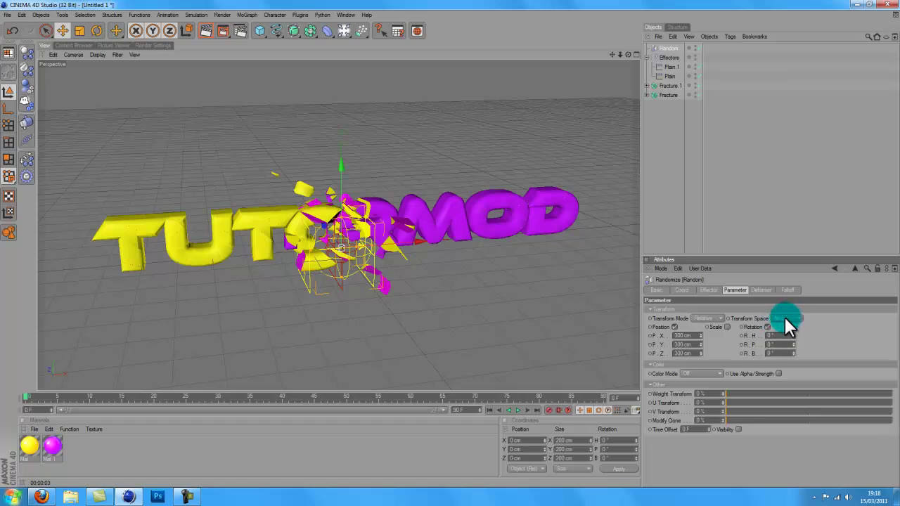
{"action": "left_click_drag", "start_coordinate": [783, 336], "coordinate": [763, 335]}
{"action": "type", "text": "90"}
{"action": "key", "text": "Tab"}
{"action": "type", "text": "990"}
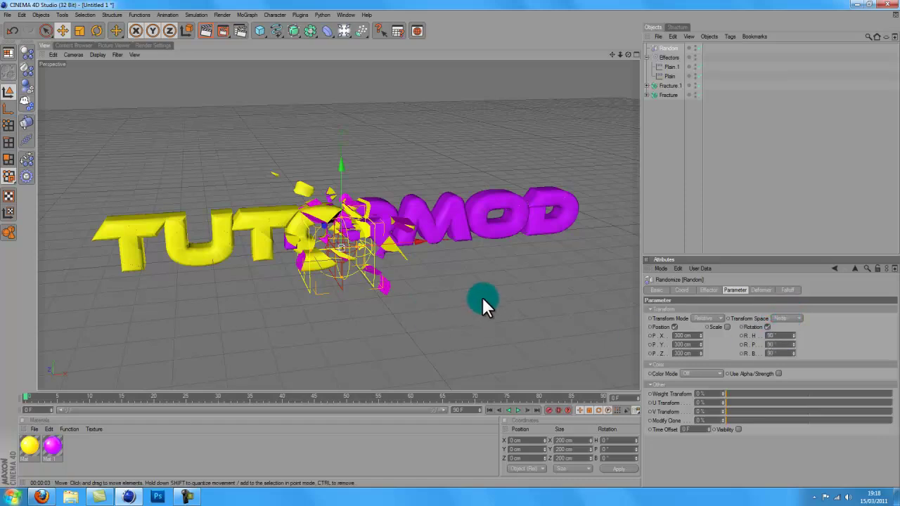
{"action": "key", "text": "Return"}
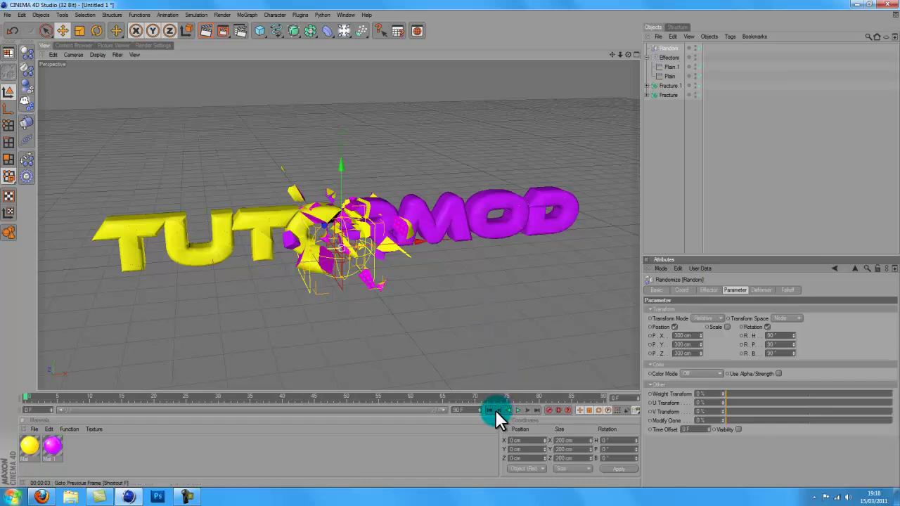
Step: Place the Random effector inside the Effectors null, alongside the two Plain effectors
{"action": "left_click", "coordinate": [710, 113]}
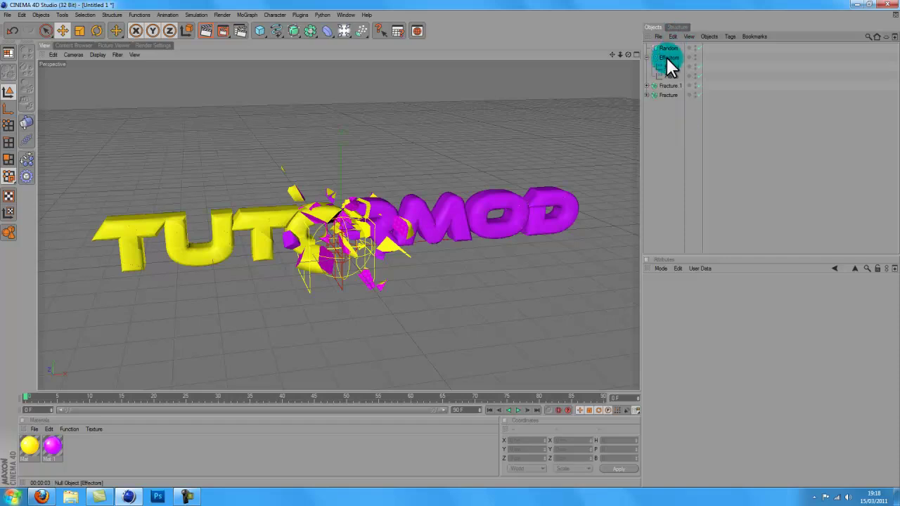
{"action": "mouse_move", "coordinate": [655, 48]}
{"action": "left_mouse_down"}
{"action": "mouse_move", "coordinate": [668, 67]}
{"action": "mouse_move", "coordinate": [666, 59]}
{"action": "left_mouse_up"}
{"action": "left_click", "coordinate": [668, 106]}
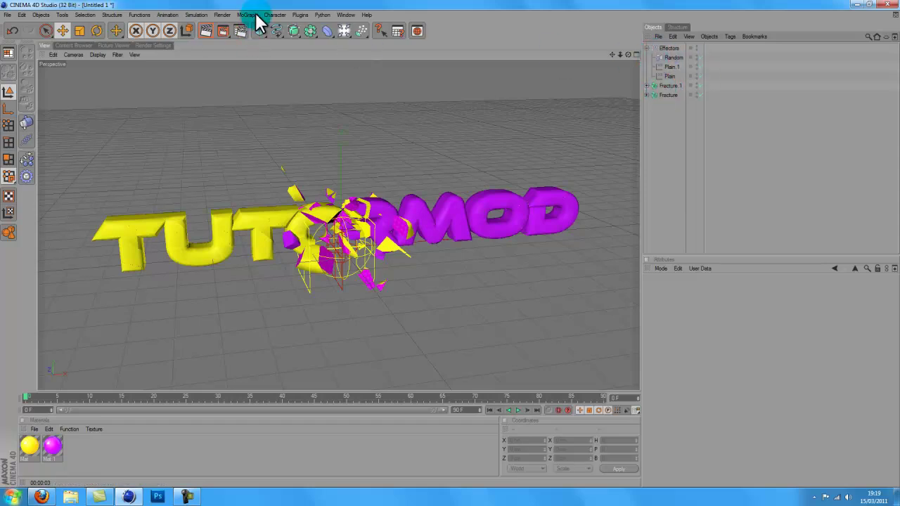
Step: Add a Delay effector to both Fracture objects together and place it inside the Effectors null
{"action": "left_click_drag", "start_coordinate": [682, 127], "coordinate": [654, 83]}
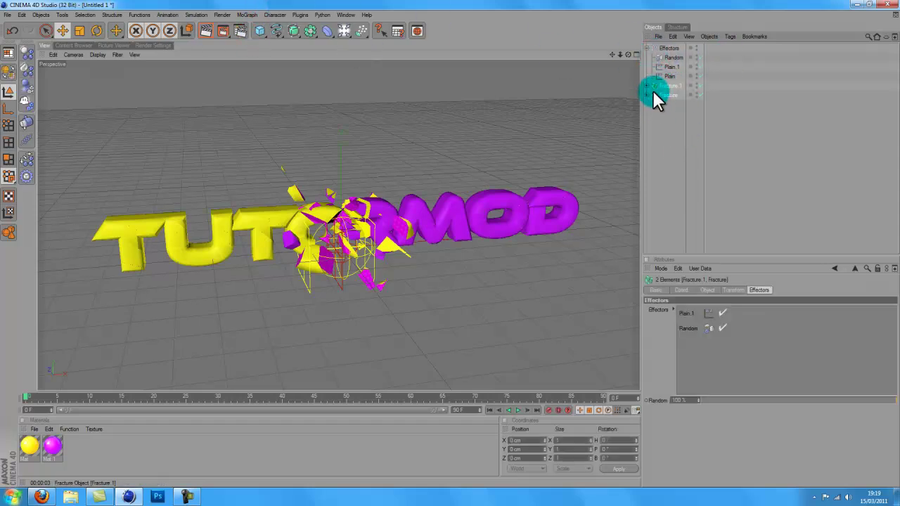
{"action": "left_click", "coordinate": [247, 15]}
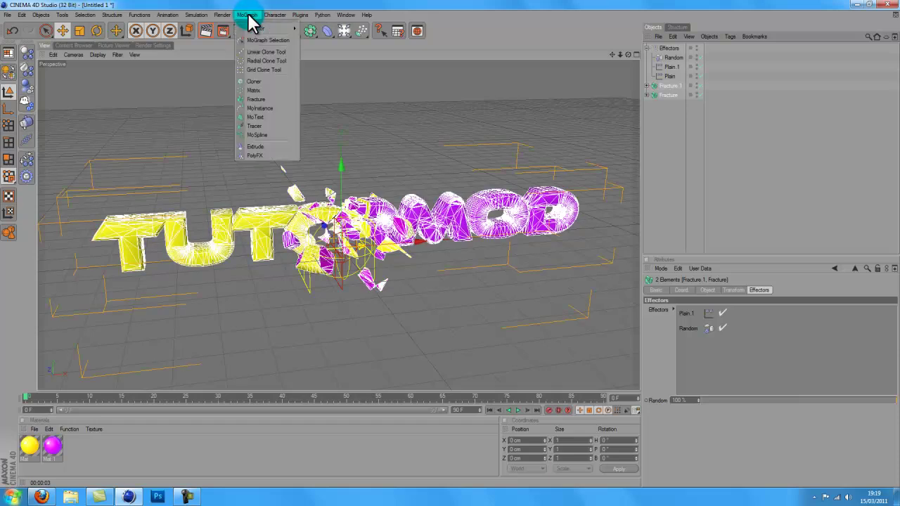
{"action": "mouse_move", "coordinate": [248, 26]}
{"action": "left_click", "coordinate": [316, 61]}
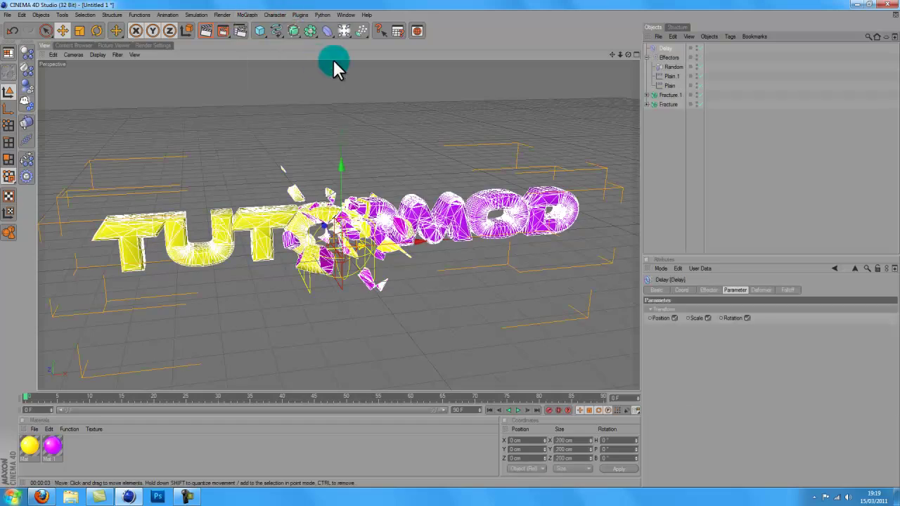
{"action": "left_click_drag", "start_coordinate": [661, 47], "coordinate": [662, 59]}
{"action": "left_click", "coordinate": [748, 364]}
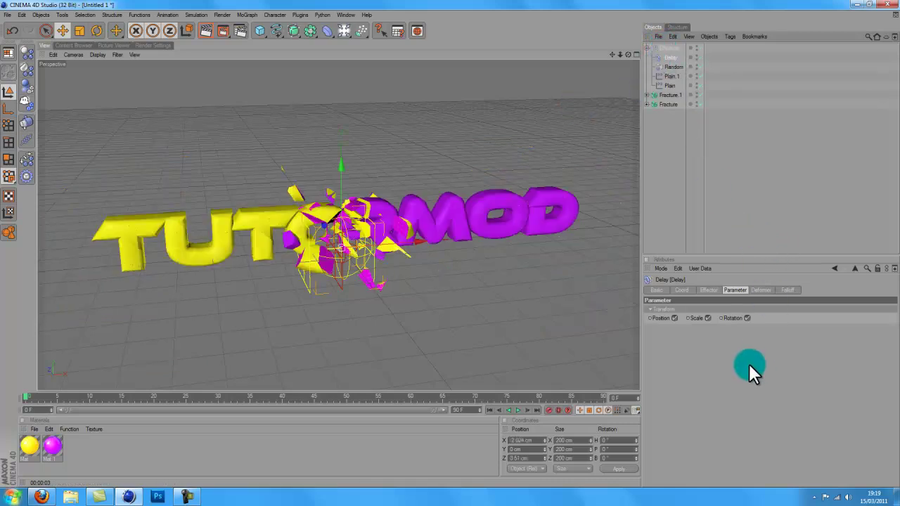
Step: Examine the Delay effector's falloff shape options and its deformer, parameter, effector and coordinate settings
{"action": "left_click", "coordinate": [785, 289]}
{"action": "left_click", "coordinate": [683, 309]}
{"action": "left_click", "coordinate": [736, 376]}
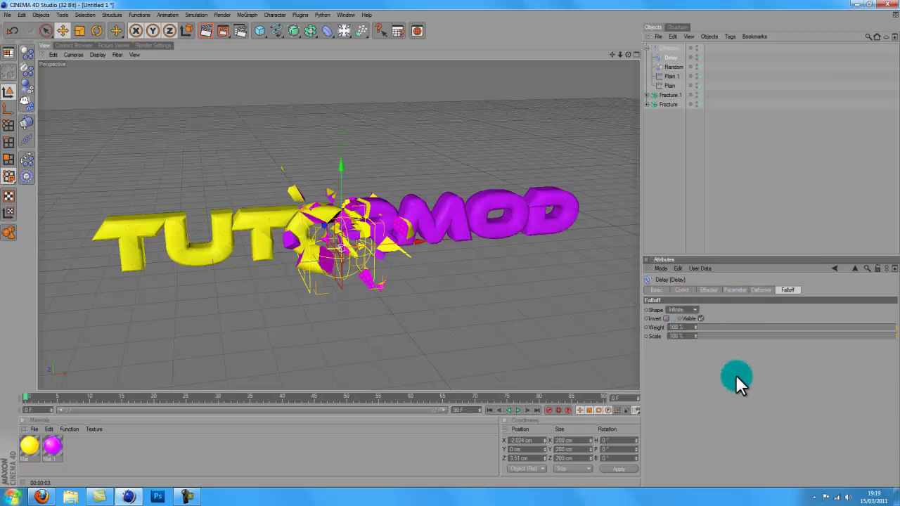
{"action": "left_click", "coordinate": [682, 309]}
{"action": "left_click", "coordinate": [687, 307]}
{"action": "left_click", "coordinate": [756, 289]}
{"action": "left_click", "coordinate": [734, 289]}
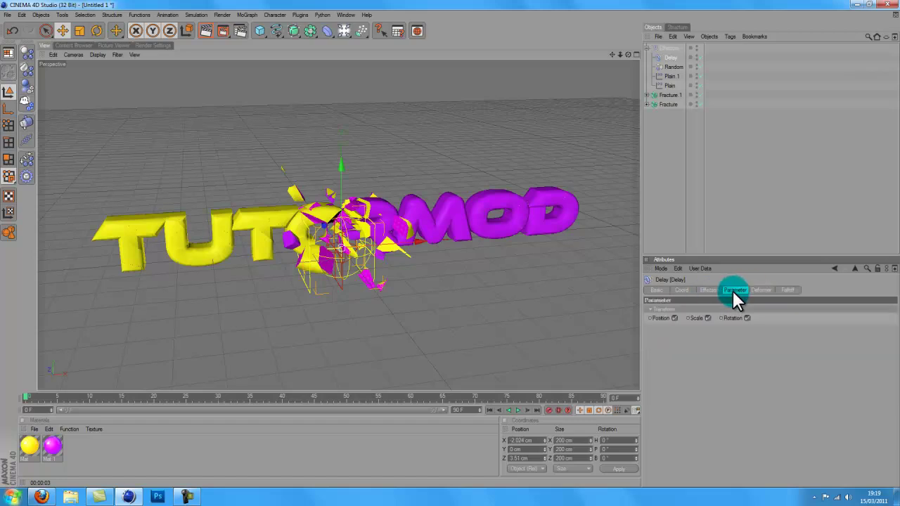
{"action": "left_click", "coordinate": [709, 290]}
{"action": "left_click", "coordinate": [681, 290]}
{"action": "left_click", "coordinate": [731, 289]}
Step: Set the Delay effector's mode to Spring
{"action": "left_click", "coordinate": [707, 290]}
{"action": "left_click", "coordinate": [712, 329]}
{"action": "left_click", "coordinate": [691, 356]}
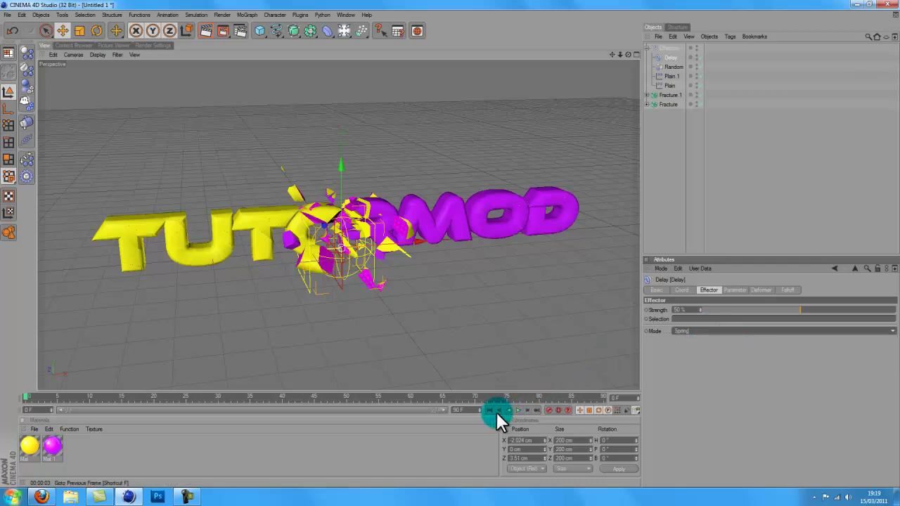